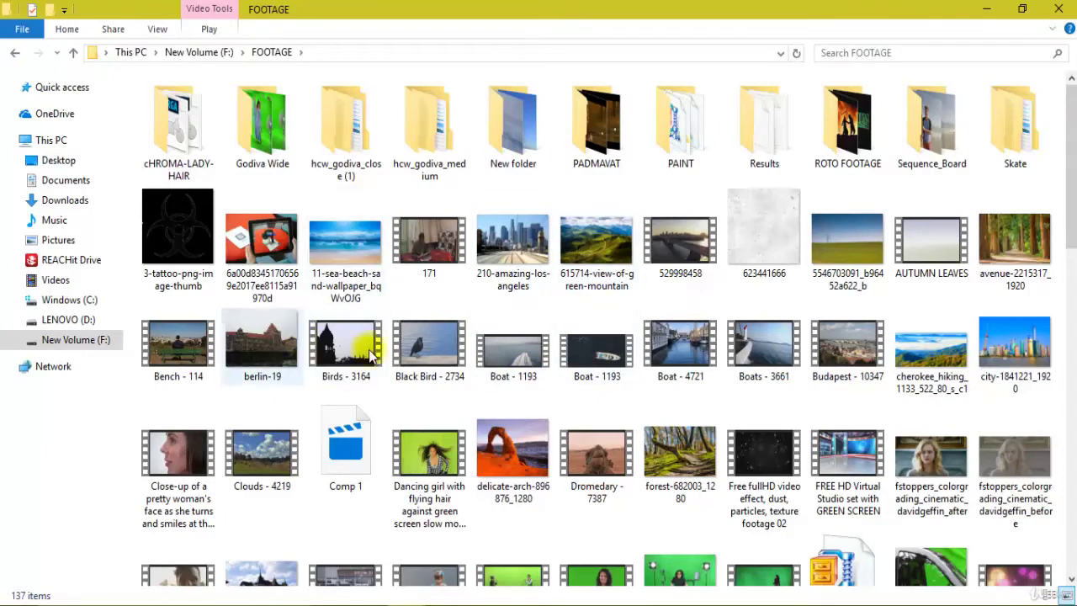
scroll(504, 353, "down", 2)
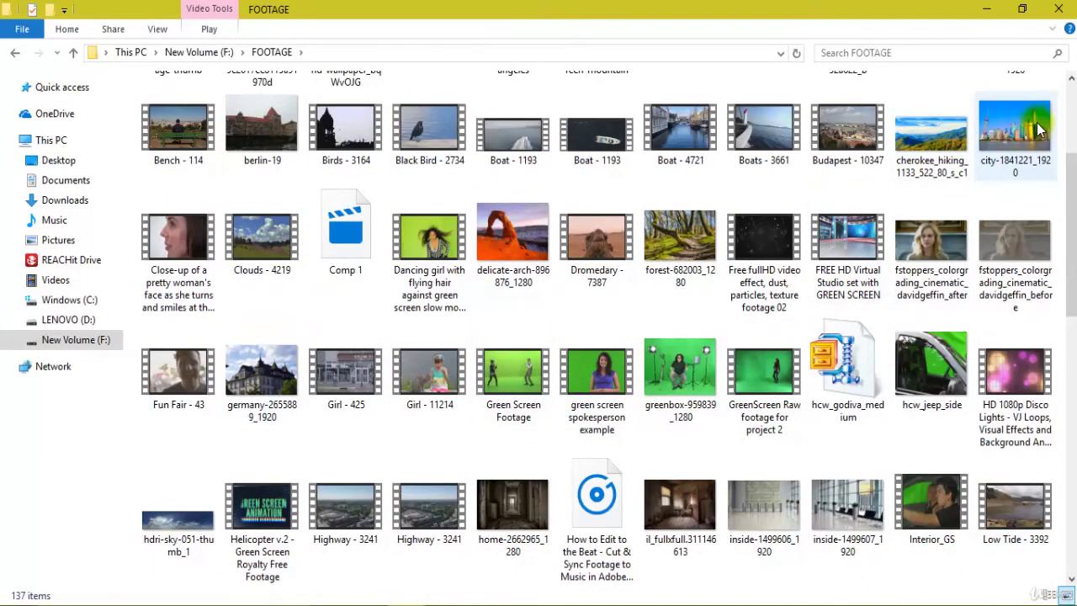
scroll(1016, 126, "down", 2)
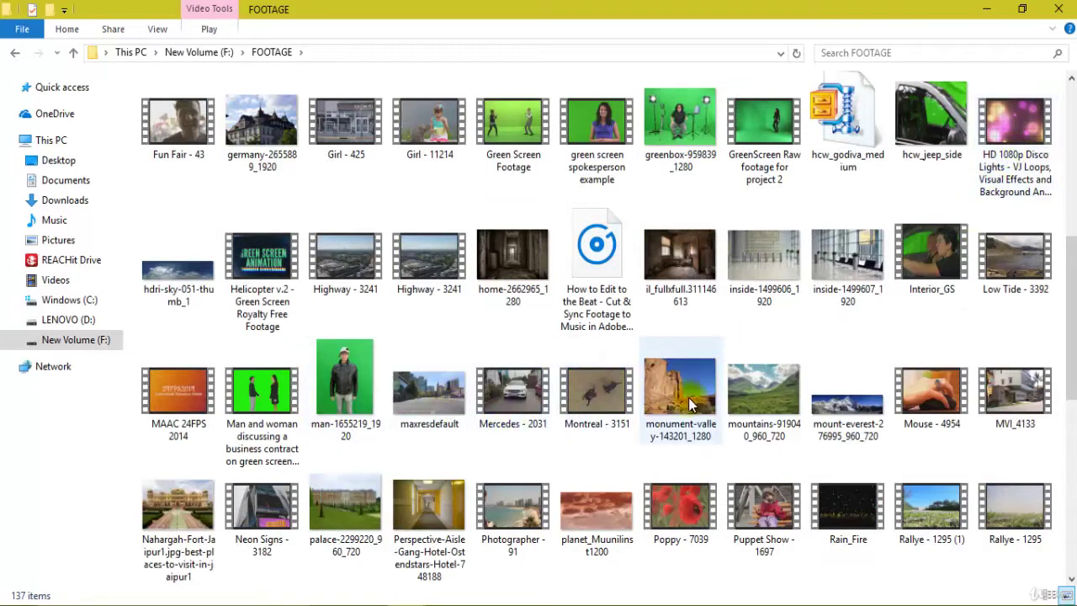
scroll(778, 403, "down", 3)
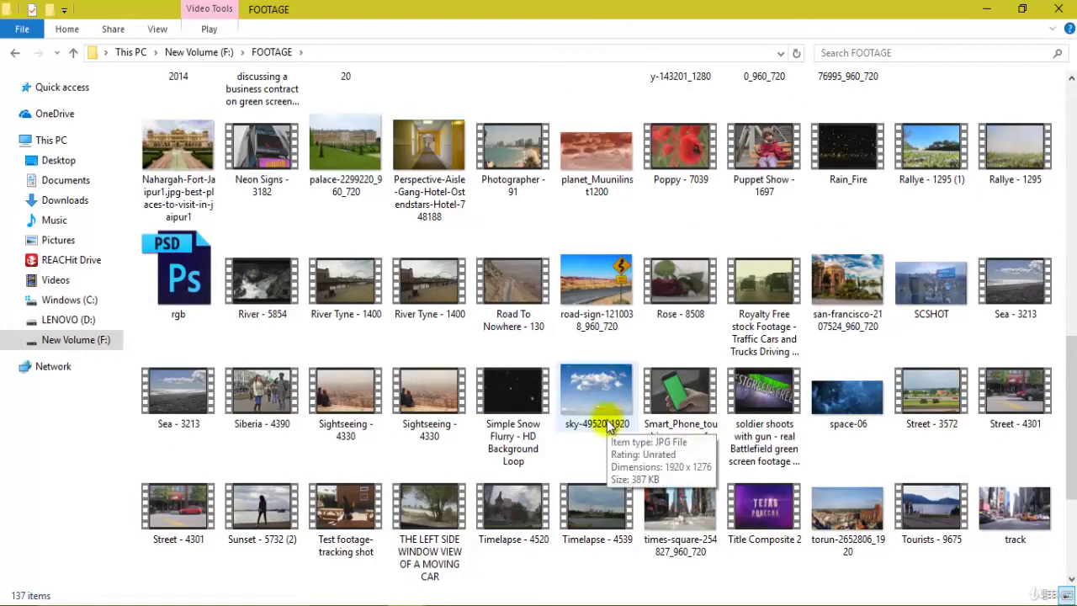
scroll(608, 427, "down", 2)
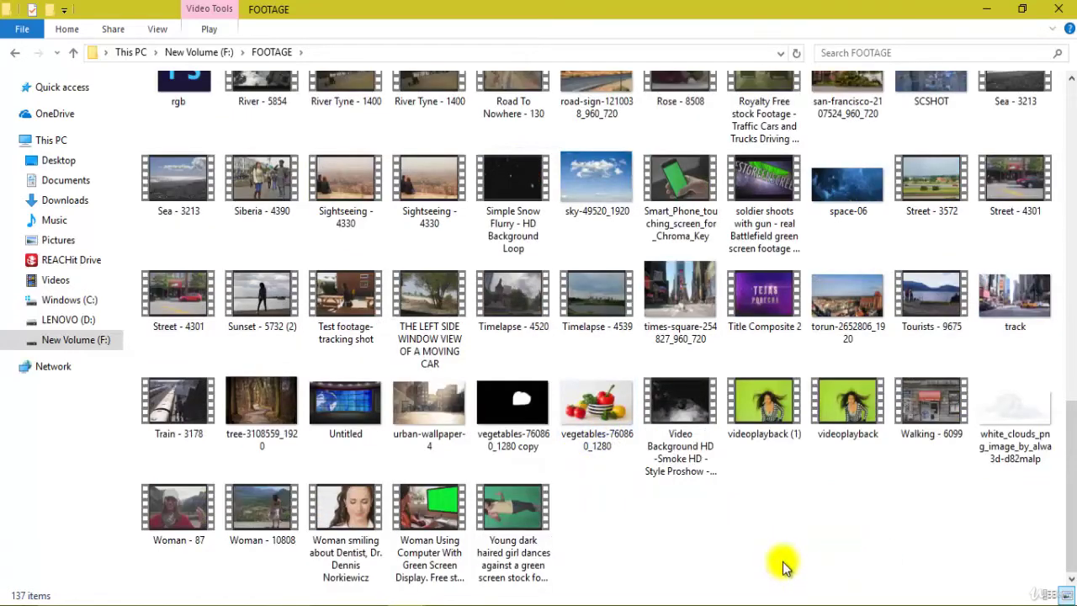
scroll(252, 302, "up", 3)
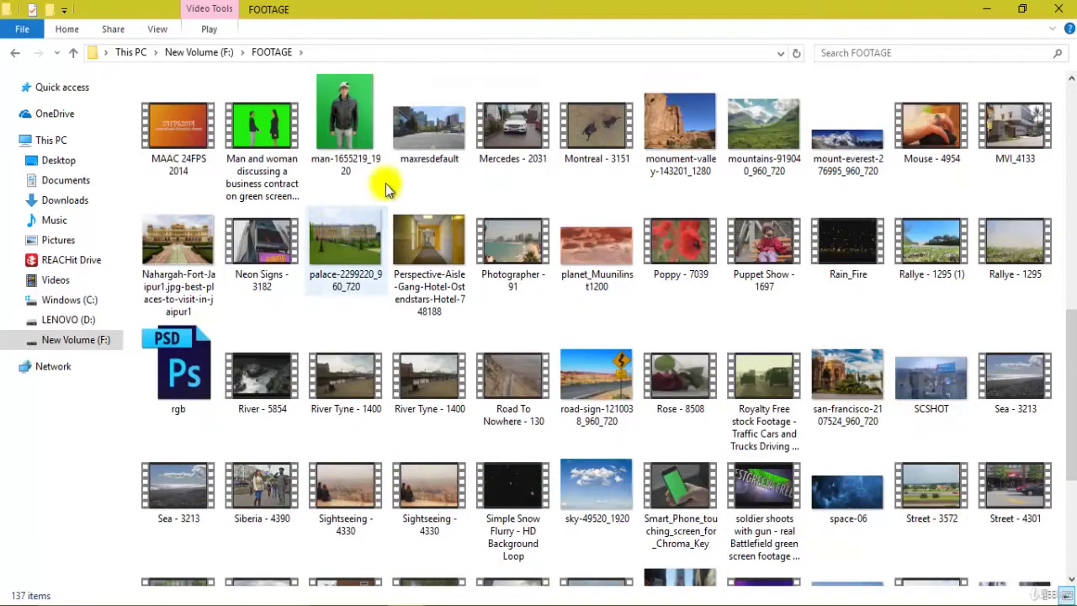
scroll(593, 160, "up", 2)
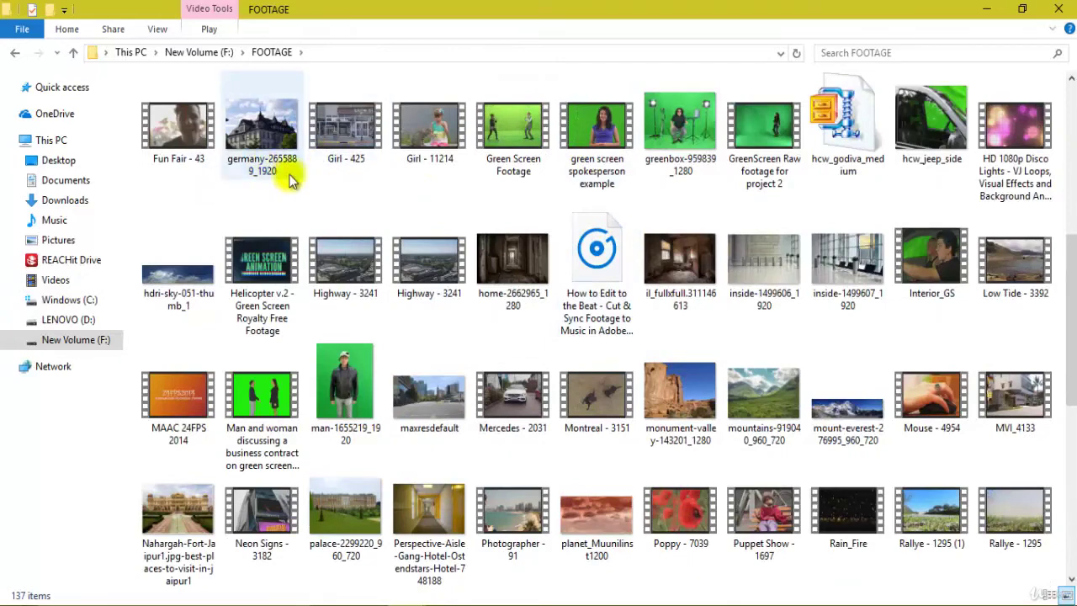
scroll(765, 214, "up", 3)
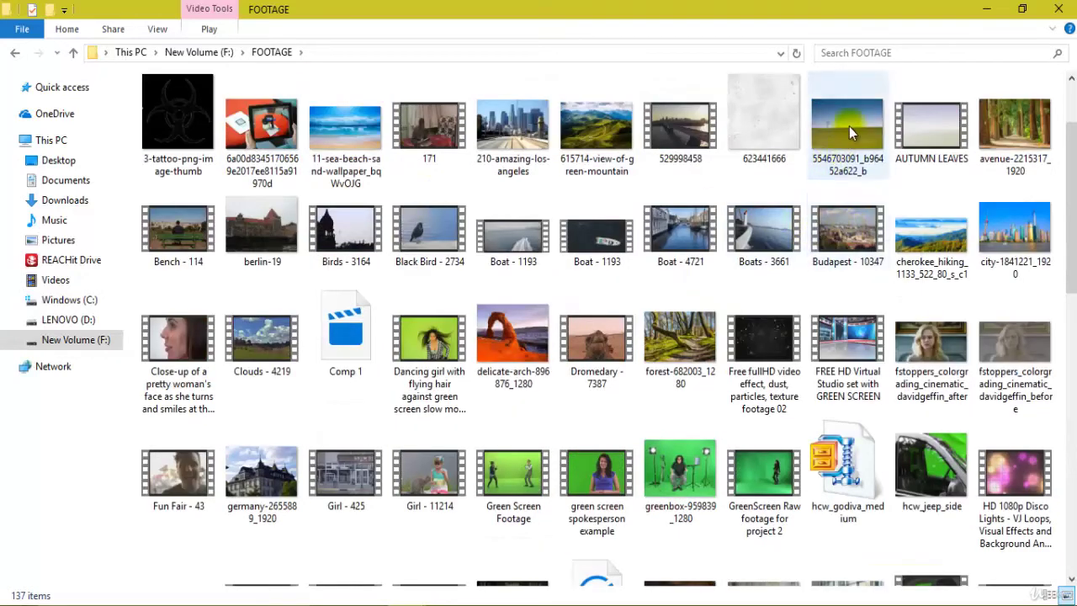
left_click(847, 168)
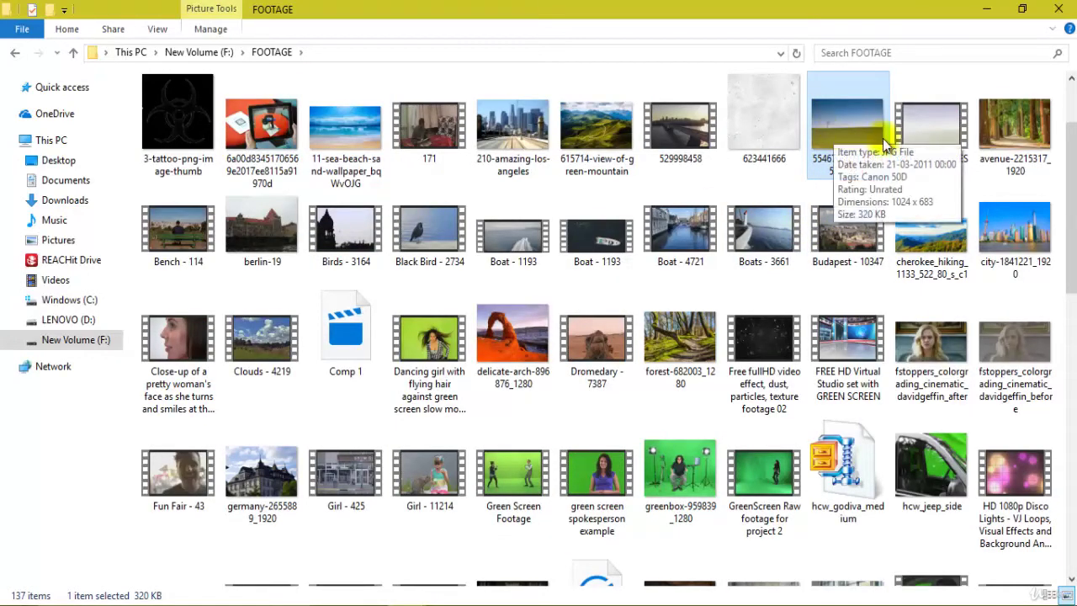
left_click_drag(851, 129, 173, 513)
left_click(40, 64)
left_click(52, 284)
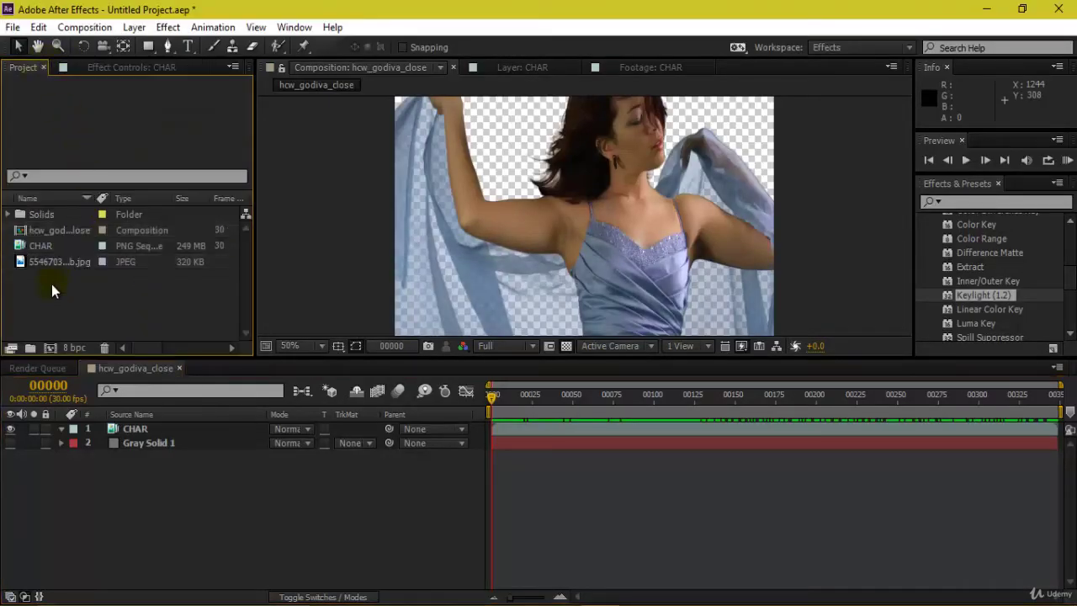
- Add the imported field image to the hcw_godiva_close composition as the lowest layer, beneath Gray Solid 1
left_click(67, 263)
left_click_drag(60, 261, 198, 495)
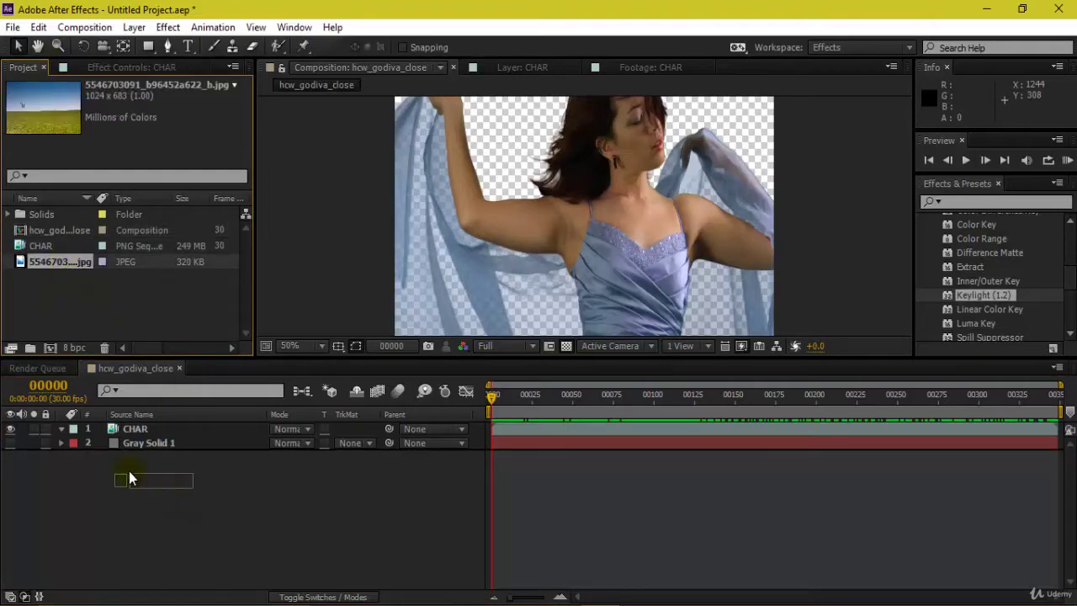
left_click_drag(129, 472, 76, 476)
scroll(788, 225, "down", 1)
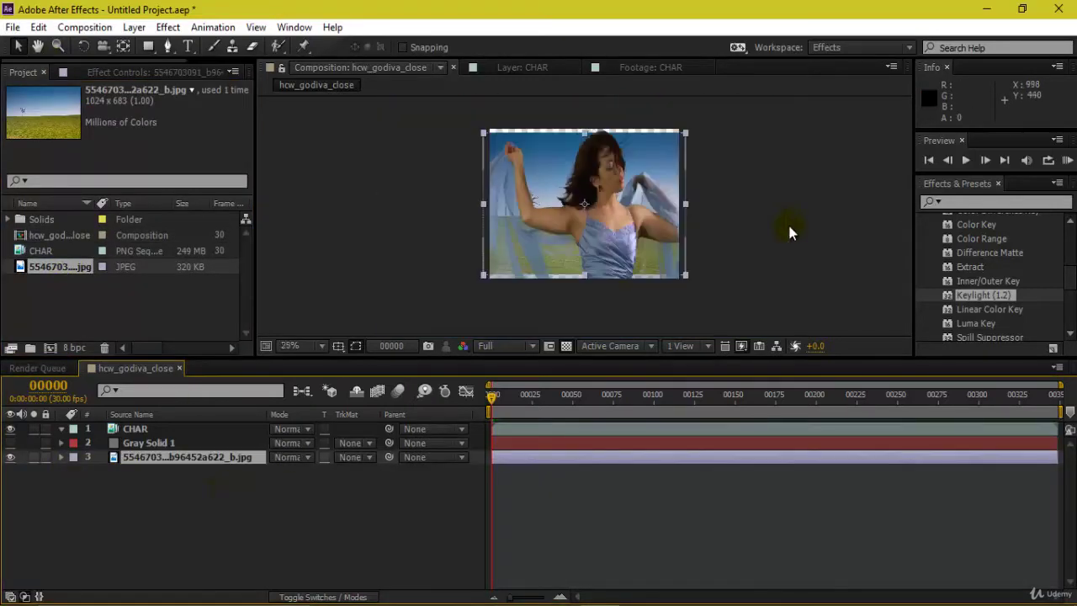
- Set the scale of the field background layer to 317%
scroll(788, 225, "up", 1)
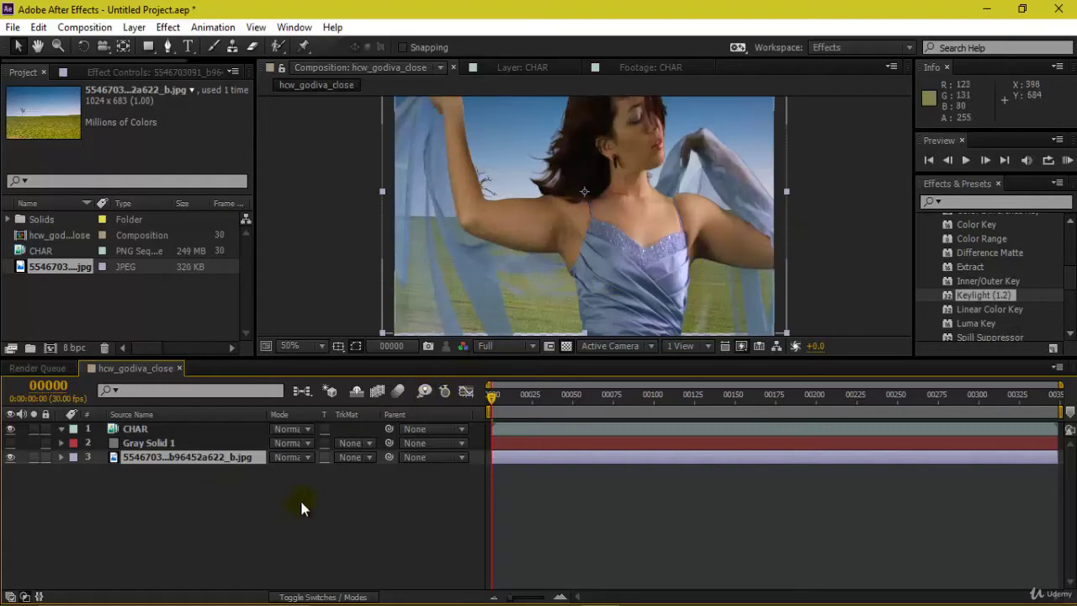
key("s")
left_click_drag(301, 472, 455, 456)
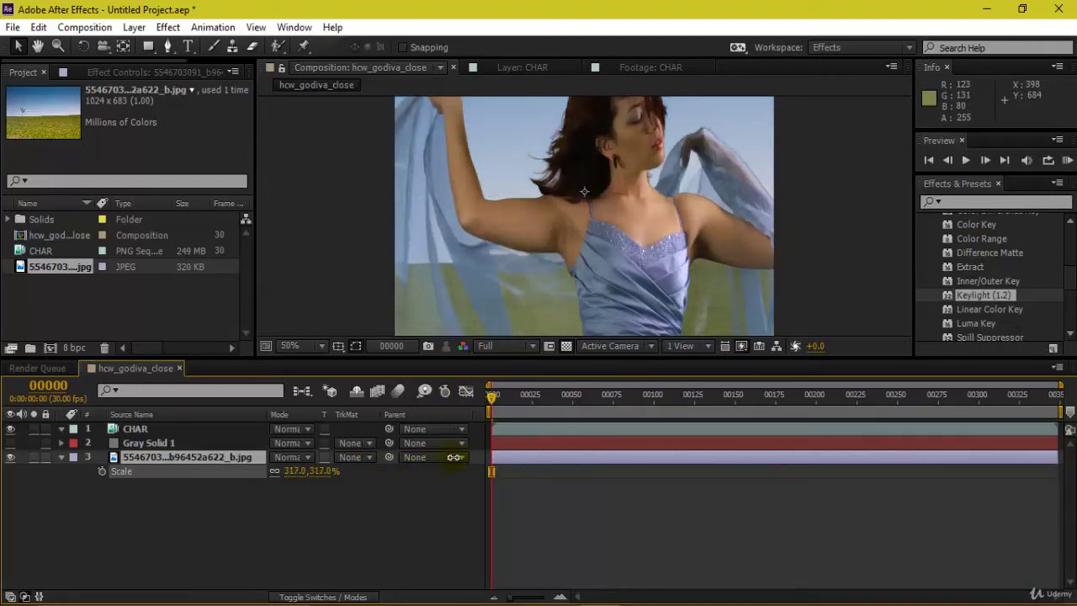
left_click(253, 460)
left_click(993, 202)
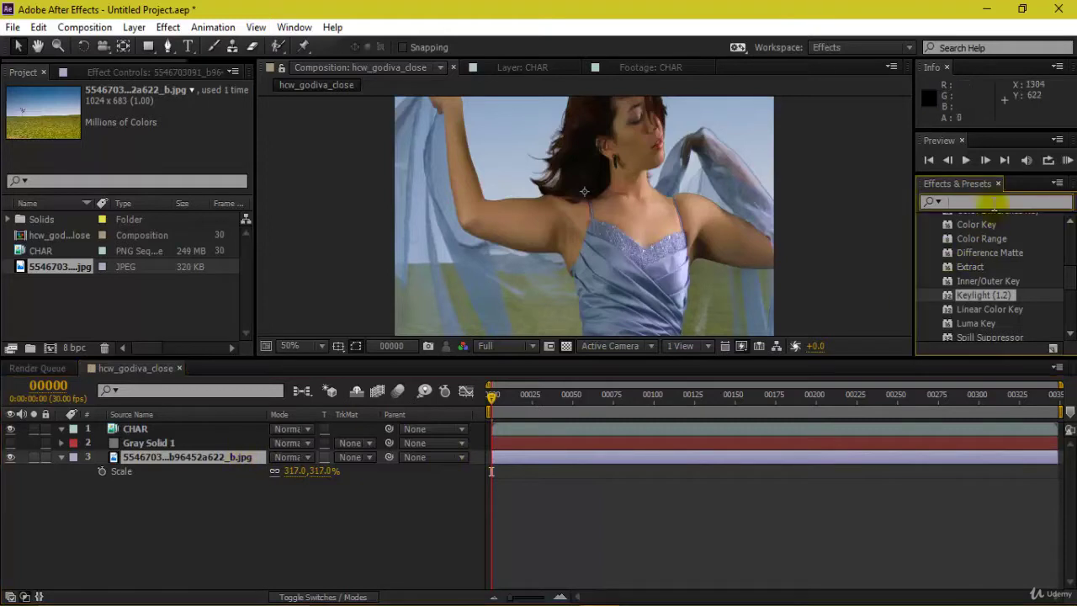
type("hue")
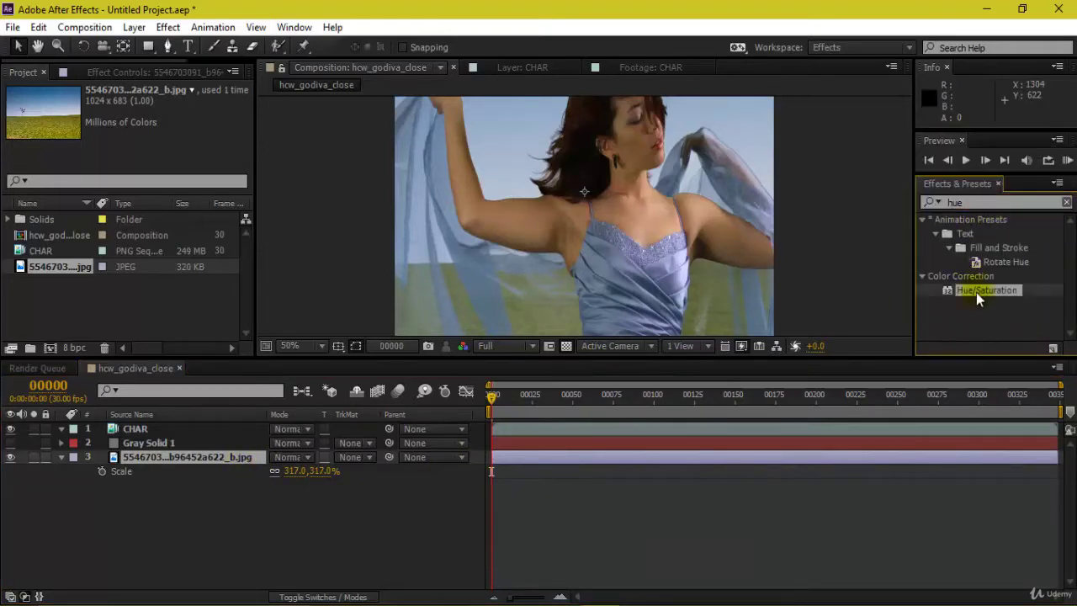
left_click_drag(976, 292, 203, 458)
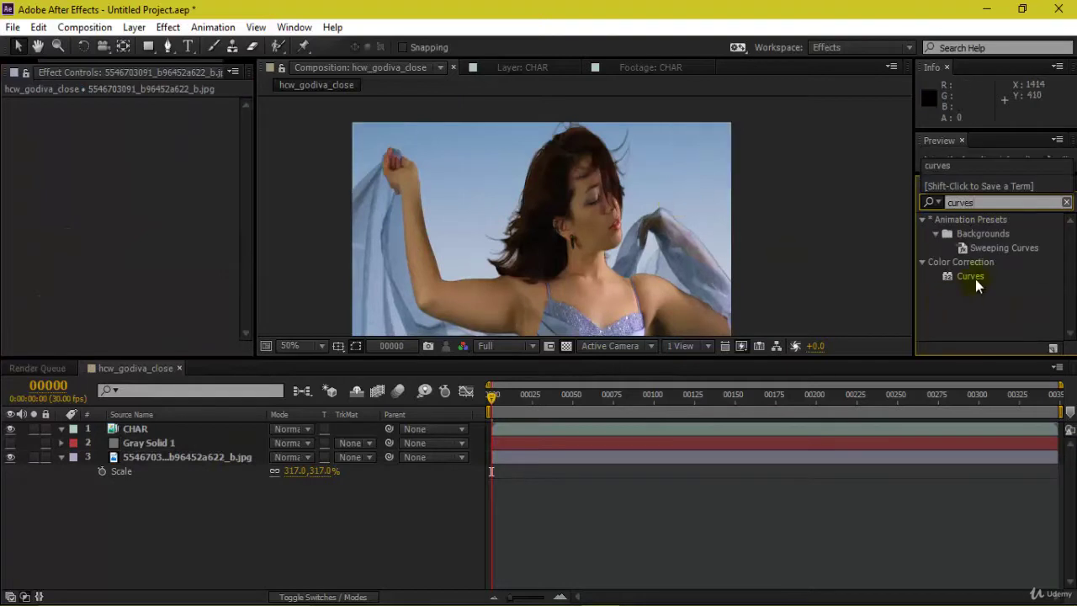
- Apply the Curves effect to the field background layer to warm it, raising the Red channel curve and lowering the Blue channel curve
left_click_drag(972, 276, 126, 458)
left_click(177, 120)
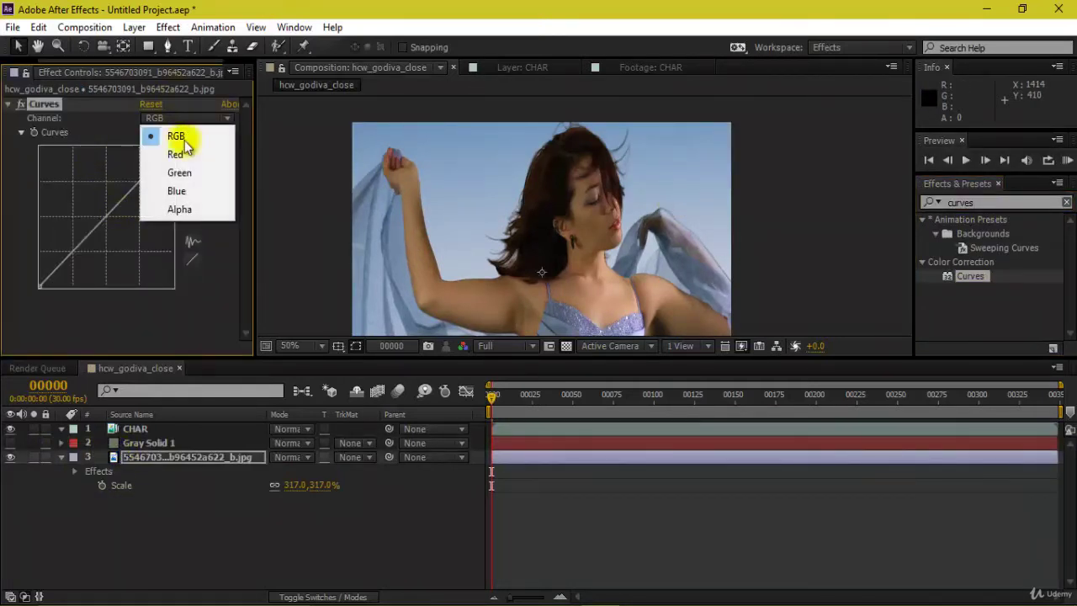
left_click(180, 152)
left_click_drag(105, 217, 124, 246)
left_click(185, 118)
left_click(153, 190)
- Raise the midtones of the Green channel curve slightly on the field background layer
left_click_drag(607, 184, 680, 137)
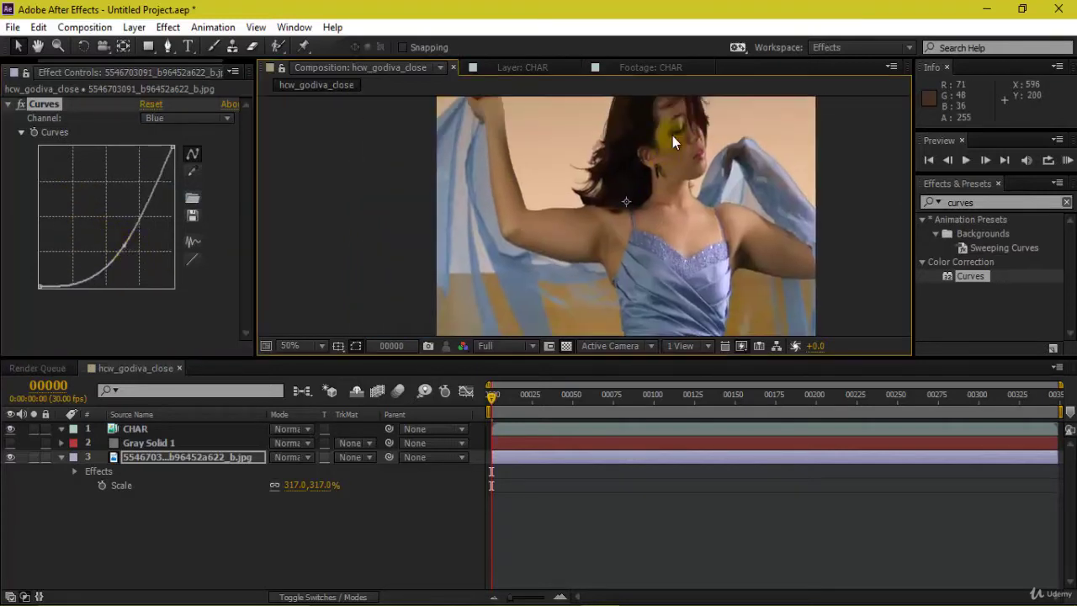
left_click_drag(717, 169, 697, 186)
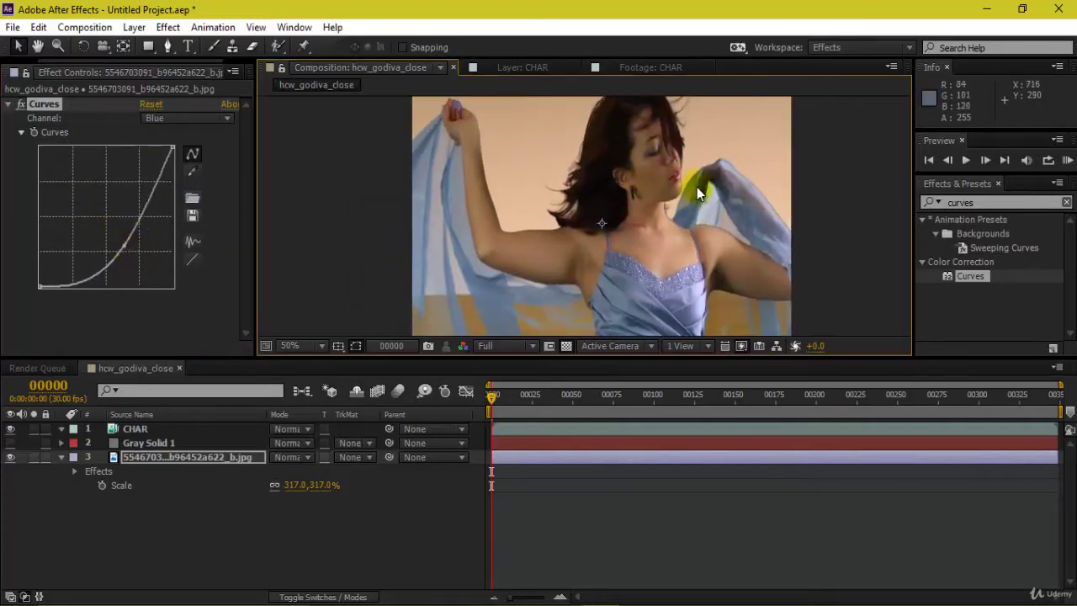
left_click(207, 122)
left_click(174, 174)
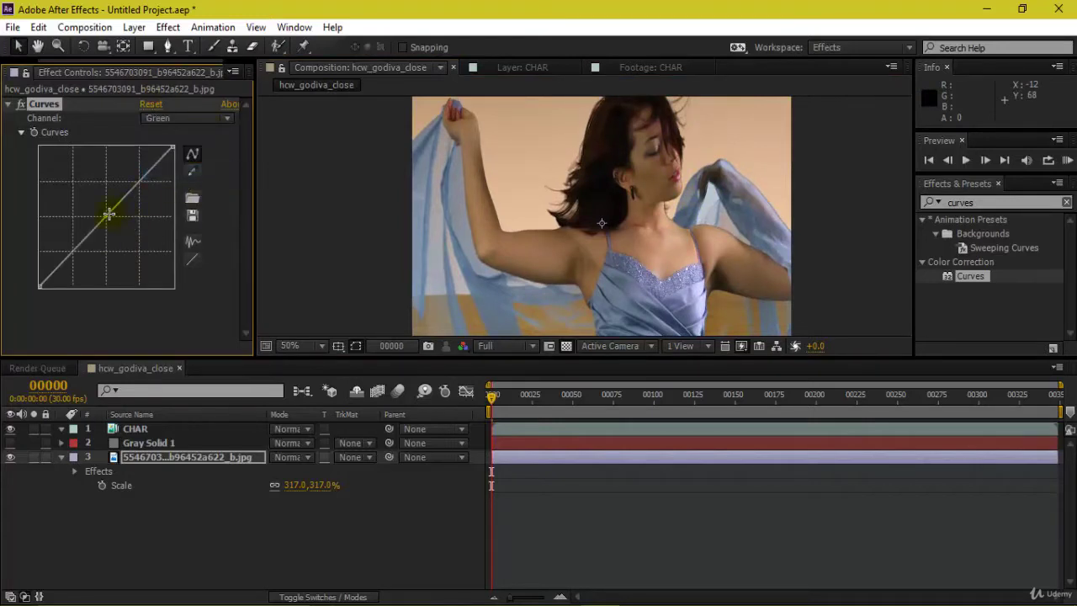
mouse_move(108, 211)
left_mouse_down()
mouse_move(128, 232)
mouse_move(83, 195)
mouse_move(97, 213)
left_mouse_up()
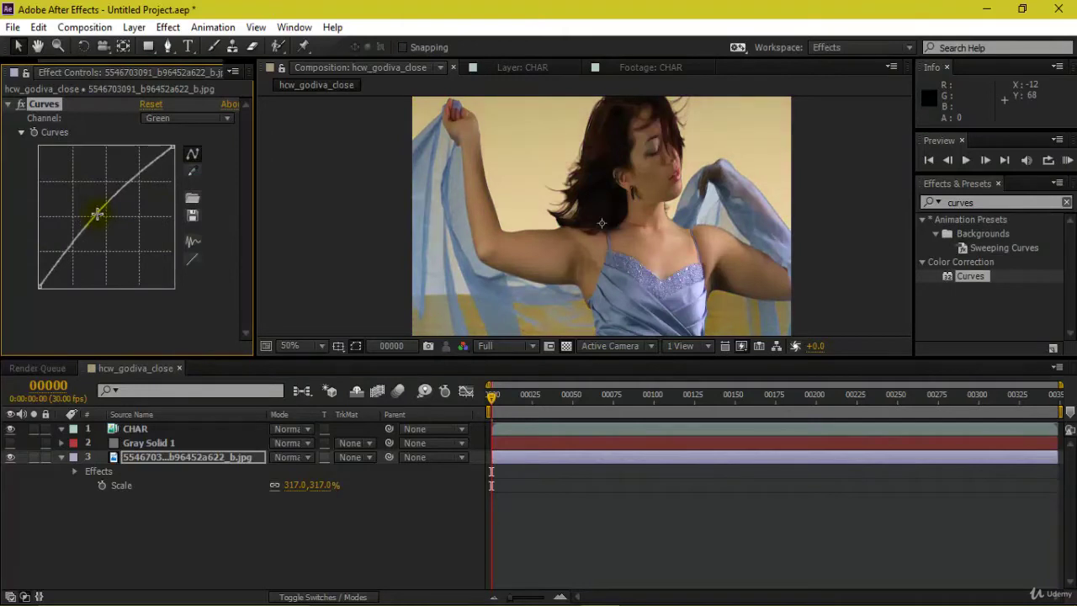
- Examine how the keyed woman blends with the recolored background across the composition
left_click_drag(726, 251, 673, 297)
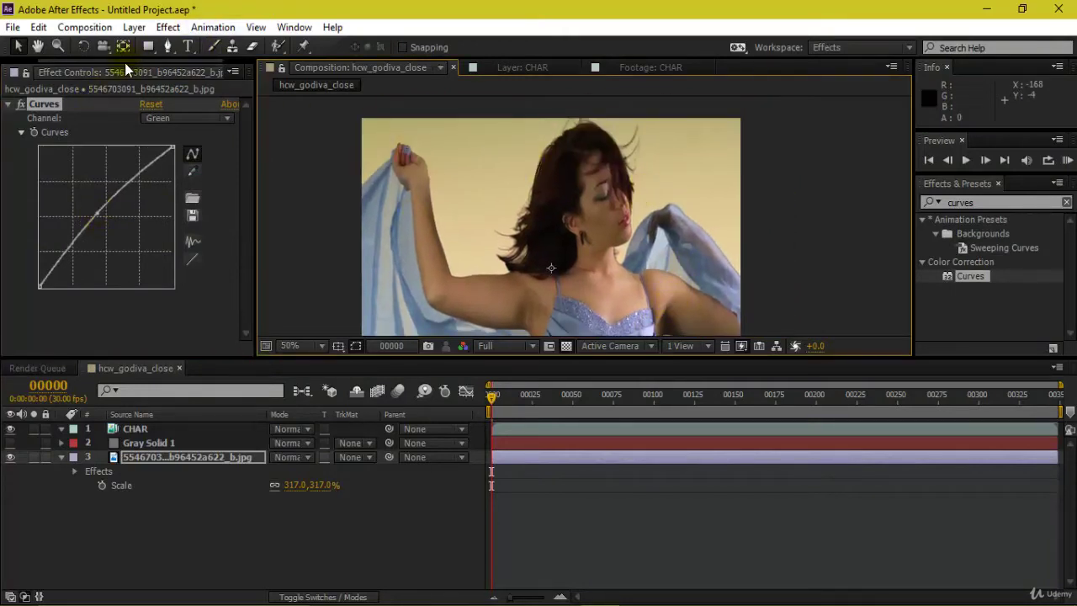
left_click_drag(109, 61, 45, 49)
left_click(25, 74)
left_click_drag(525, 249, 643, 177)
scroll(690, 223, "up", 1)
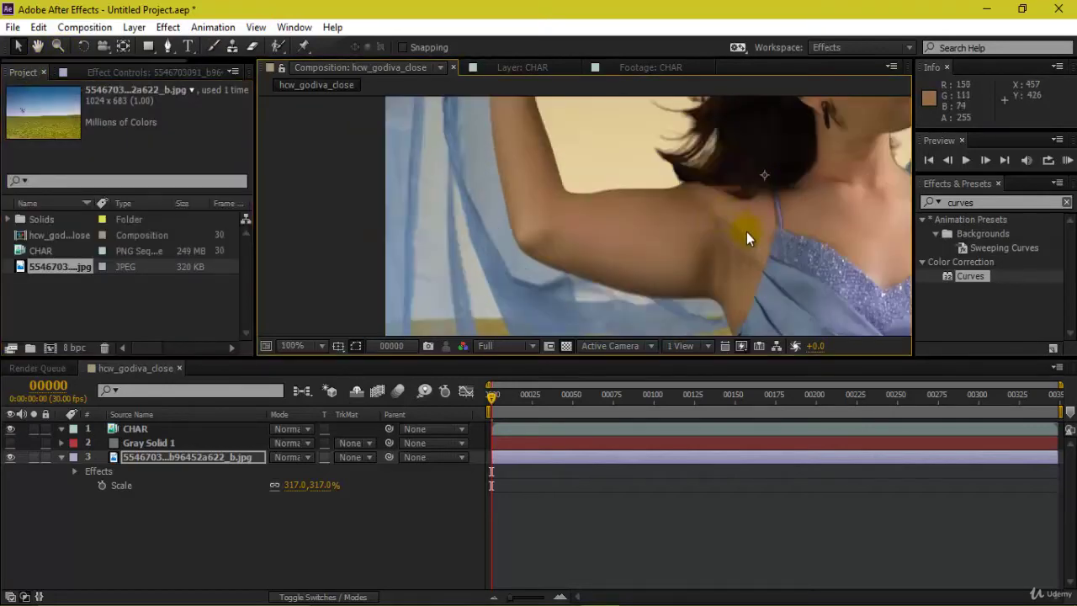
scroll(749, 237, "down", 2)
scroll(715, 223, "up", 2)
scroll(748, 237, "down", 2)
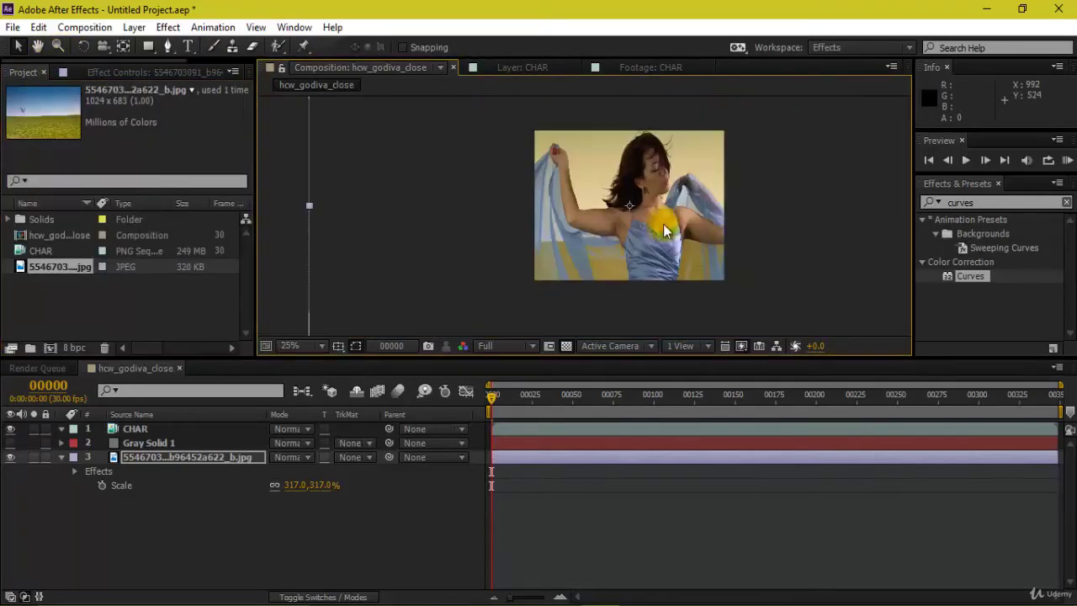
scroll(665, 230, "up", 2)
scroll(543, 277, "down", 1)
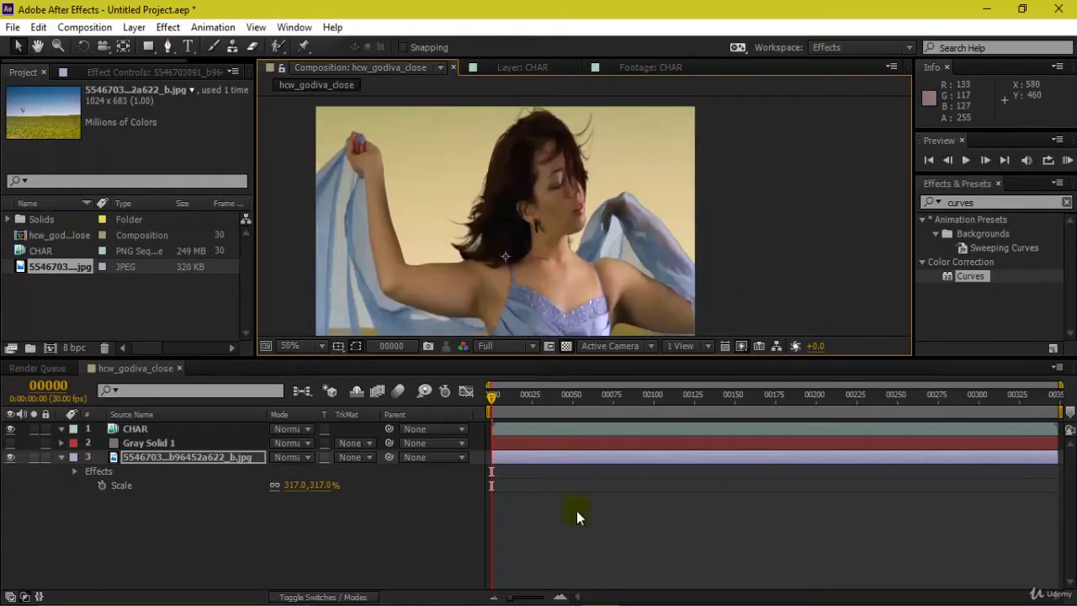
- Delete the Gray Solid 1 layer from the composition
left_click(131, 442)
key("Delete")
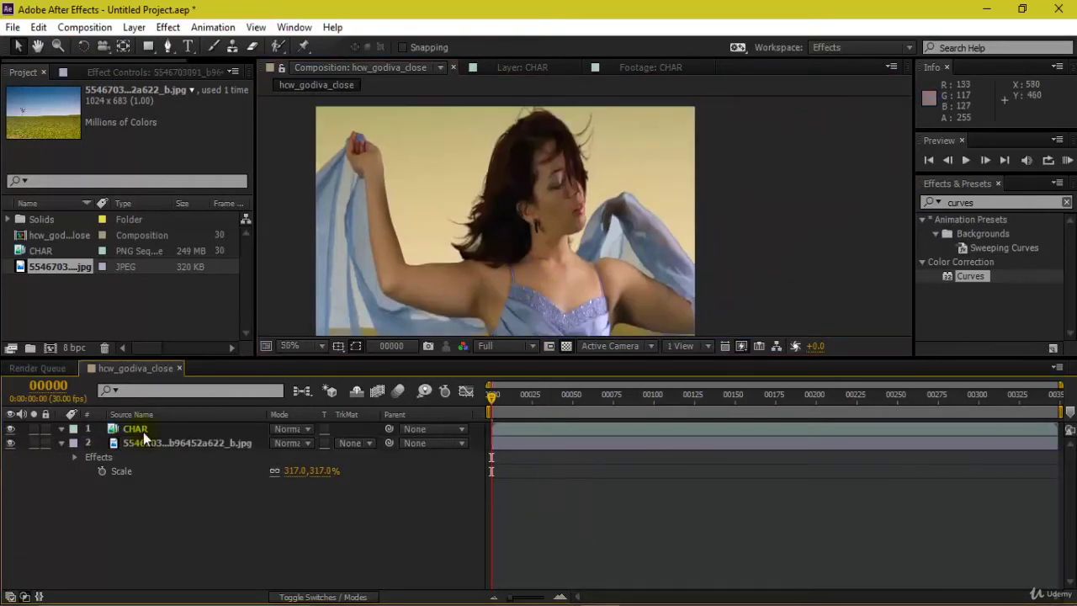
- Inspect the keyed woman's arms, hair edges, dress and translucent scarf up close against the warm background
left_click_drag(447, 296, 506, 189)
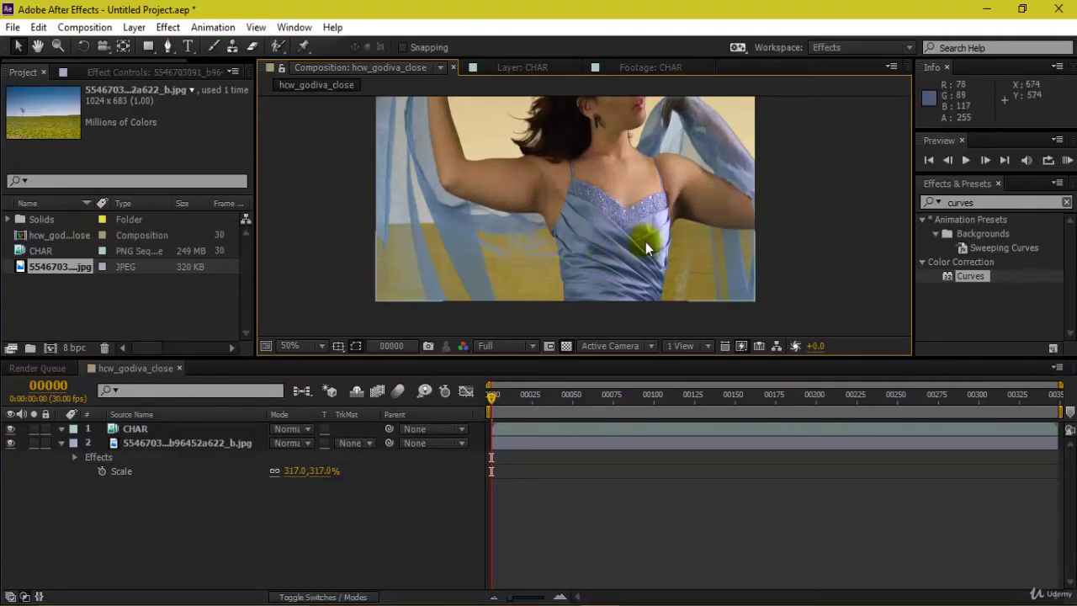
scroll(555, 206, "up", 2)
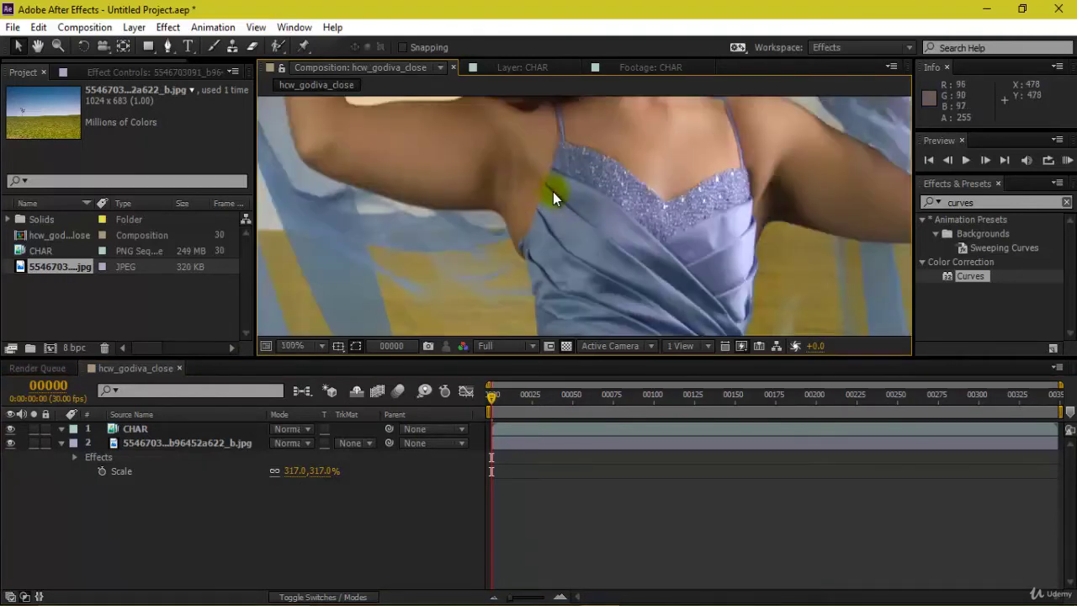
left_click_drag(605, 265, 582, 137)
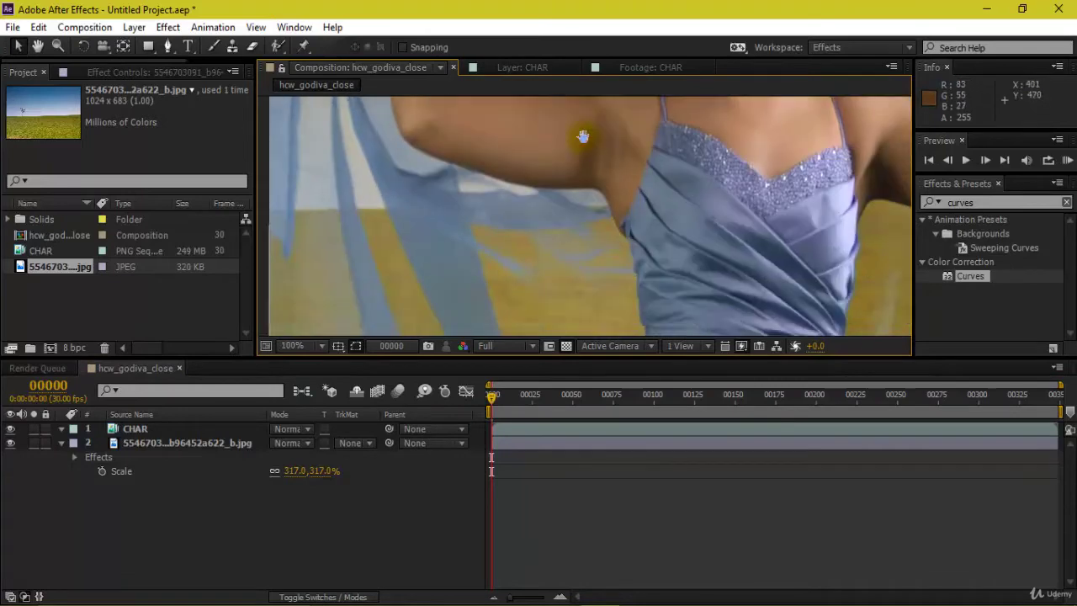
left_click_drag(738, 313, 727, 176)
left_click_drag(660, 197, 619, 302)
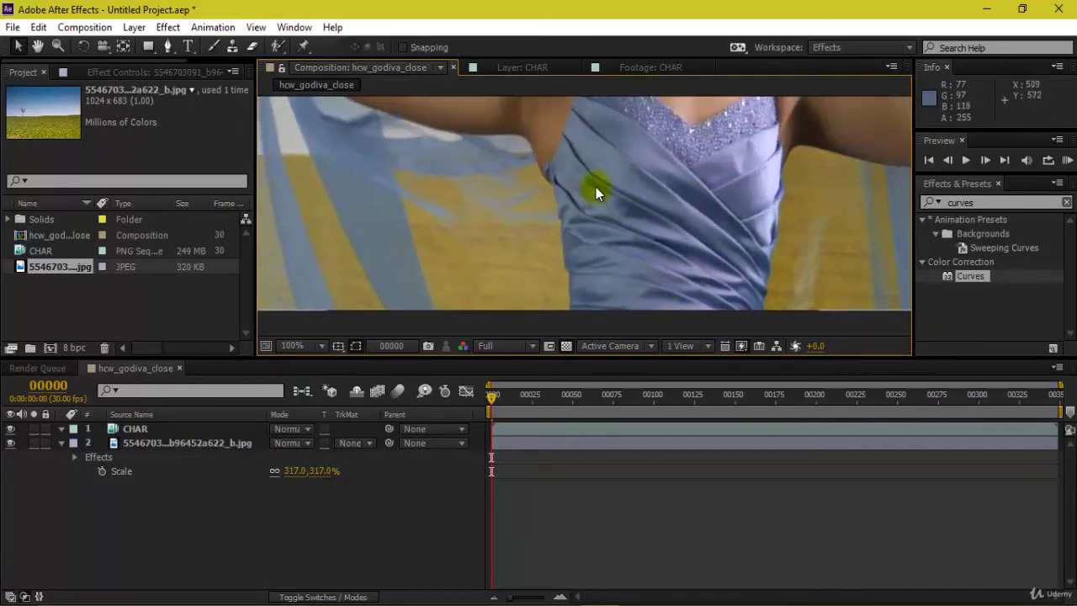
scroll(596, 188, "up", 1)
scroll(622, 219, "down", 3)
scroll(557, 186, "up", 5)
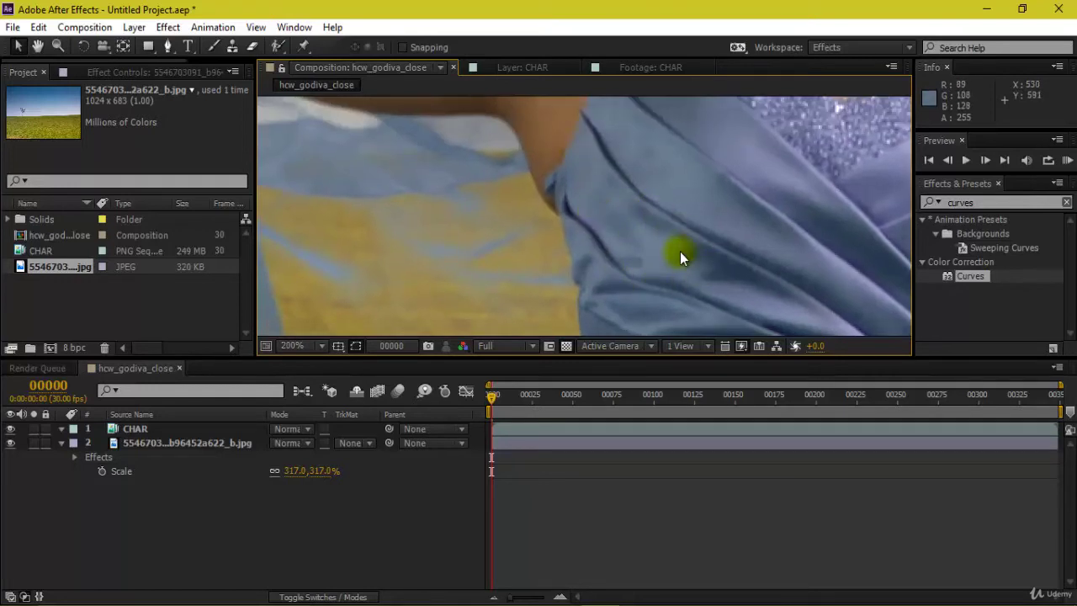
scroll(669, 246, "down", 4)
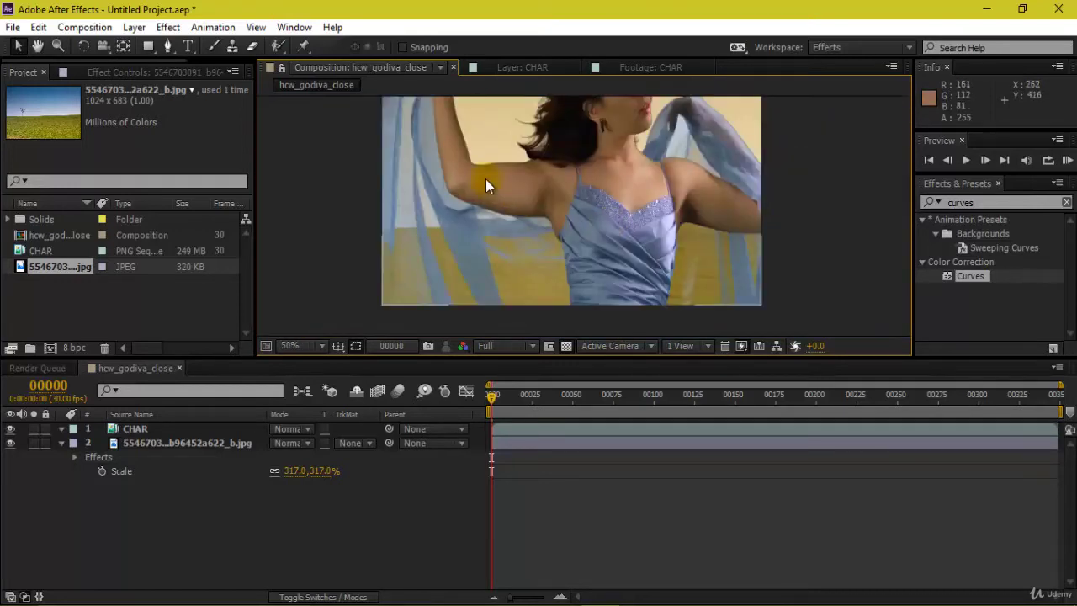
scroll(520, 175, "up", 6)
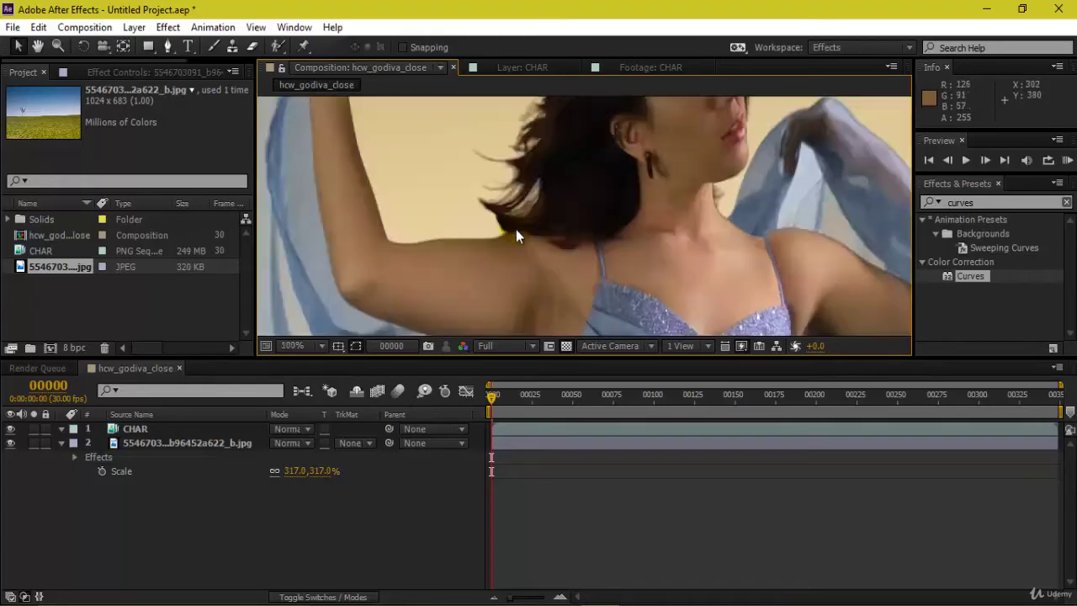
scroll(619, 234, "down", 4)
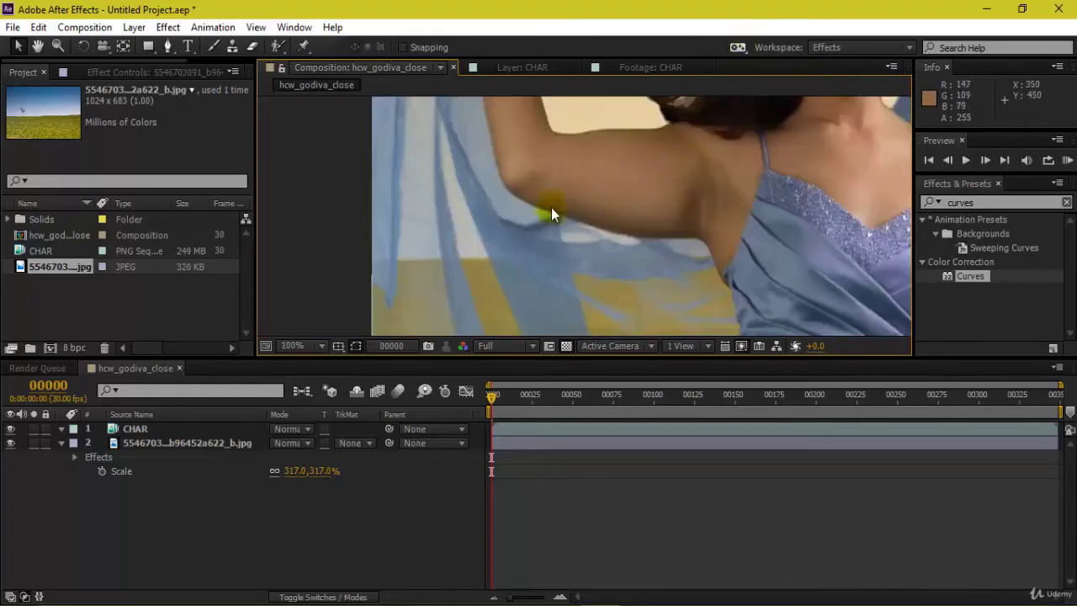
- Duplicate the CHAR layer and hide the lower copy
left_click(207, 429)
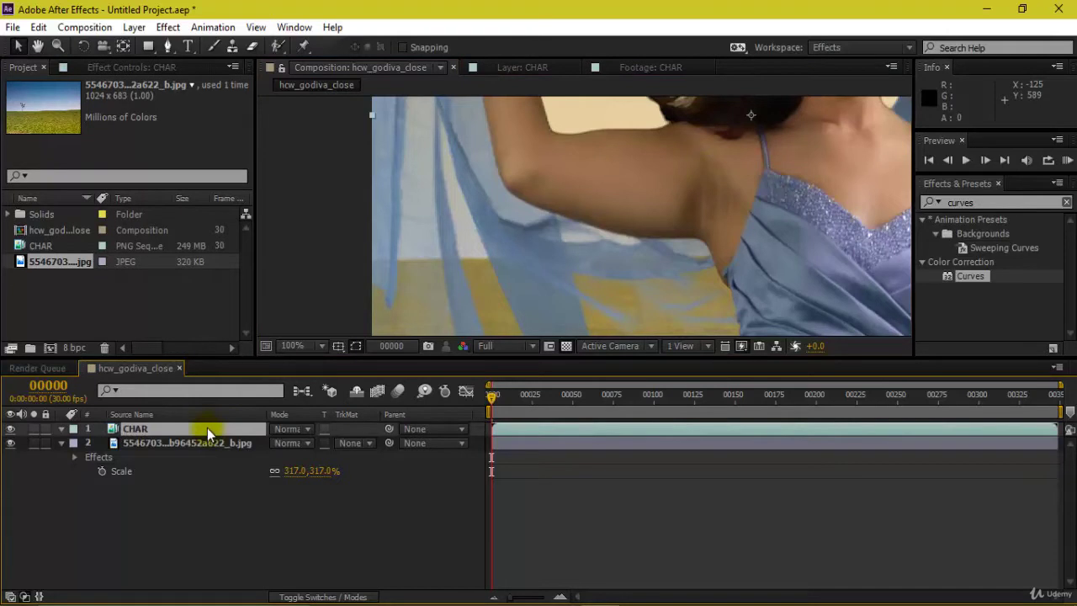
double_click(207, 428)
left_click(383, 67)
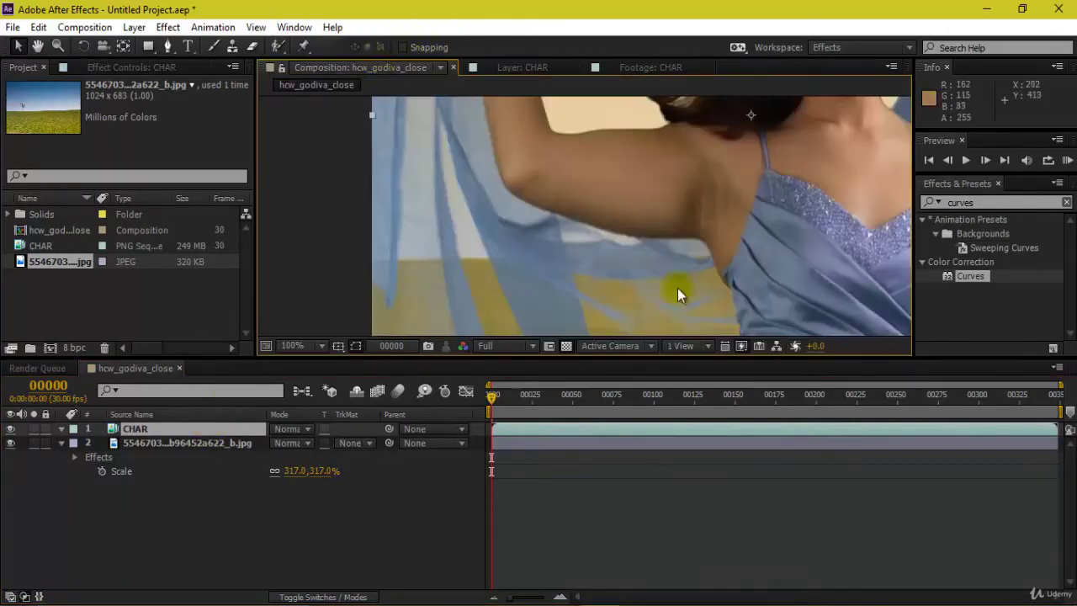
key("ctrl+d")
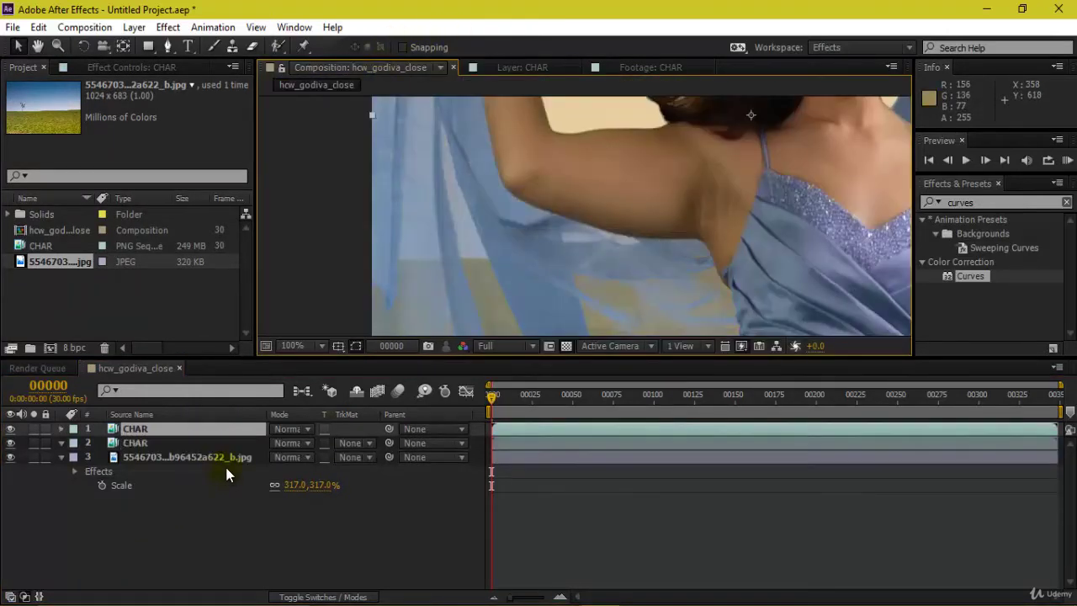
left_click(10, 443)
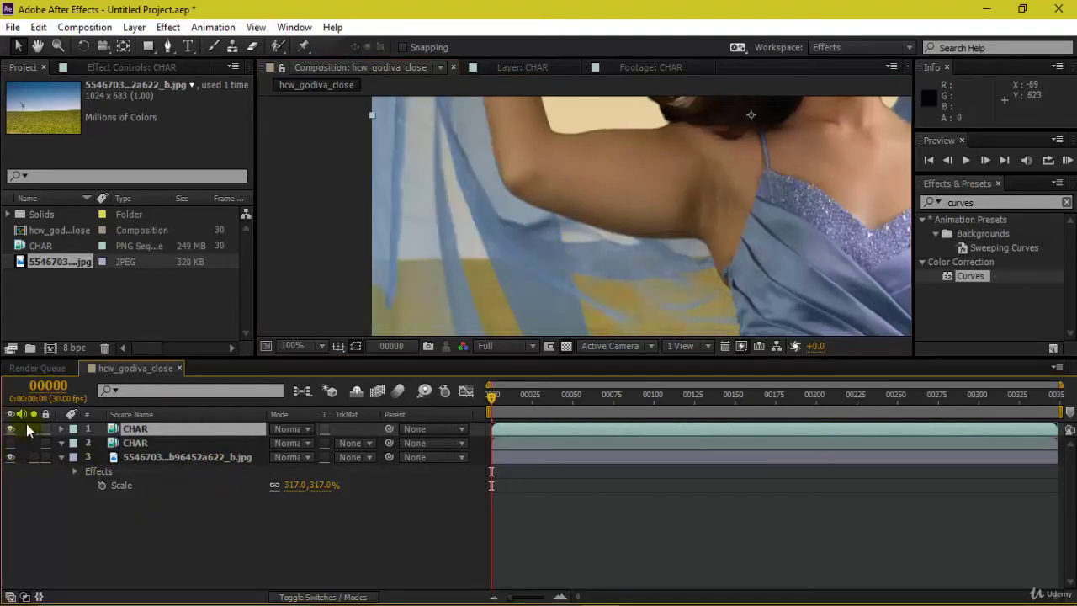
left_click(9, 444)
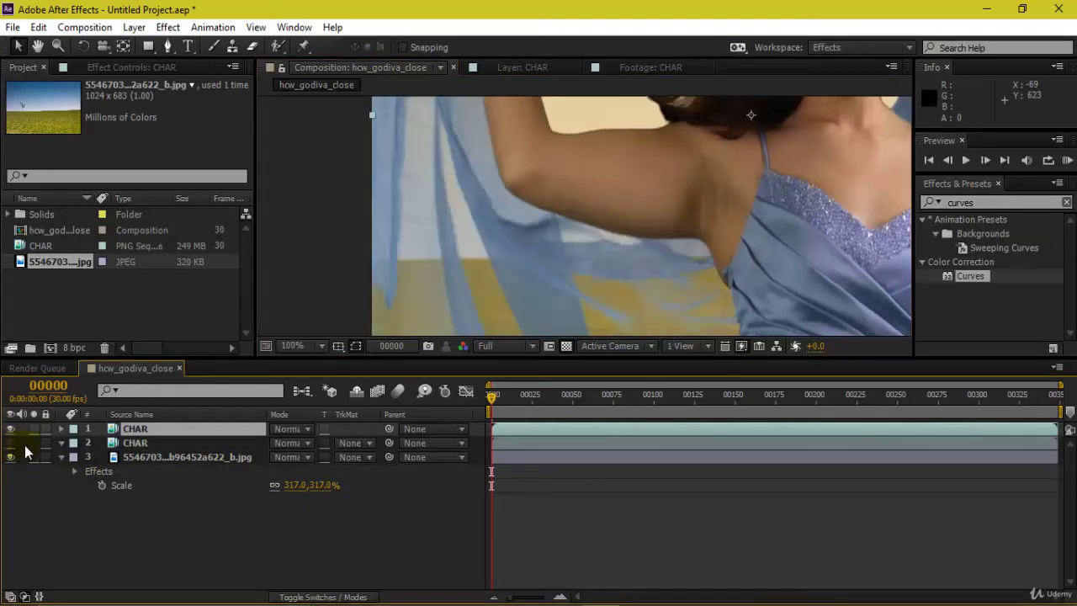
- Display the top CHAR layer's Keylight settings and examine the underside of the raised arm and the scarf edges up close
double_click(206, 425)
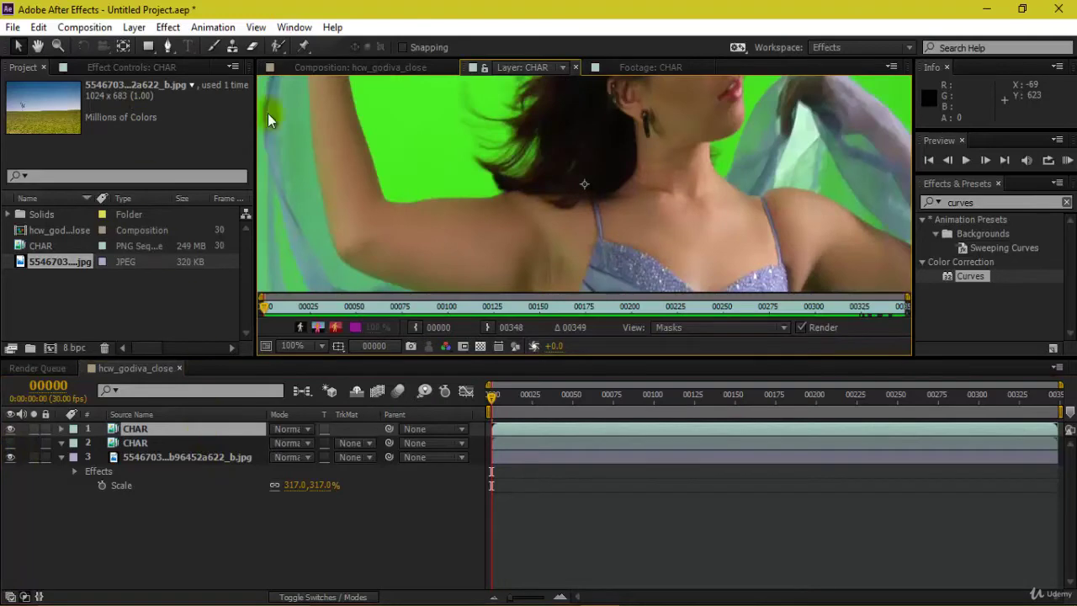
left_click(376, 68)
left_click(82, 67)
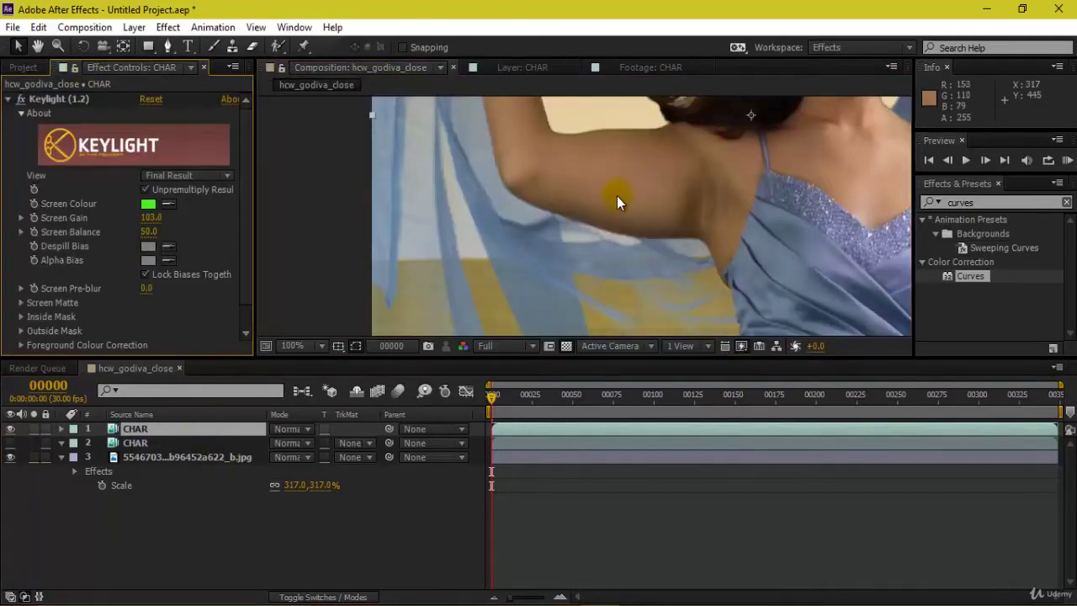
scroll(661, 202, "down", 1)
scroll(717, 168, "up", 2)
left_click_drag(726, 173, 627, 232)
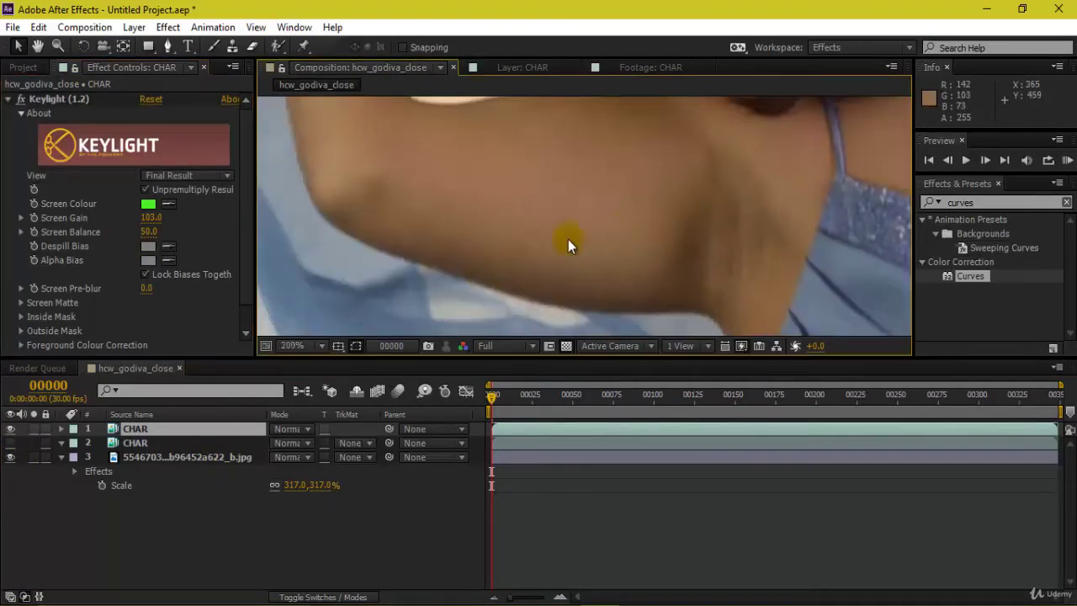
scroll(579, 223, "down", 1)
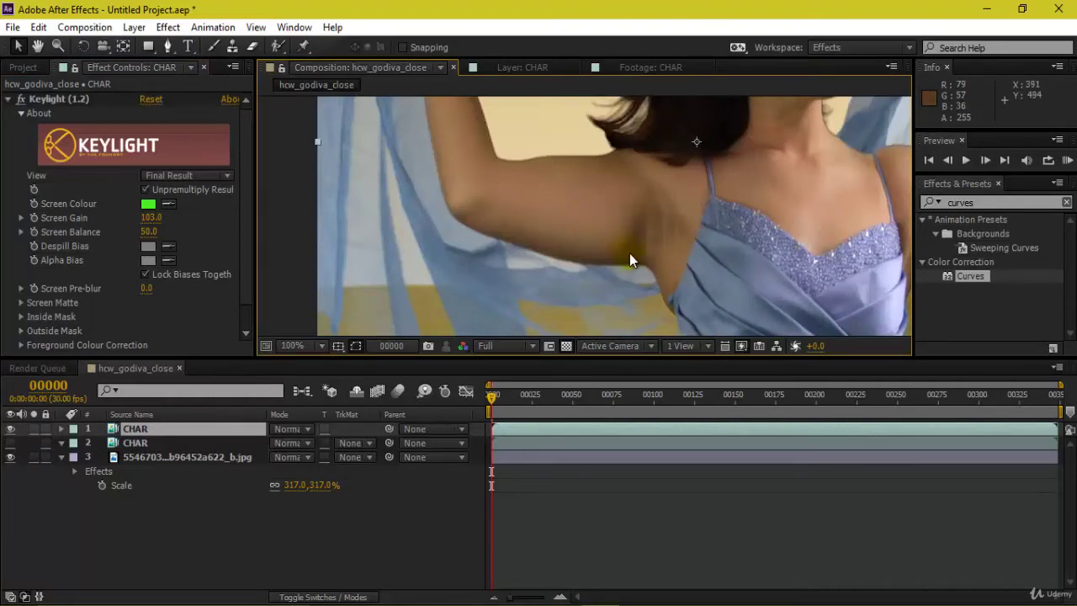
left_click_drag(646, 263, 509, 255)
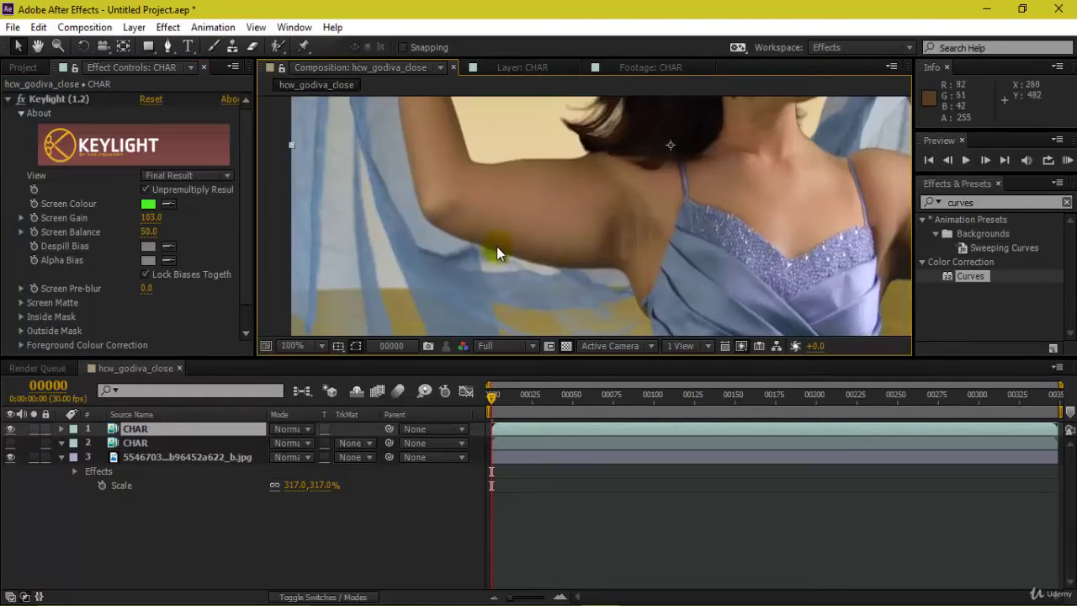
scroll(497, 252, "up", 1)
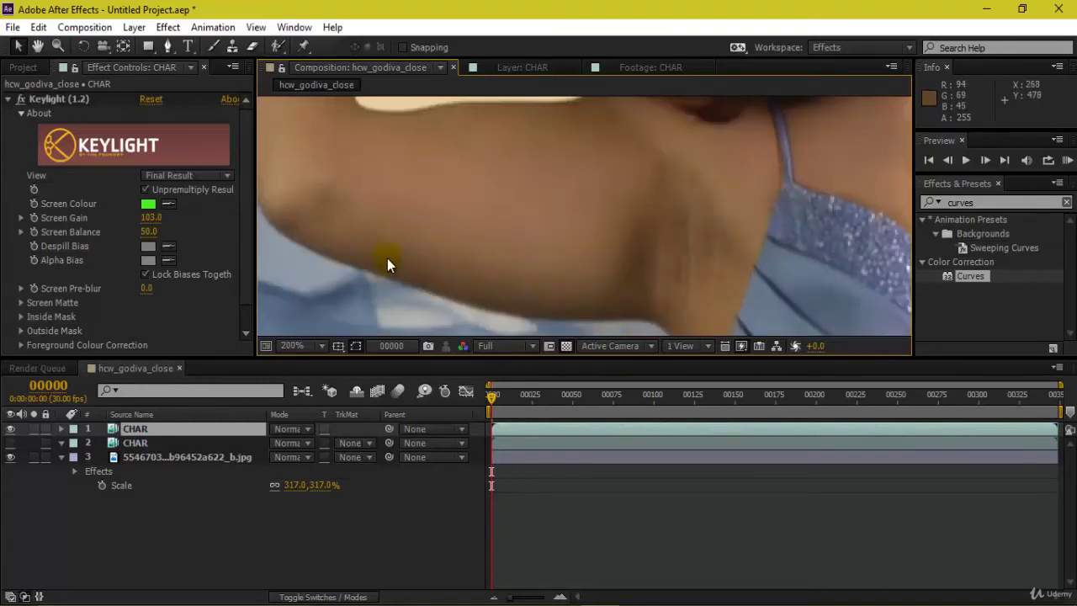
scroll(624, 279, "down", 1)
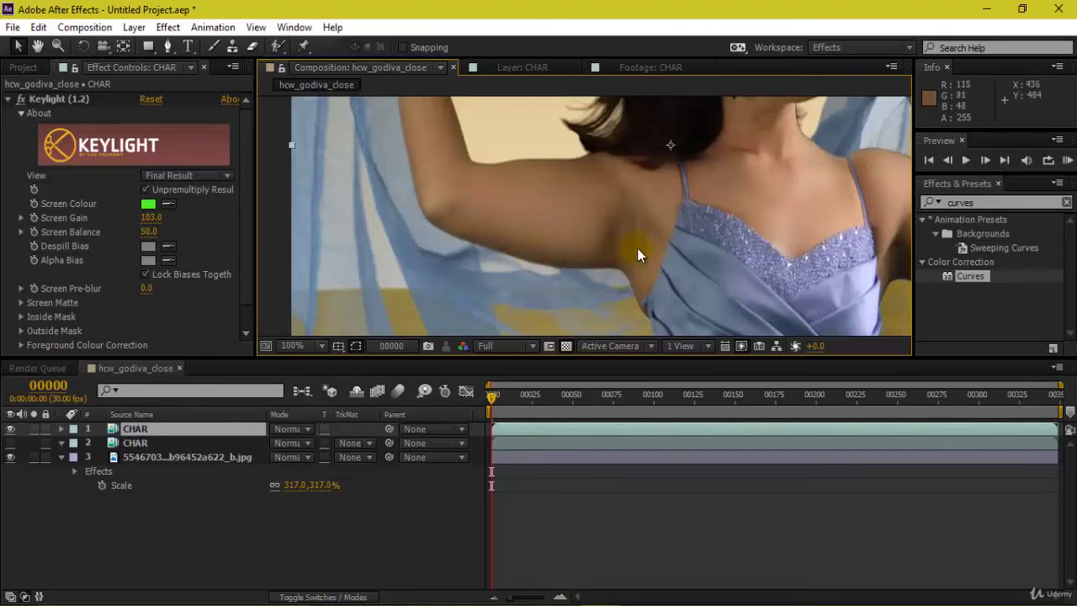
scroll(586, 239, "up", 1)
scroll(572, 266, "down", 2)
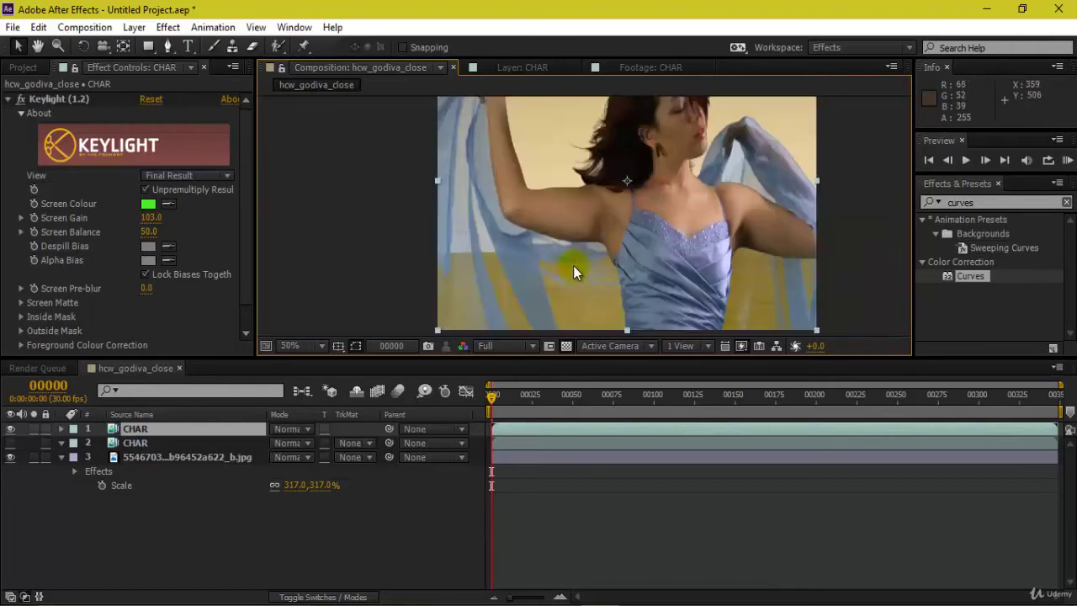
- Scrub through the first 90 frames to check the arm, hair and scarf in motion, returning to frame 0
left_click_drag(675, 193, 640, 229)
left_click_drag(637, 180, 610, 238)
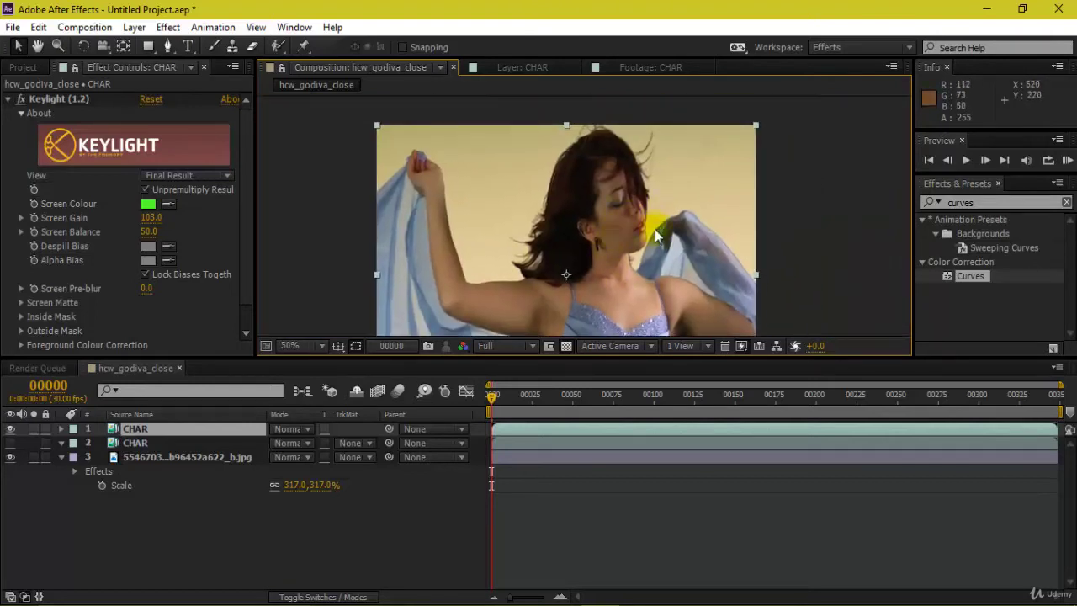
left_click_drag(511, 409, 642, 410)
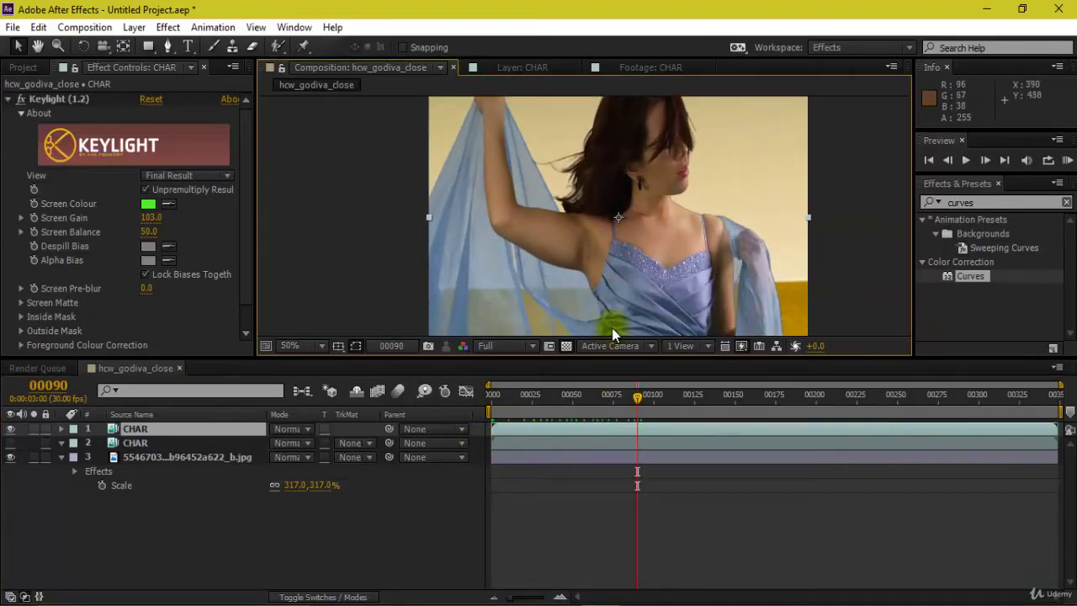
left_click_drag(542, 405, 418, 437)
scroll(575, 261, "up", 1)
left_click_drag(499, 321, 552, 207)
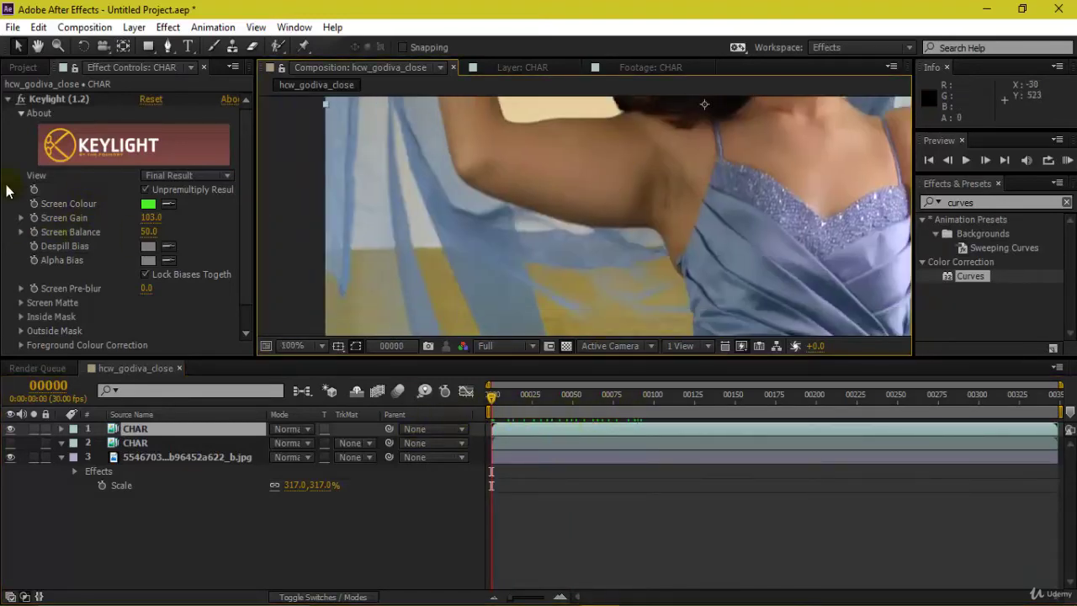
- Try sampling the woman's skin tone for the linked Keylight Despill and Alpha Bias colours on the top CHAR layer
left_click(172, 442)
left_click(164, 428)
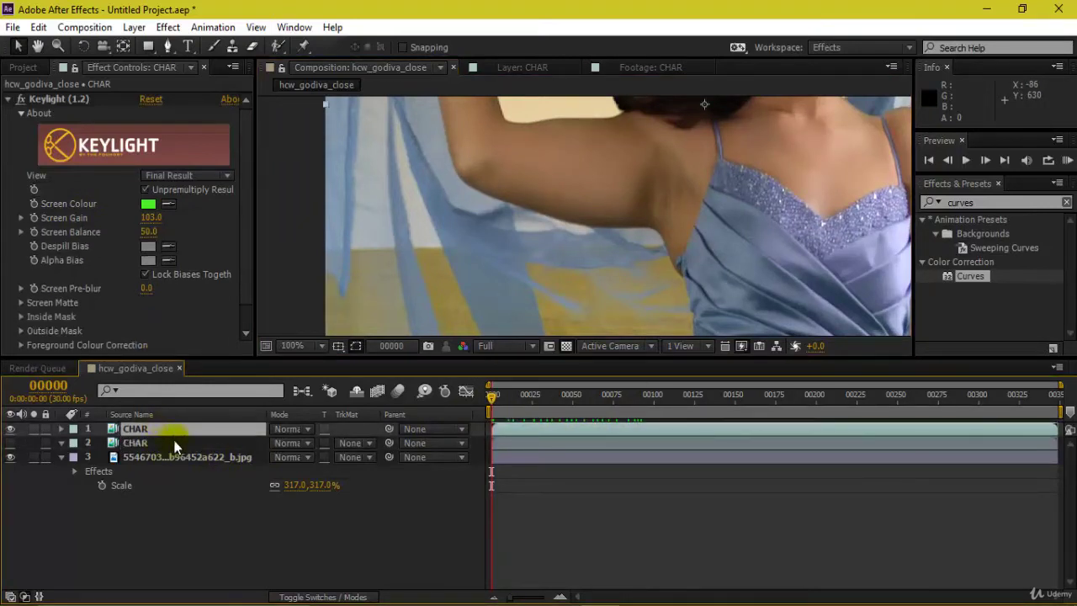
left_click(168, 260)
left_click(687, 220)
left_click_drag(726, 234, 658, 273)
left_click(288, 305)
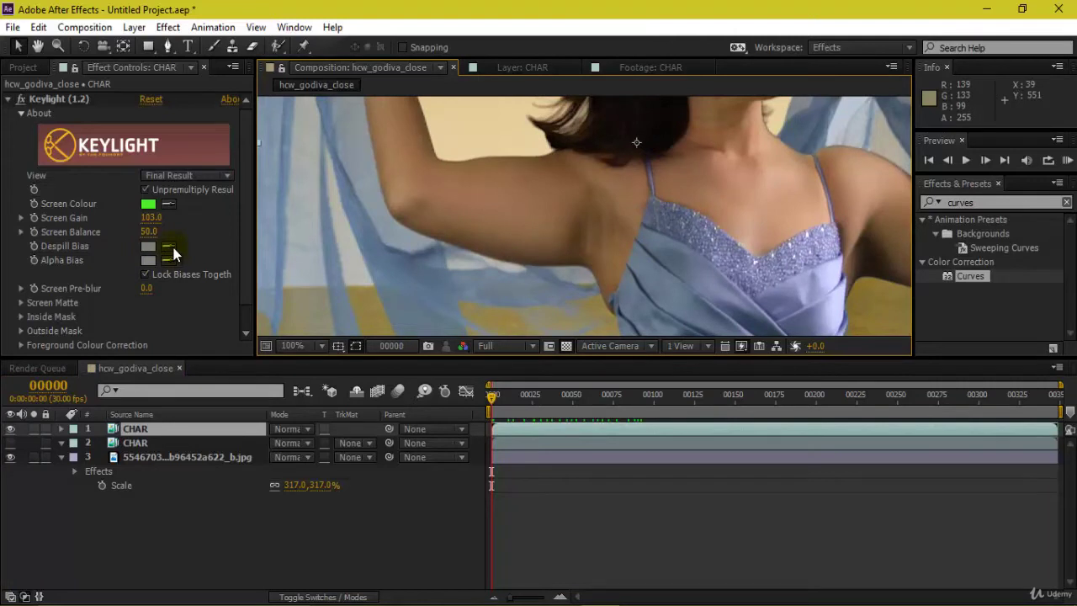
left_click(171, 246)
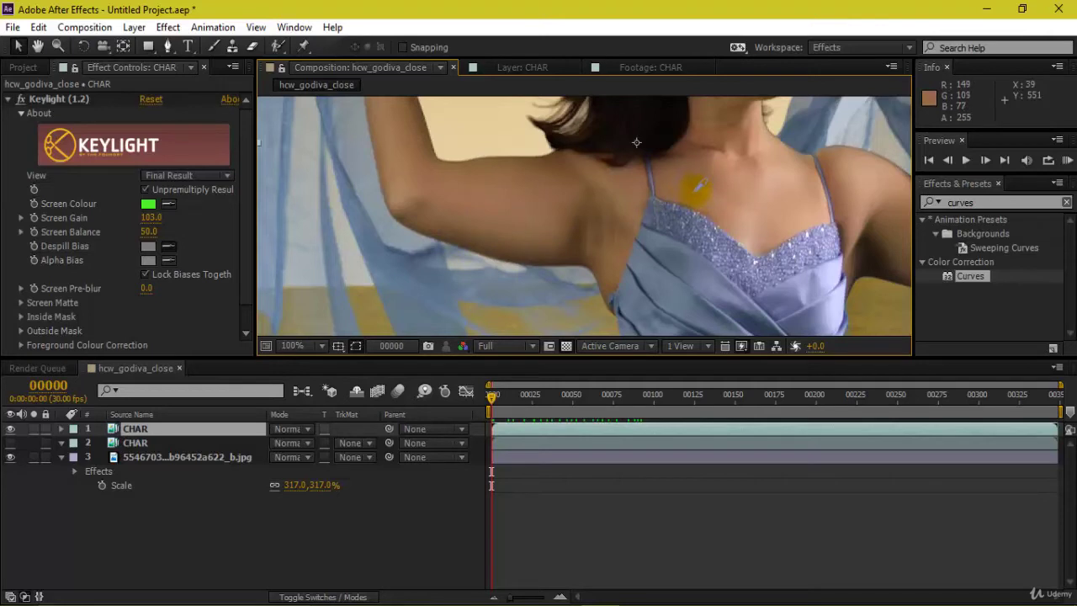
key("Return")
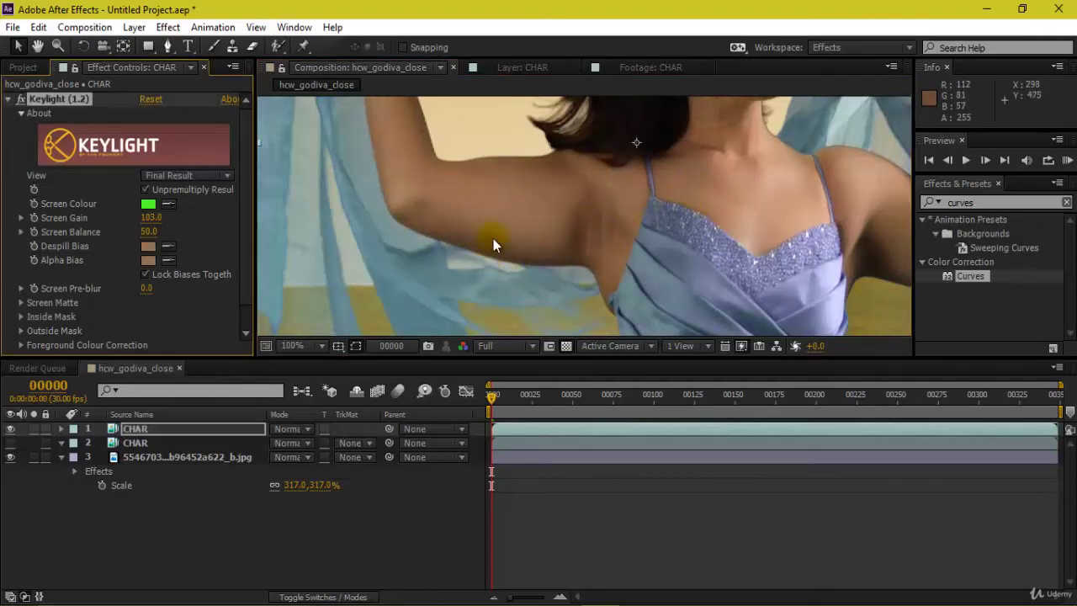
- Resample the linked Keylight bias colours from the bare skin on the woman's upper chest
mouse_move(554, 252)
left_mouse_down()
mouse_move(454, 298)
mouse_move(510, 264)
mouse_move(552, 208)
mouse_move(556, 243)
left_mouse_up()
scroll(552, 209, "down", 1)
scroll(570, 204, "up", 1)
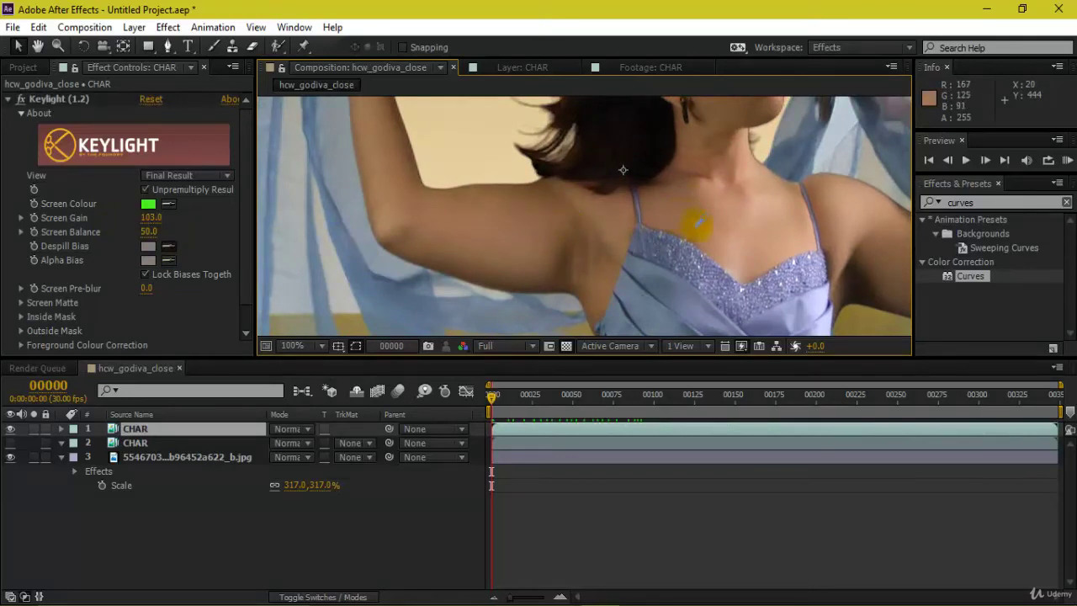
left_click(673, 229)
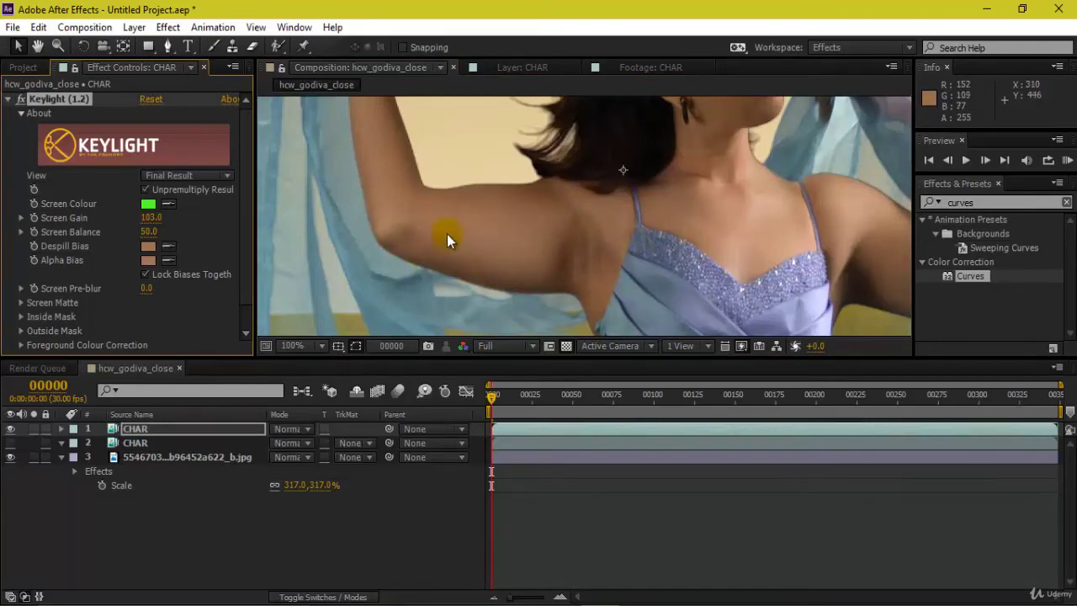
- Inspect the arms, dress and scarf with the new bias colours while previewing the opening frames
left_click_drag(445, 299, 452, 379)
left_click_drag(472, 278, 601, 315)
scroll(614, 216, "down", 1)
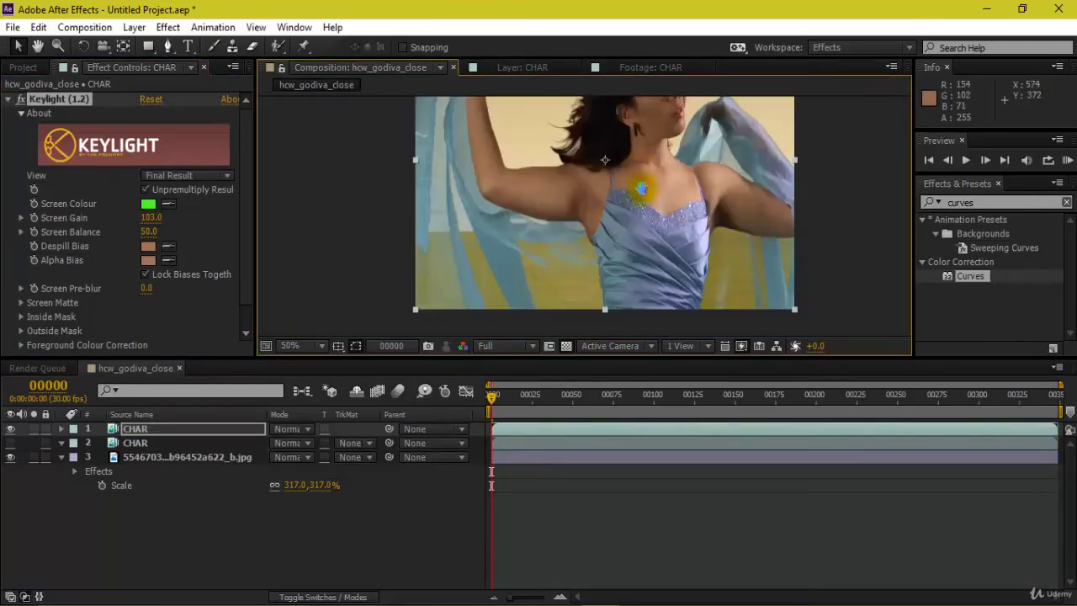
left_click_drag(642, 188, 631, 272)
key("space")
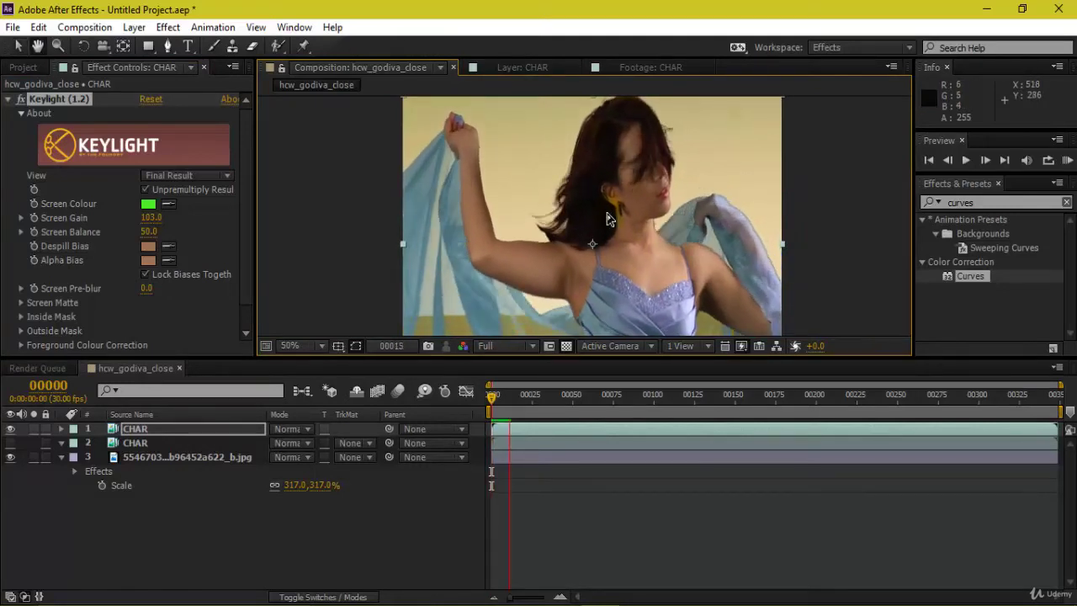
left_click_drag(541, 294, 575, 227)
scroll(577, 214, "up", 1)
key("space")
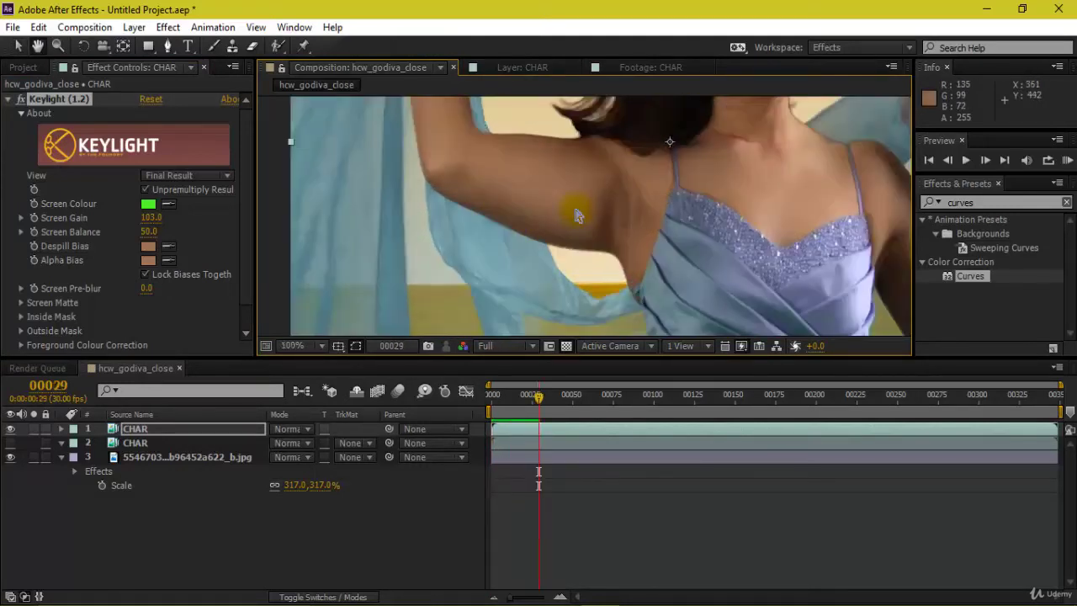
- Play the composition through to frame 146 and check the face, hair, skin and scarf colours
left_click_drag(742, 224, 653, 312)
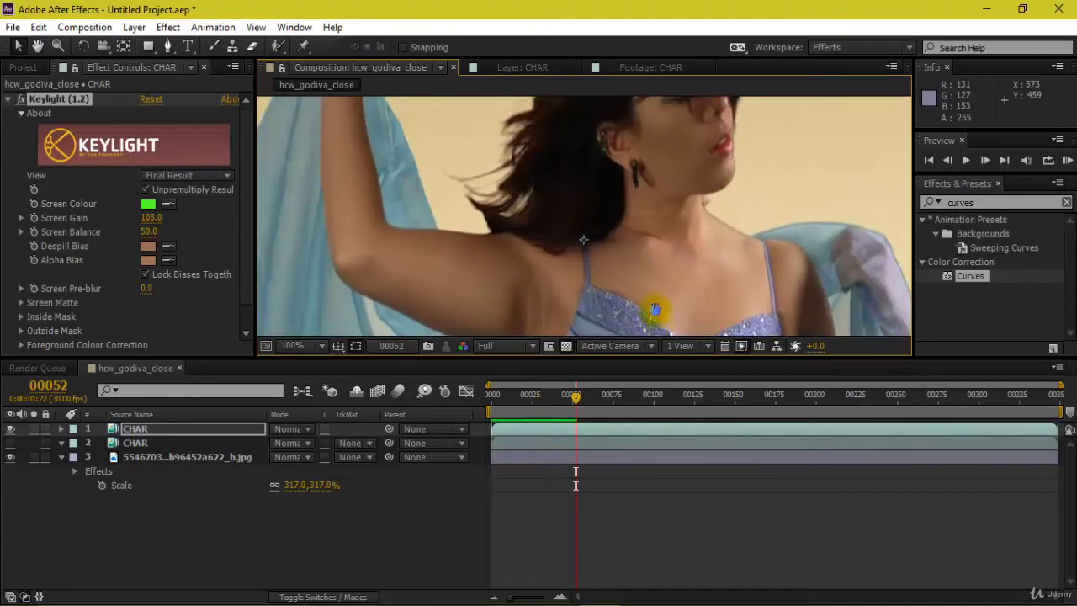
key("space")
left_click_drag(676, 161, 667, 261)
key("space")
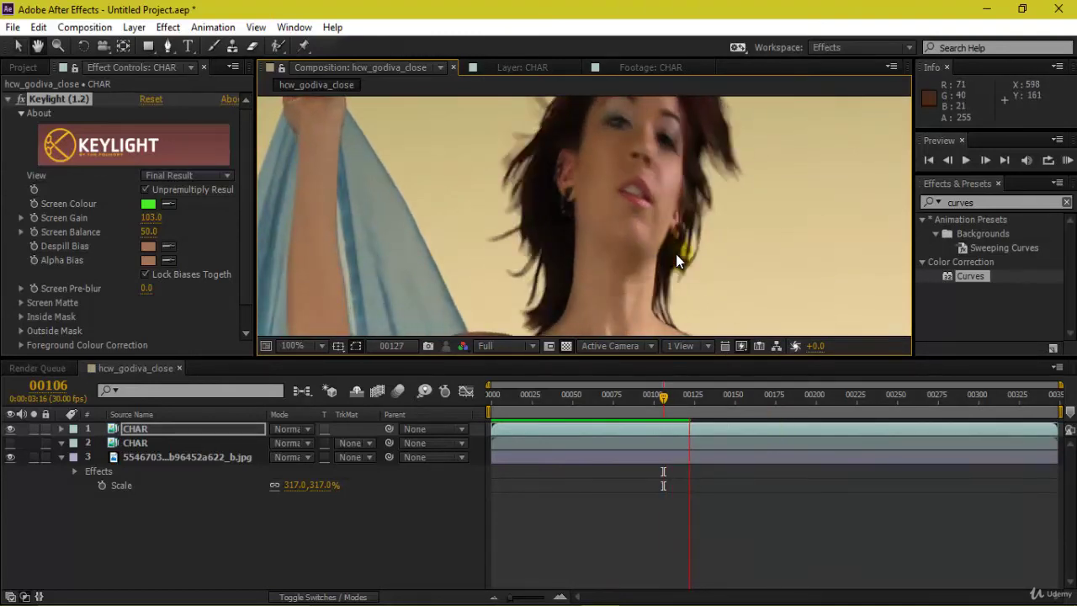
left_click(623, 396)
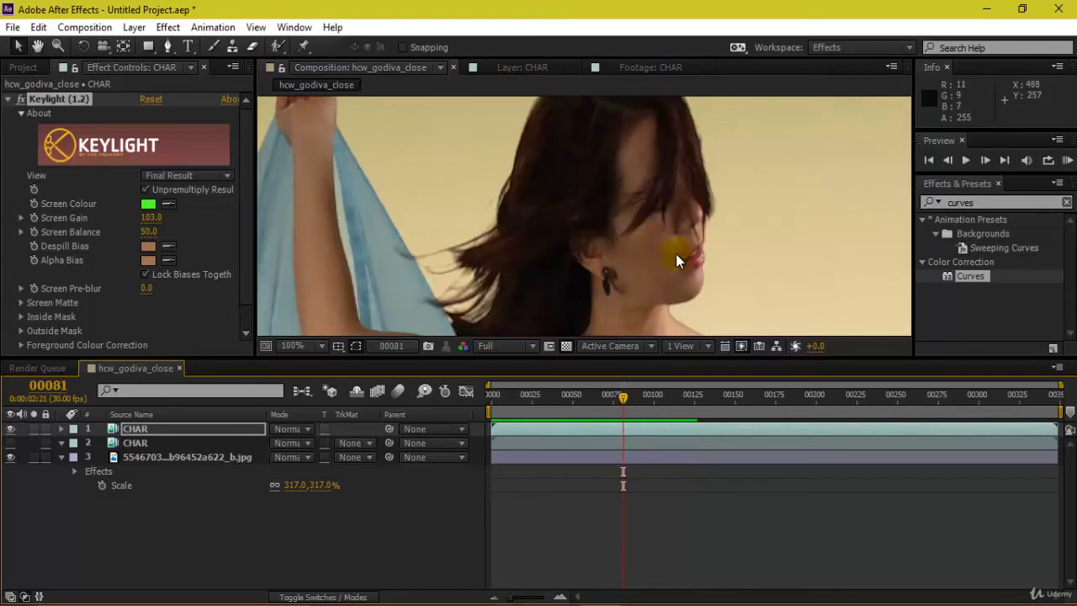
key("space")
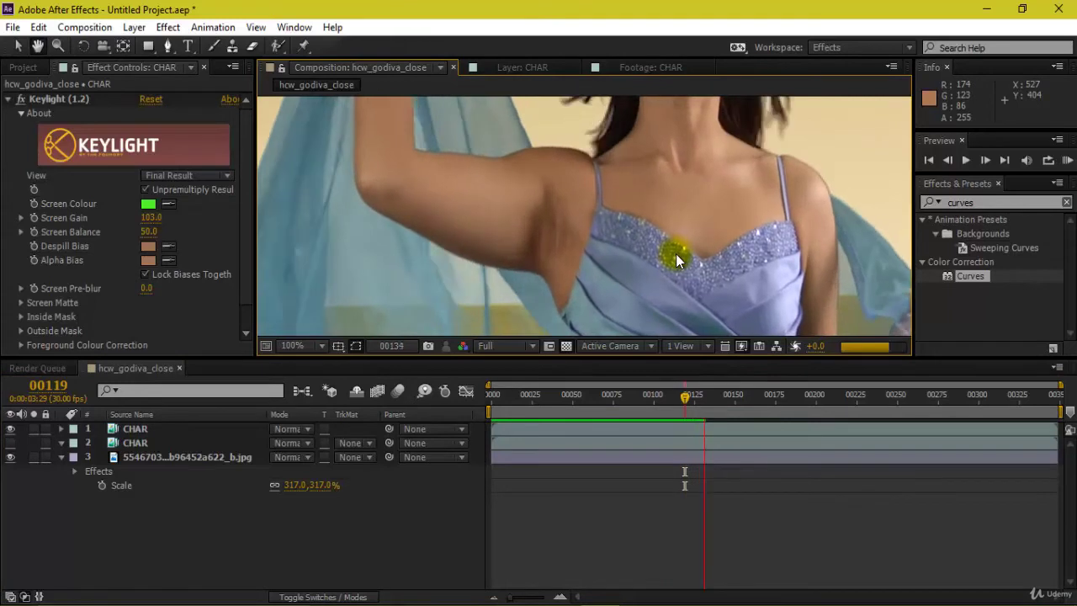
key("space")
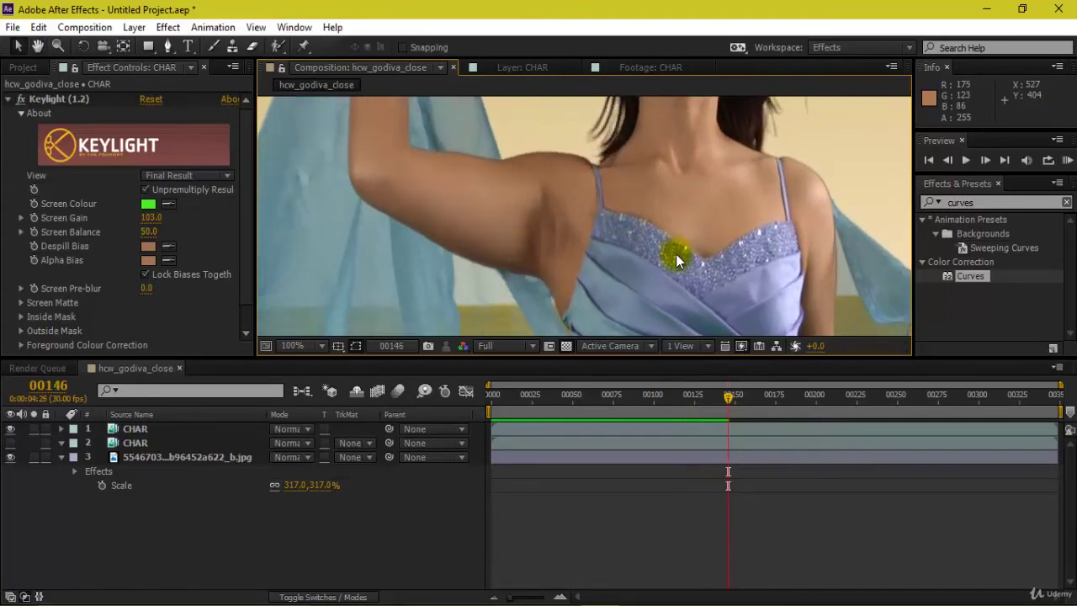
key("comma")
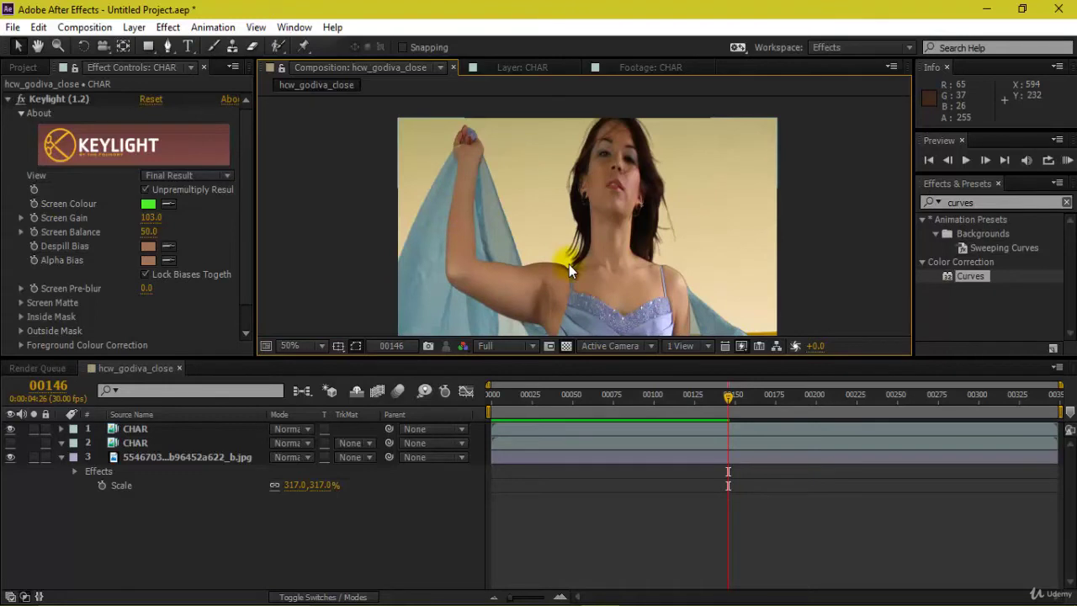
left_click_drag(525, 261, 572, 159)
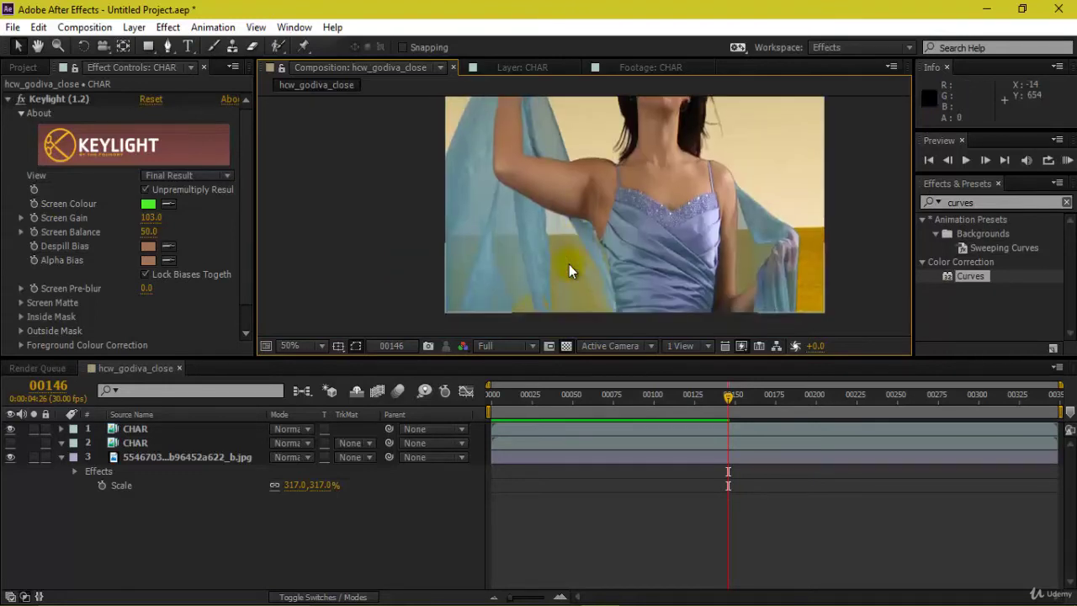
- Toggle the visibility of the two CHAR layers to compare their keys, leaving both layers shown
left_click(136, 443)
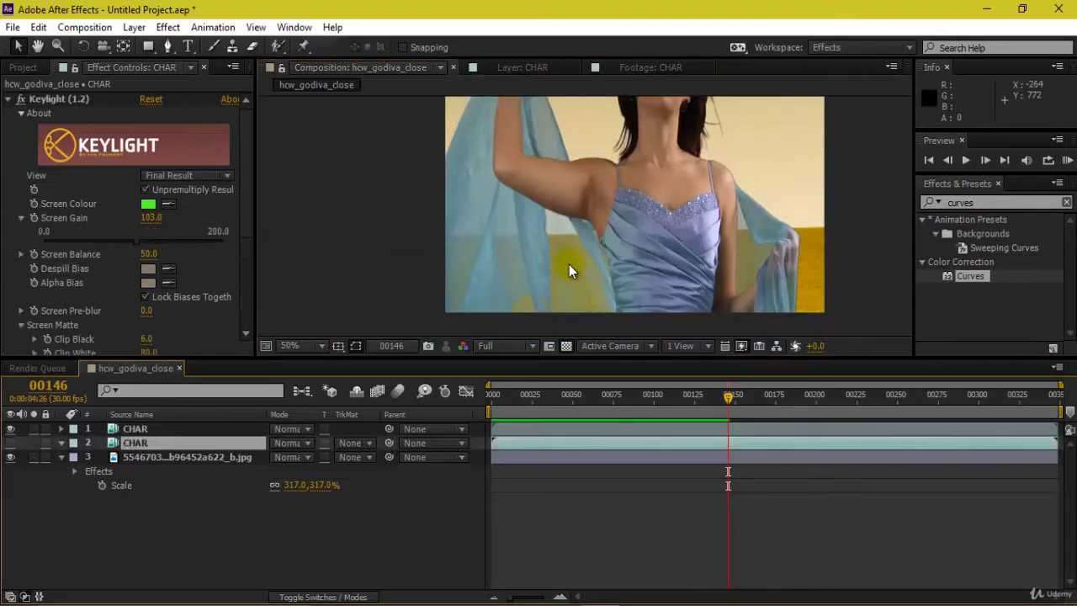
left_click(10, 429)
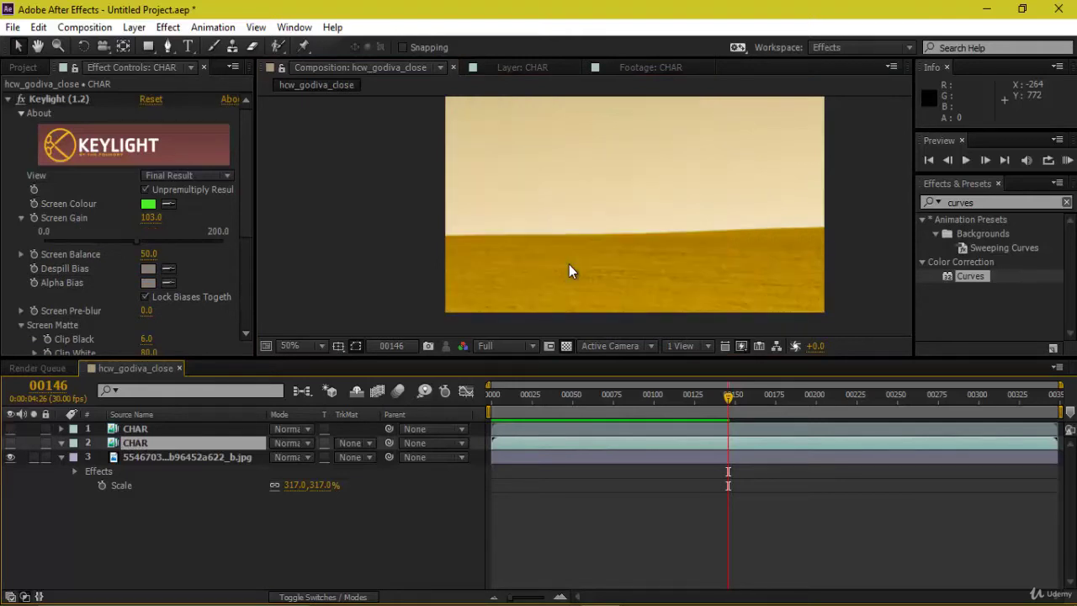
left_click(10, 443)
left_click(10, 429)
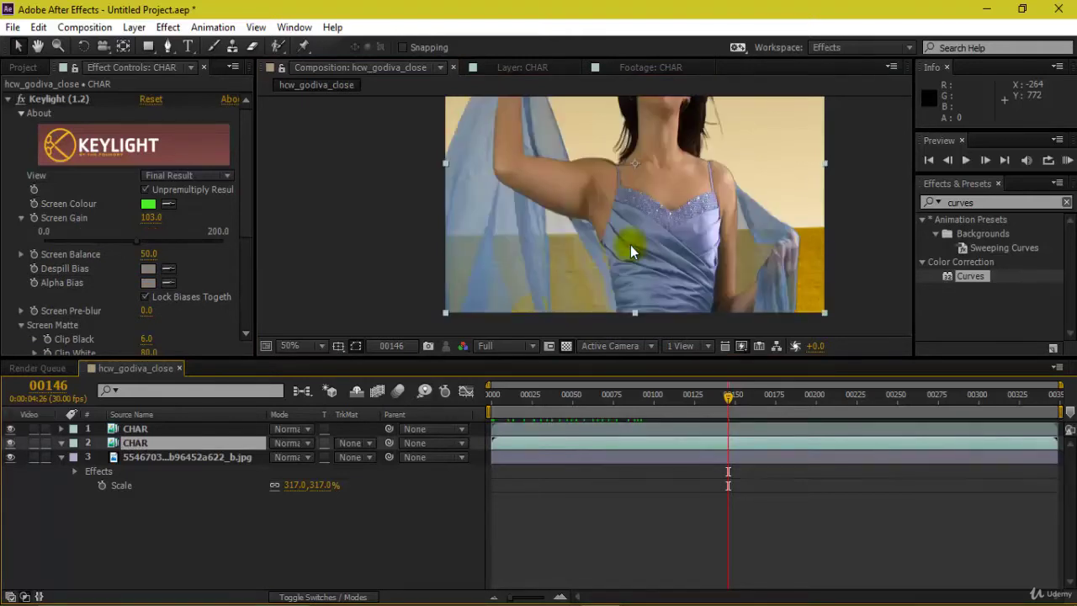
- Toggle the upper CHAR layer to compare the keys, and hide both CHAR layers
left_click(10, 429)
left_click(10, 429)
left_click(10, 429)
left_click(11, 429)
left_click(10, 429)
left_click(10, 443)
- Rename the upper CHAR layer as HAND
left_click(136, 429)
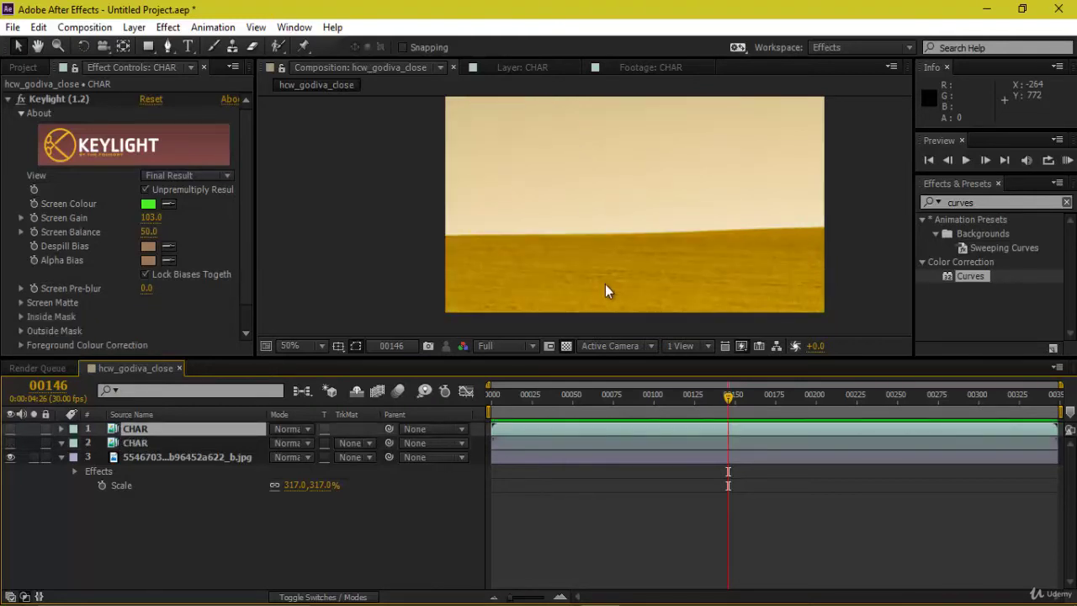
key("Return")
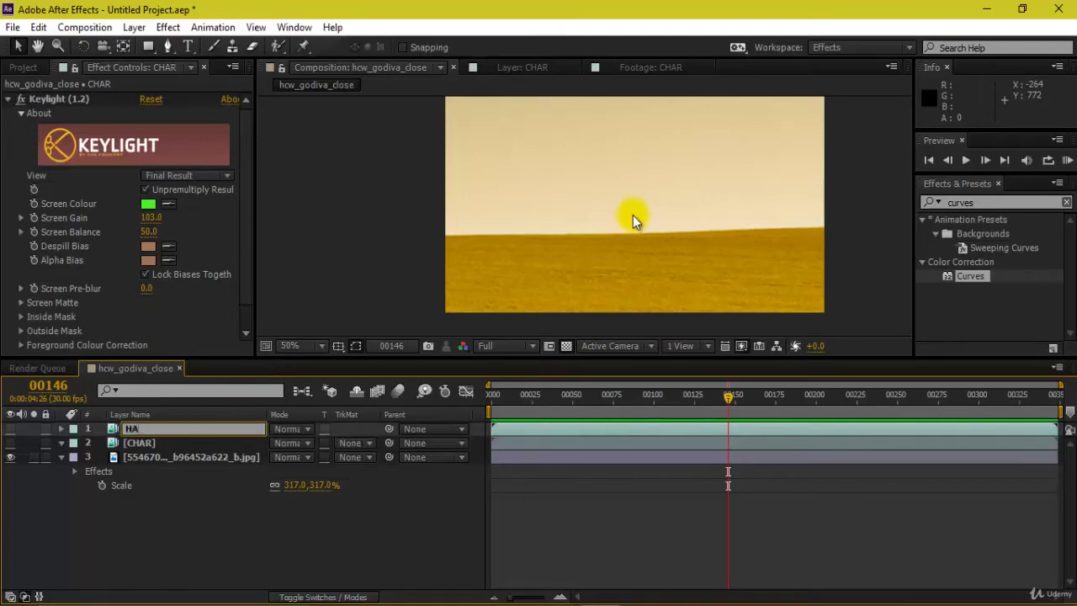
left_click(139, 442)
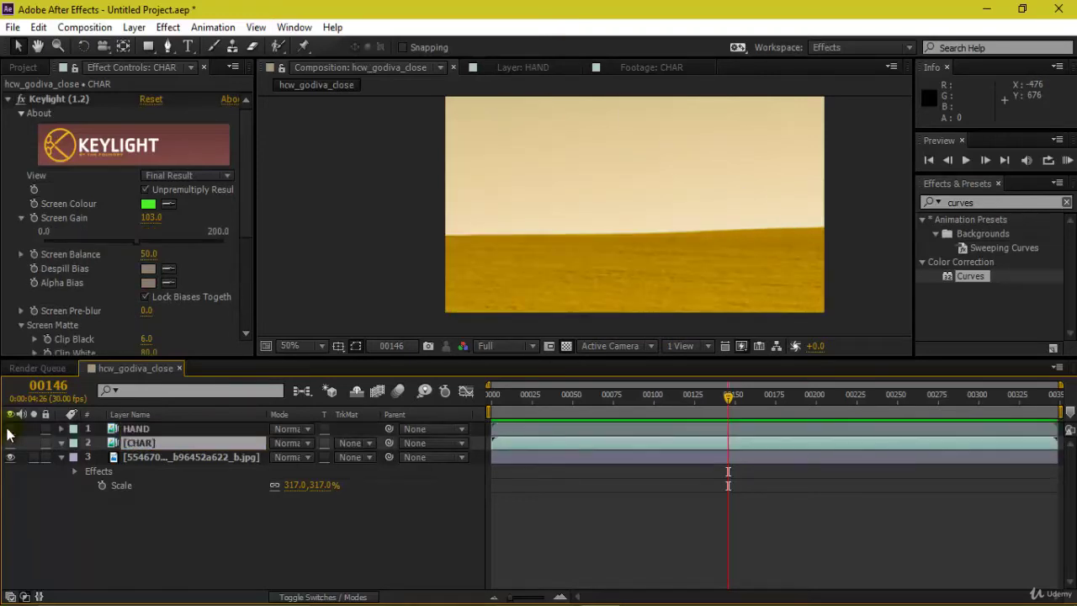
- Make the remaining CHAR layer visible above HAND and place a duplicate of it directly below HAND
left_click(10, 442)
left_click_drag(153, 444, 33, 427)
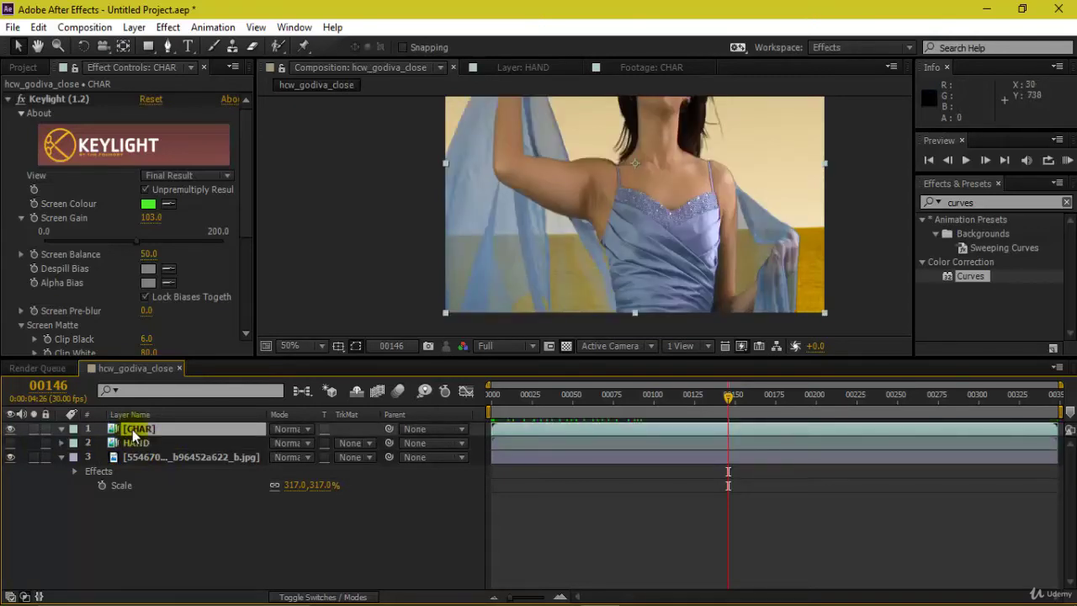
key("ctrl+d")
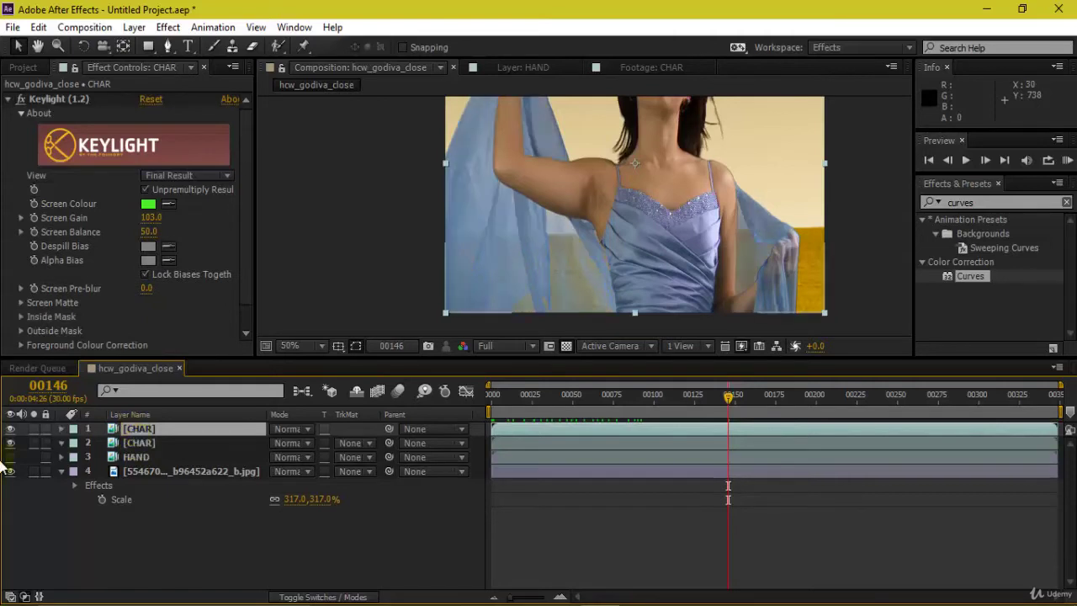
left_click_drag(150, 429, 149, 463)
- Rename the top CHAR layer as TORSOE
left_click(143, 429)
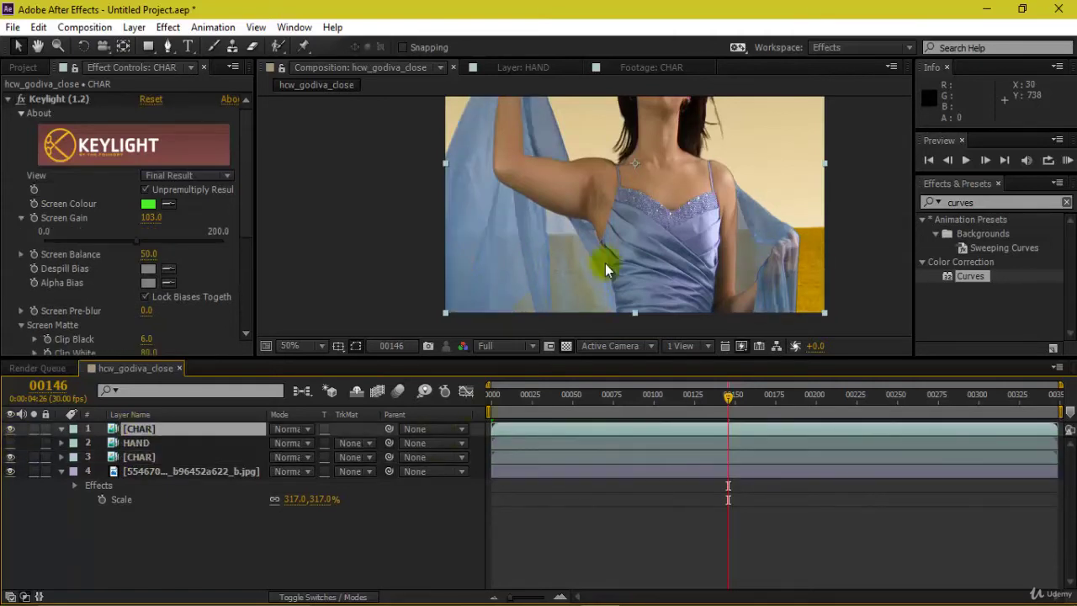
key("Return")
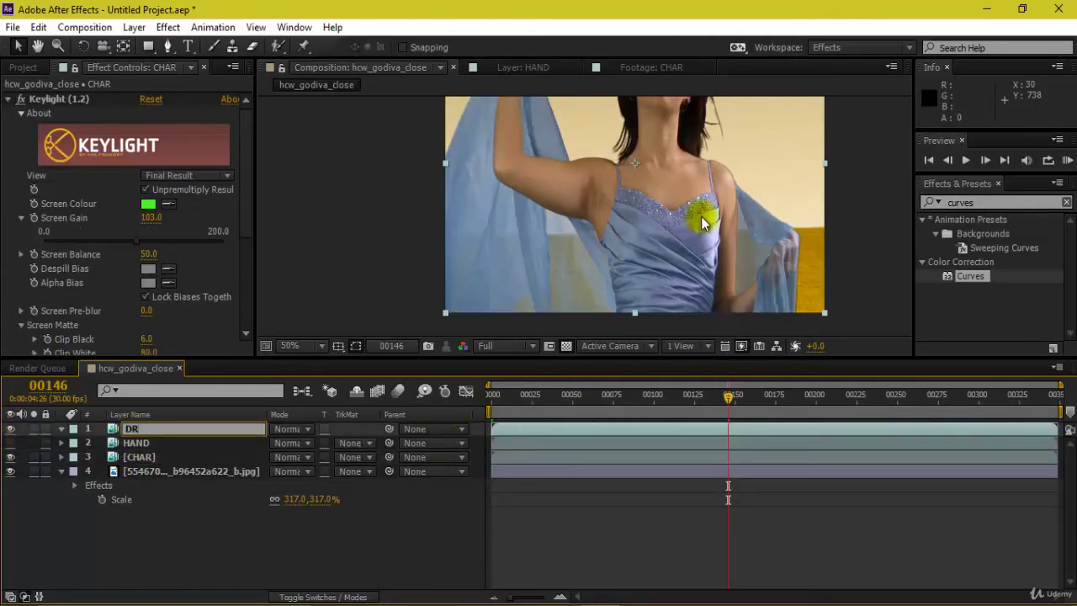
type("TORSOE")
key("Return")
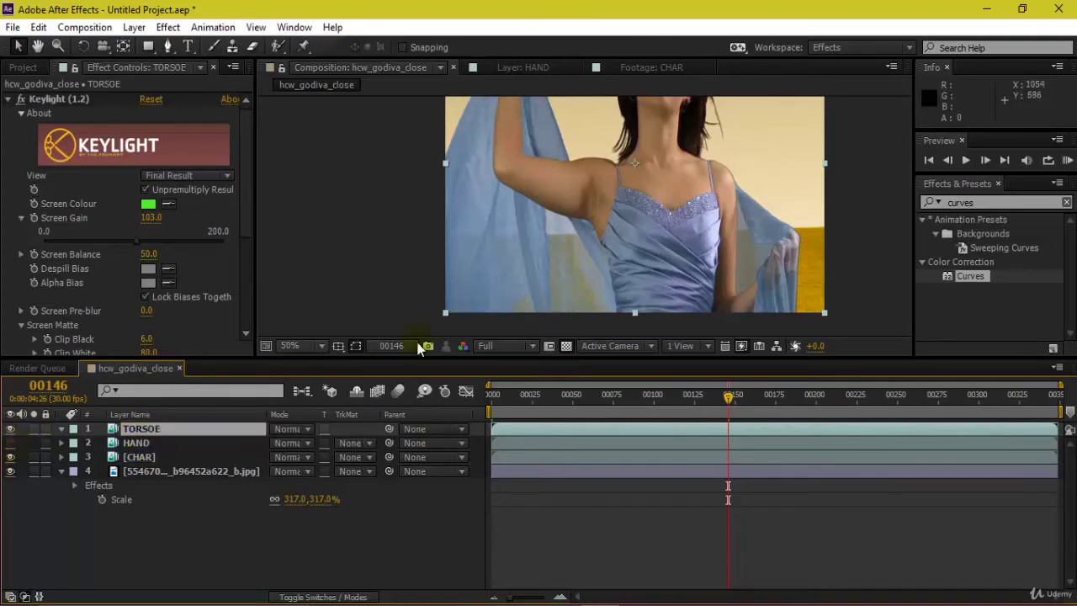
- Examine the dress, skin and scarf colours at frame 65 in an enlarged composition view, keeping HAND hidden
key("space")
left_click(598, 395)
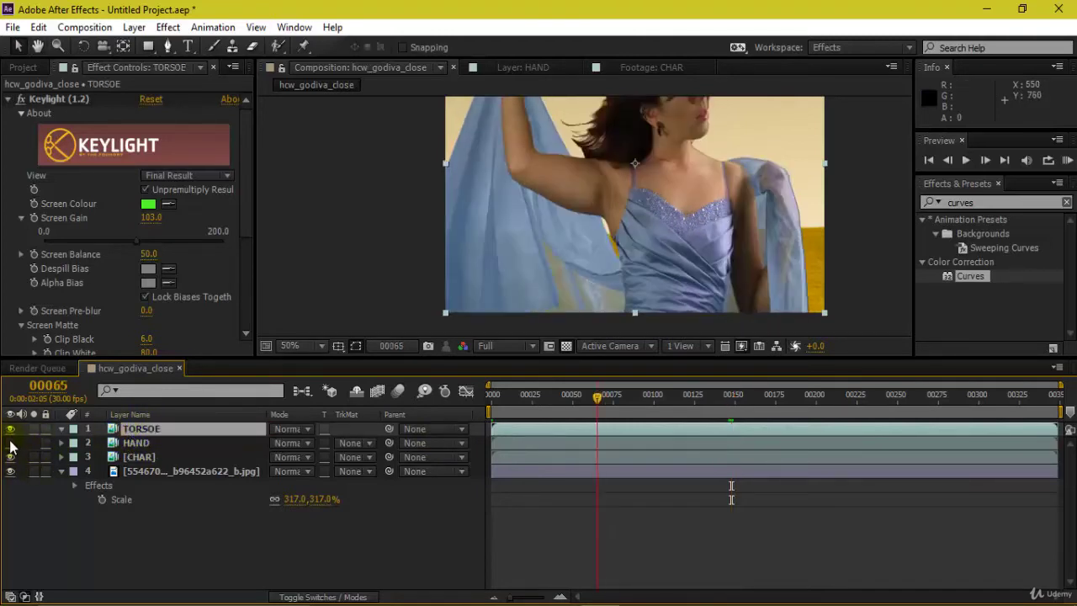
left_click(10, 442)
key("grave")
left_click_drag(662, 277, 652, 258)
scroll(653, 257, "up", 1)
scroll(652, 254, "up", 1)
left_click_drag(467, 461, 139, 432)
scroll(140, 437, "down", 1)
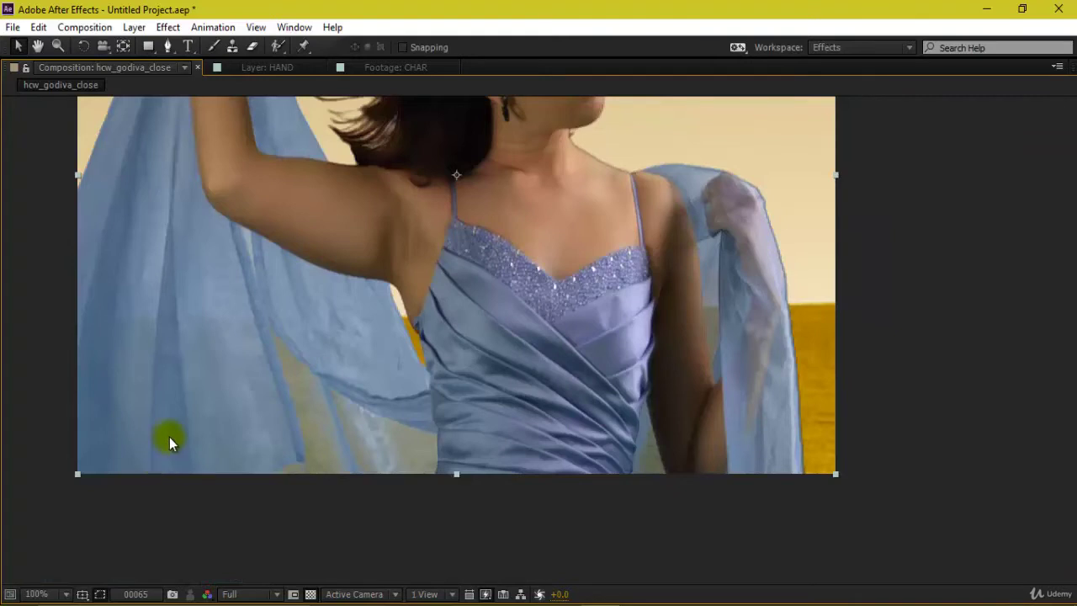
- Launch Microsoft Paint with the mspaint command
key("super+r")
type("'mspa")
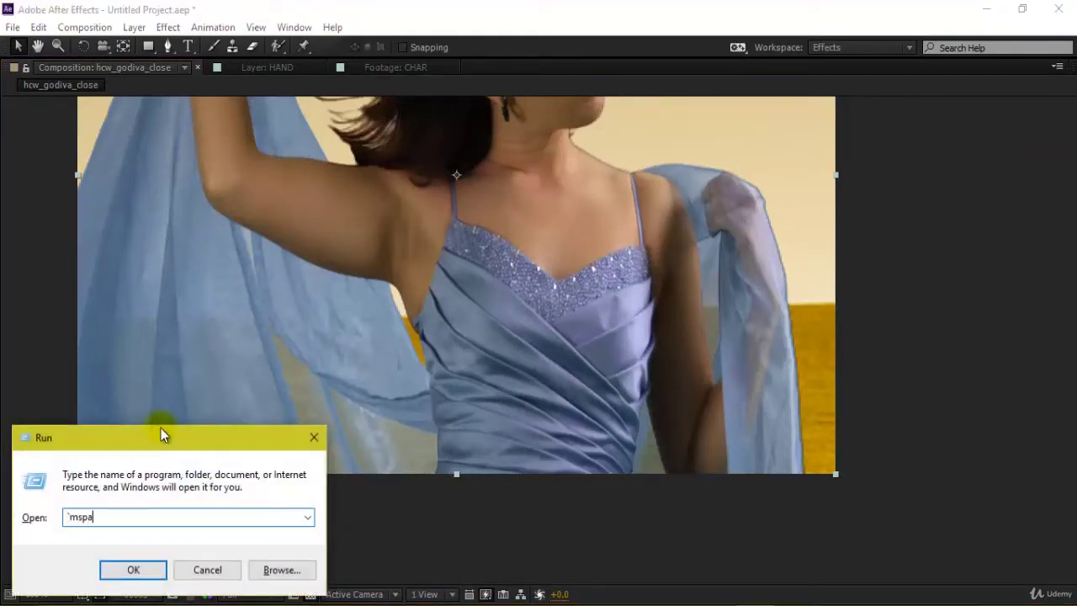
key("ctrl+a")
type("mspaint")
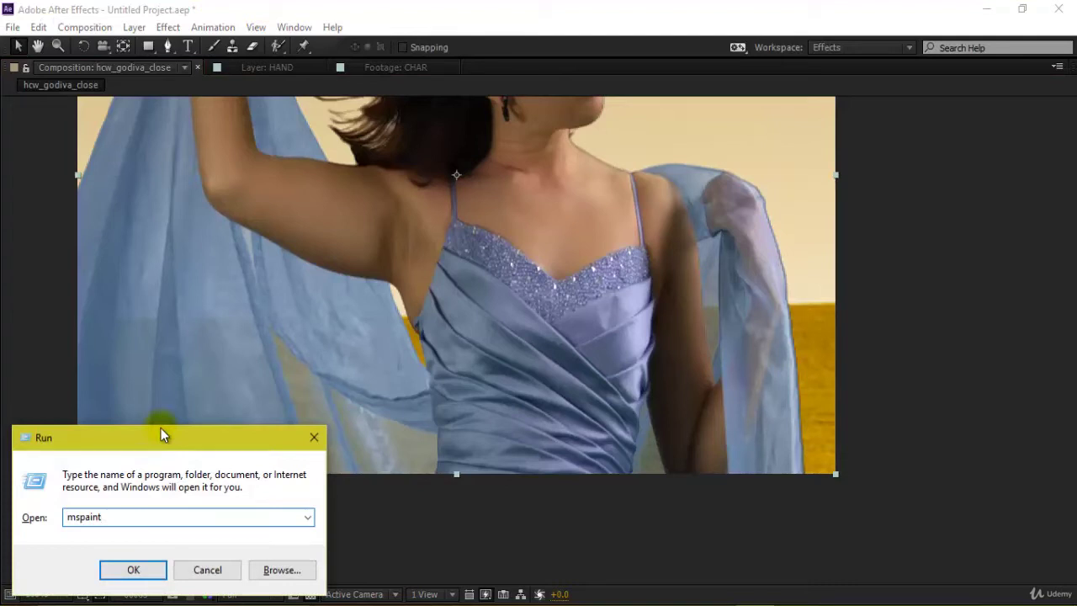
key("Return")
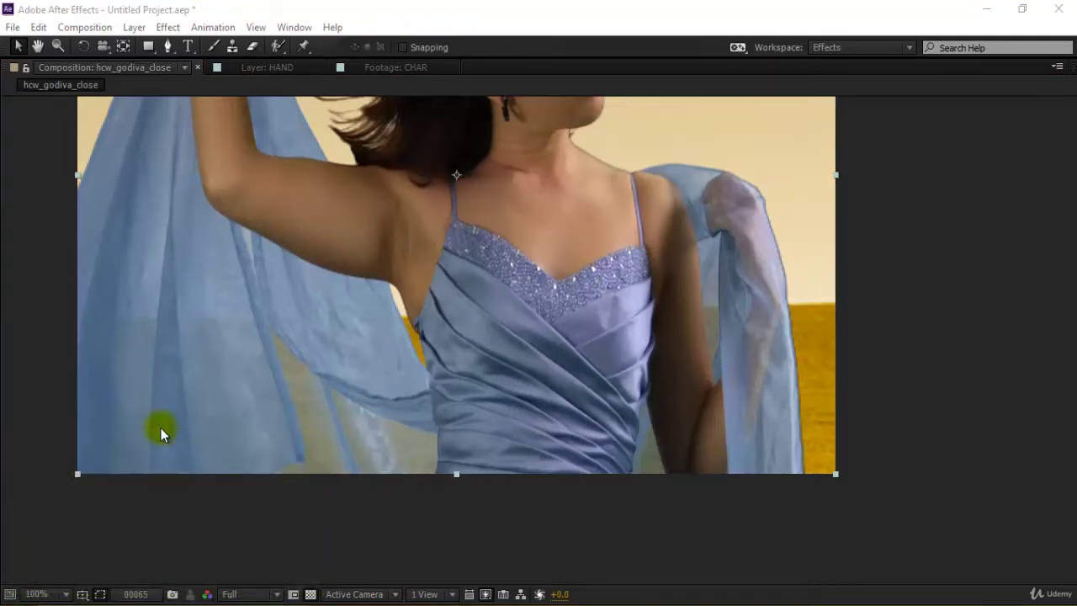
- Paste the captured After Effects screenshot into a maximized Paint window
left_click(838, 214)
left_click_drag(619, 154, 645, 205)
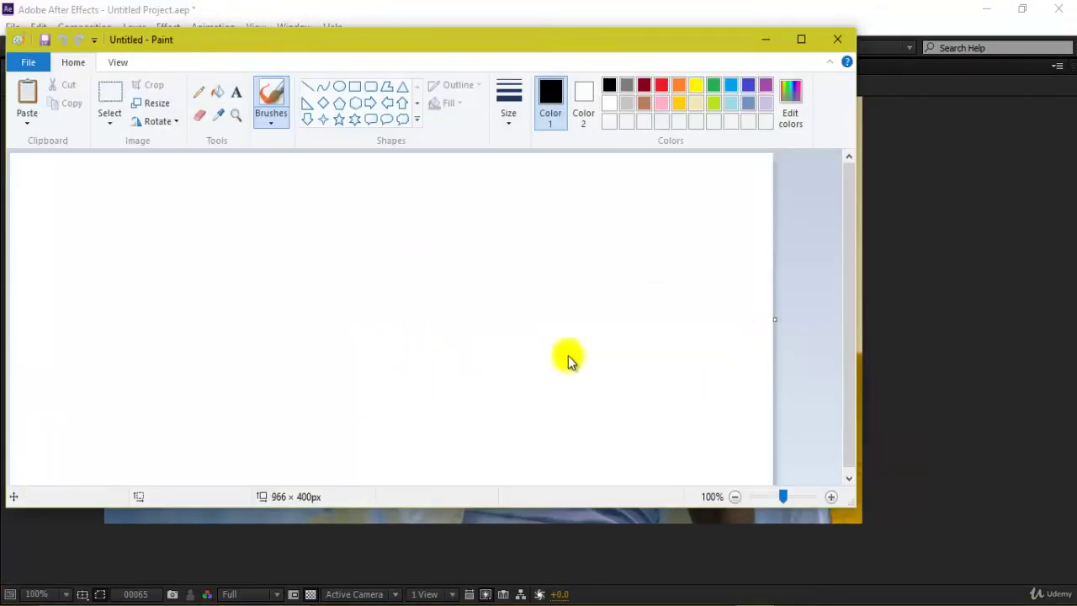
left_click(804, 39)
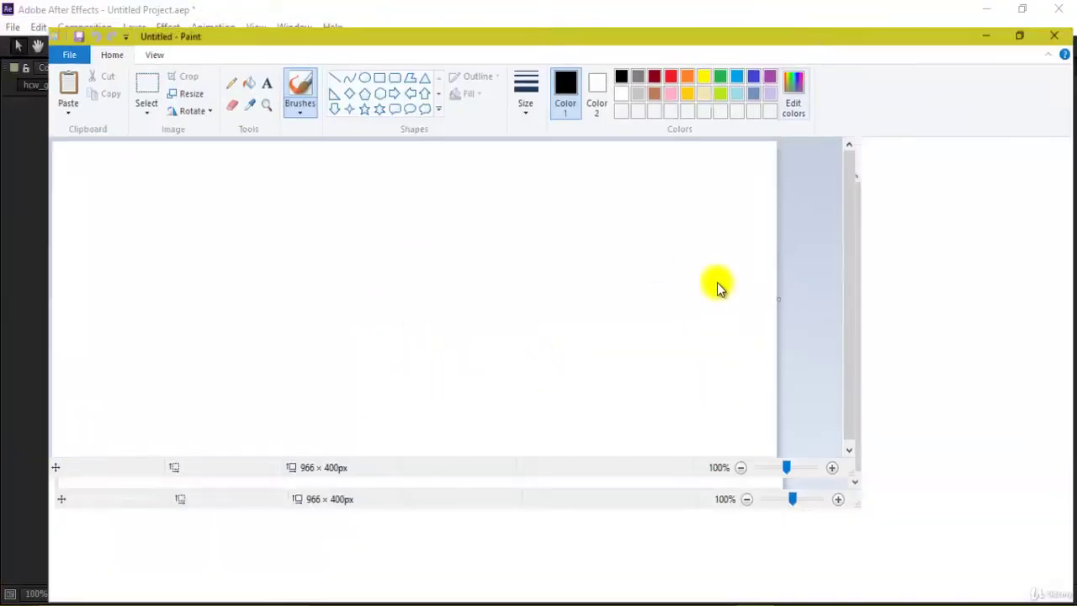
key("ctrl+v")
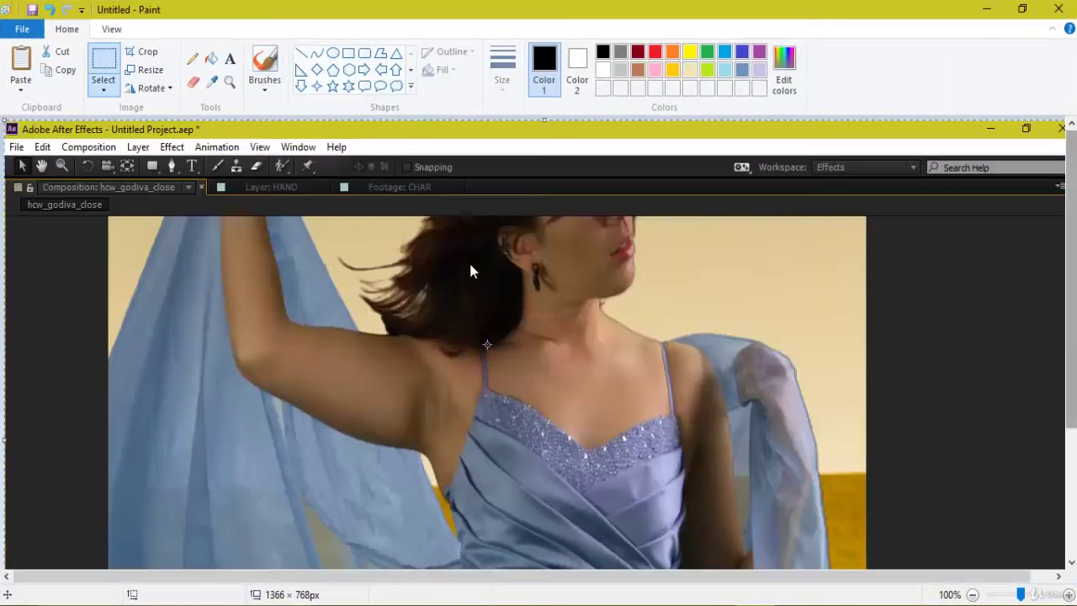
scroll(469, 272, "down", 3)
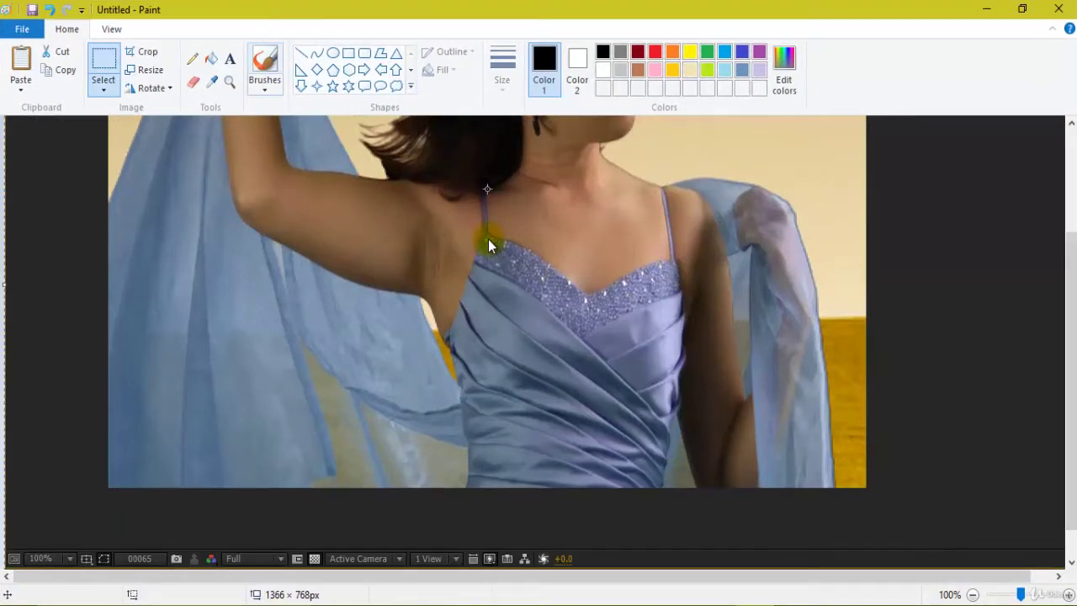
- Circle the lower part of the dress in the pasted screenshot with the thickest red brush
left_click(265, 64)
left_click(503, 70)
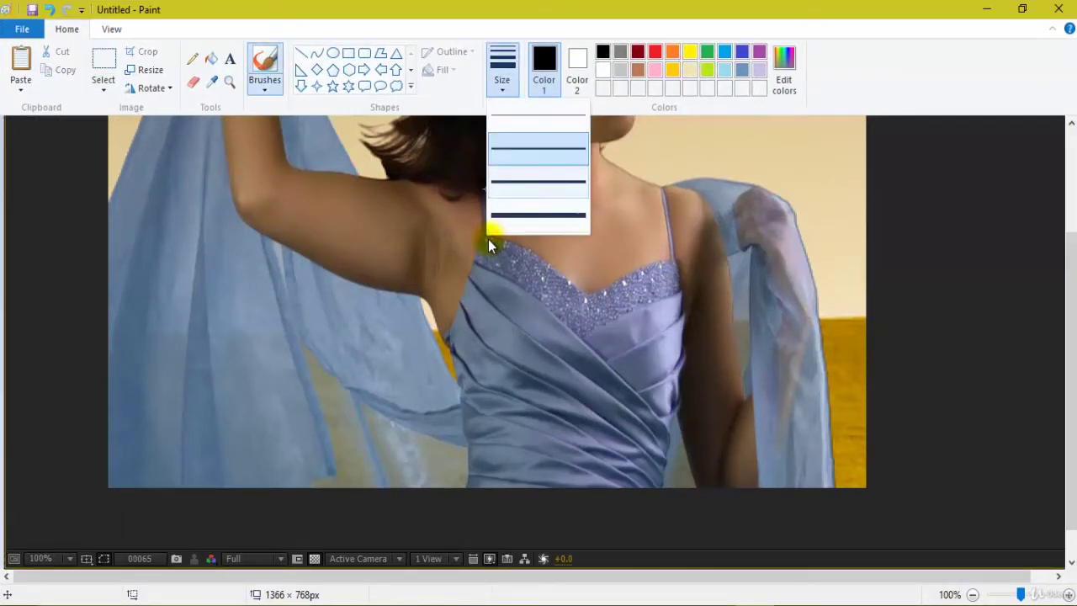
left_click(538, 215)
left_click(689, 52)
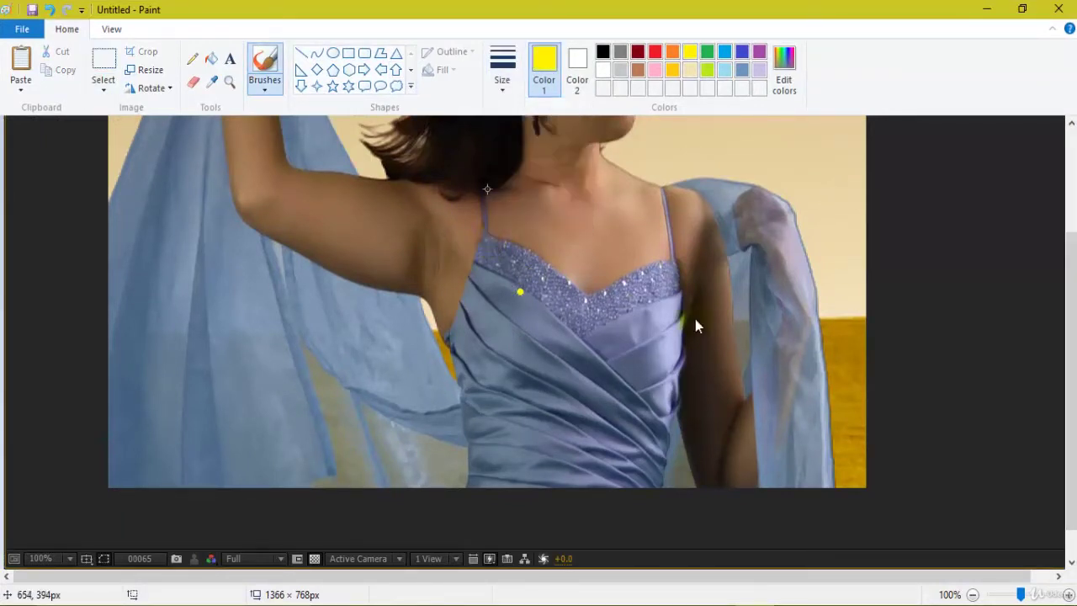
left_click_drag(494, 273, 458, 327)
key("ctrl+z")
left_click(724, 52)
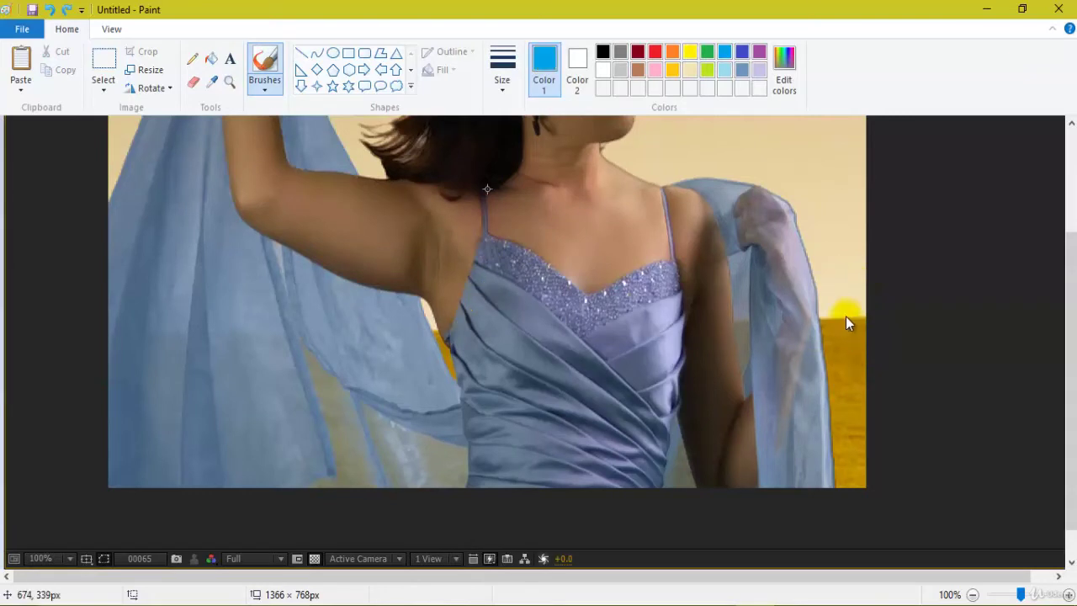
left_click(656, 52)
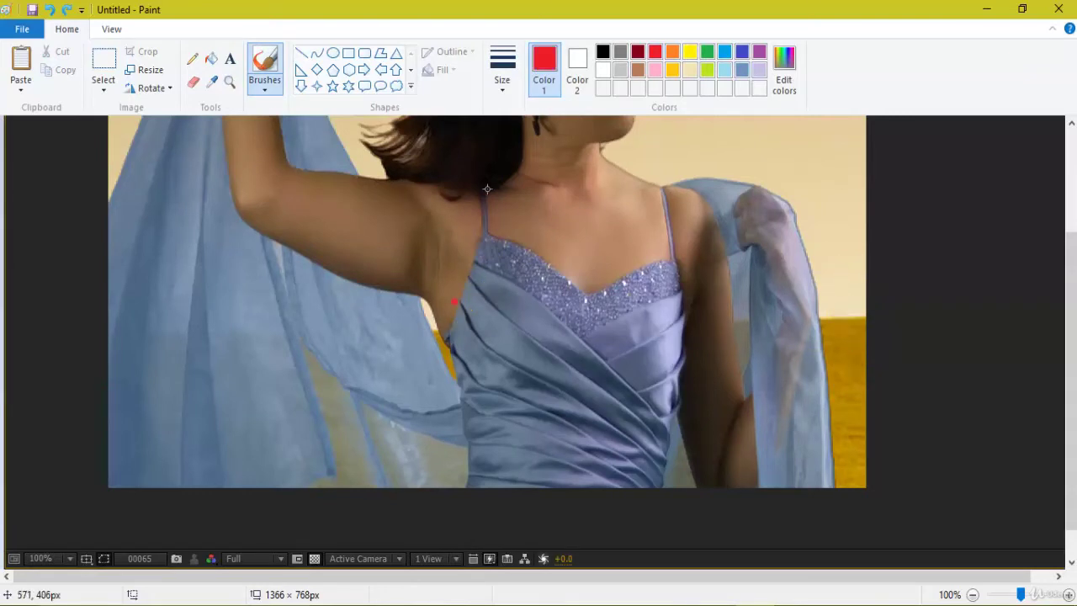
mouse_move(476, 280)
left_mouse_down()
mouse_move(444, 347)
mouse_move(467, 484)
mouse_move(493, 502)
mouse_move(570, 469)
mouse_move(586, 353)
mouse_move(555, 305)
mouse_move(520, 284)
mouse_move(467, 286)
left_mouse_up()
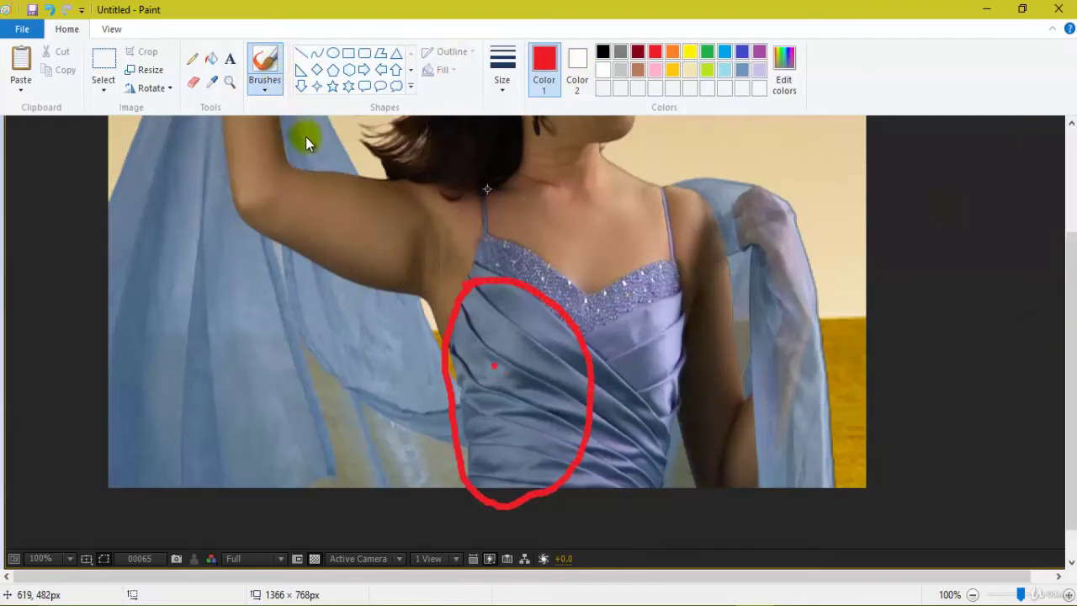
- Inspect the arm, scarf and circled dress in the screenshot, and switch back to the After Effects layout
scroll(495, 378, "up", 1)
scroll(543, 210, "down", 2)
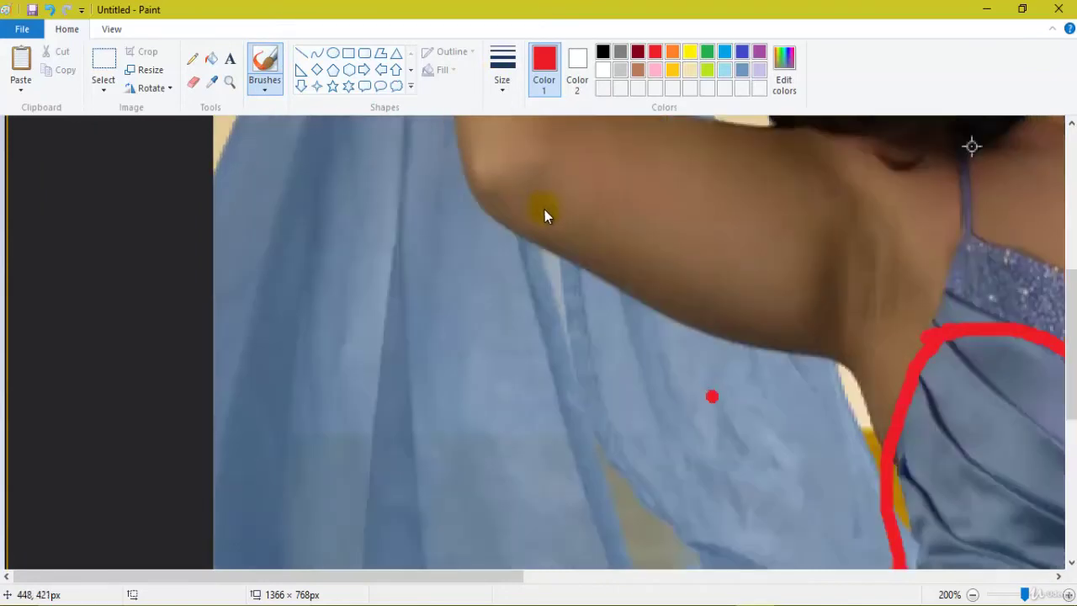
scroll(808, 353, "down", 1)
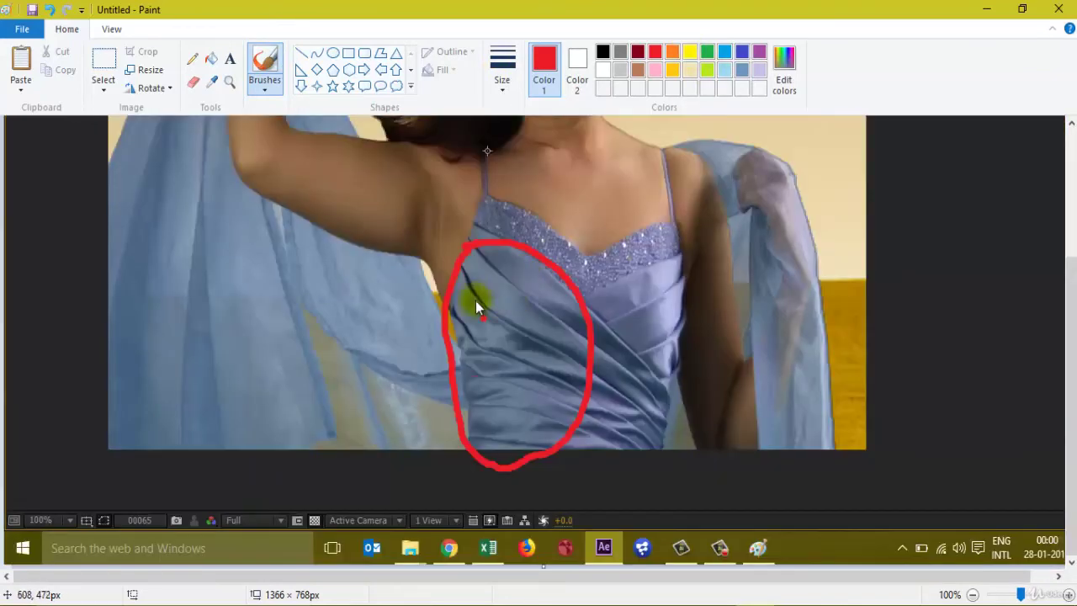
left_click(986, 8)
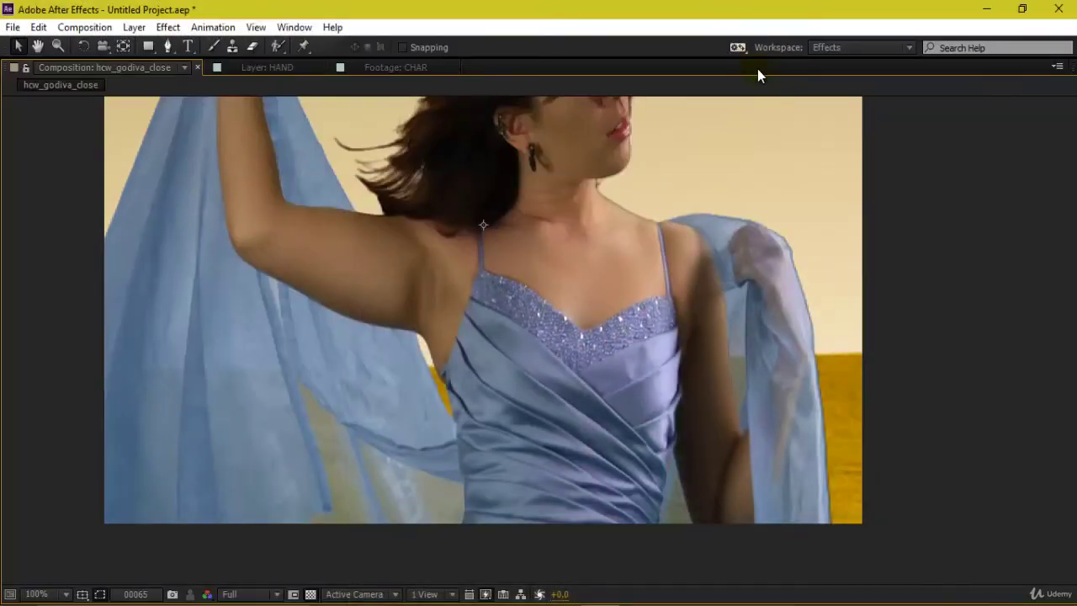
key("grave")
- Select the TORSOE layer and preview the composition briefly from frame 65 to check the dress
left_click(503, 443)
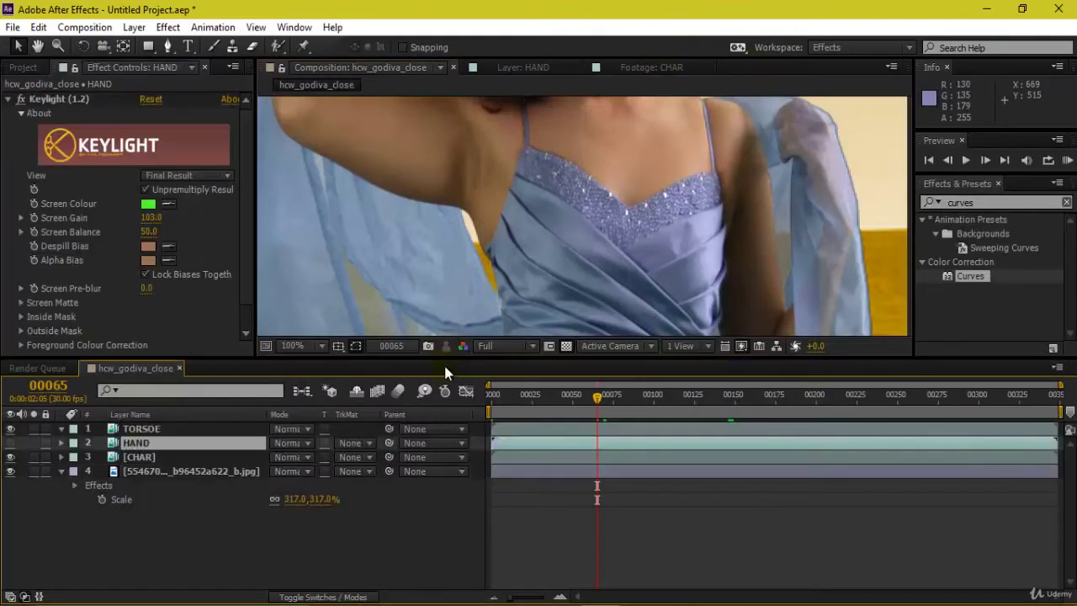
key("comma")
left_click_drag(586, 291, 604, 250)
left_click(476, 291)
key("space")
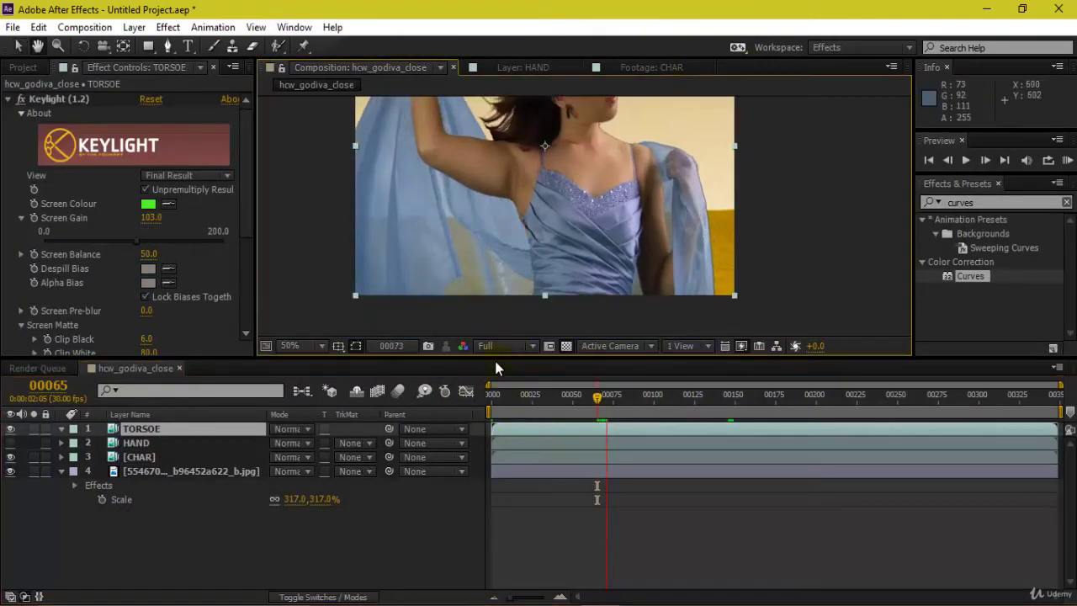
key("space")
- Examine the dress, arms and scarf at frame 23 in an enlarged composition view
left_click_drag(492, 388, 528, 387)
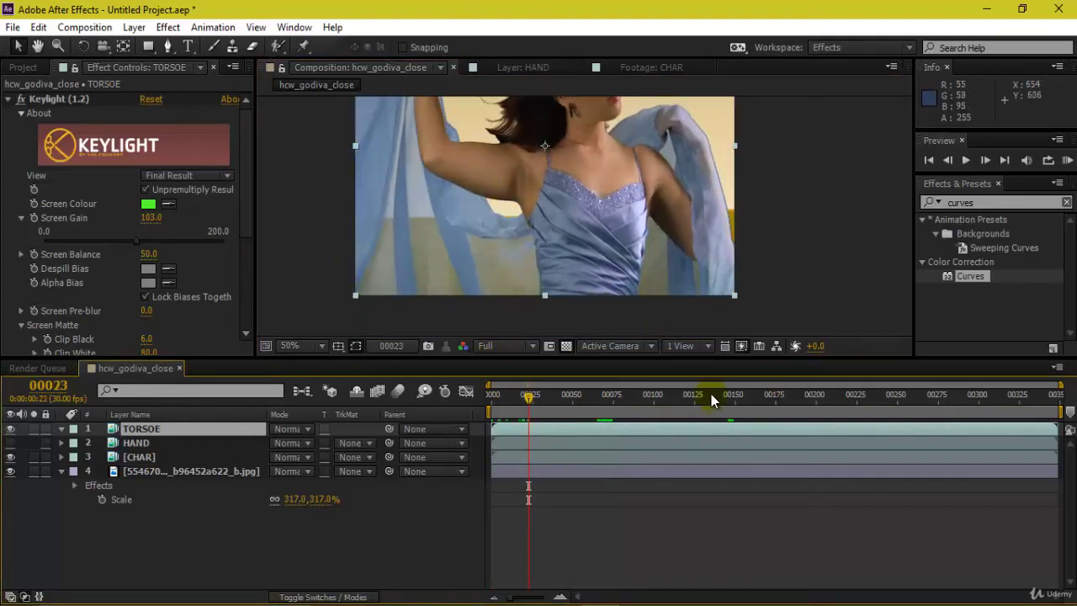
key("grave")
key("period")
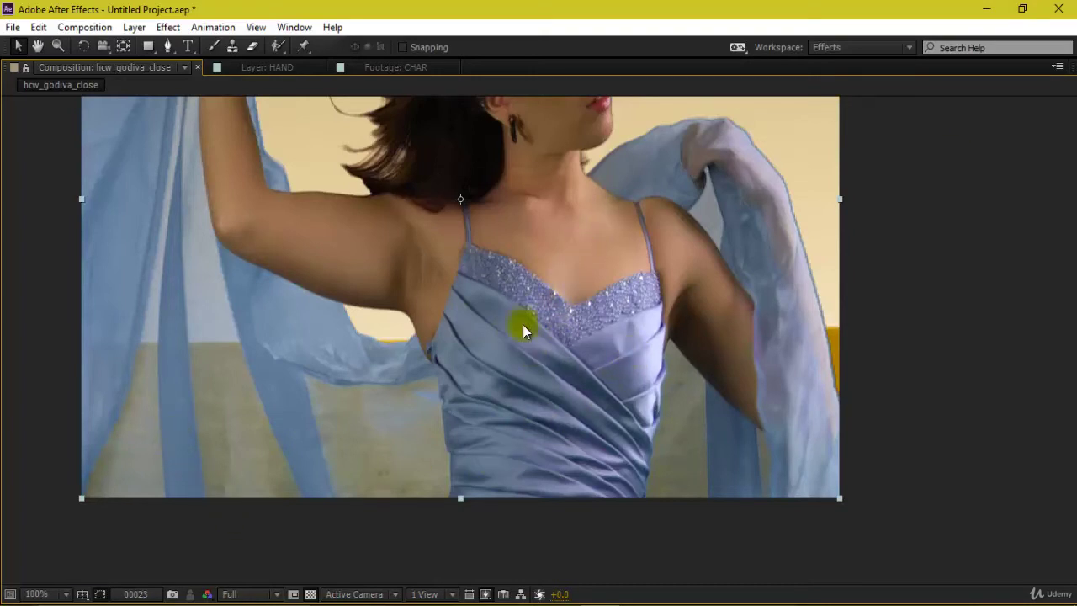
left_click_drag(131, 322, 137, 408)
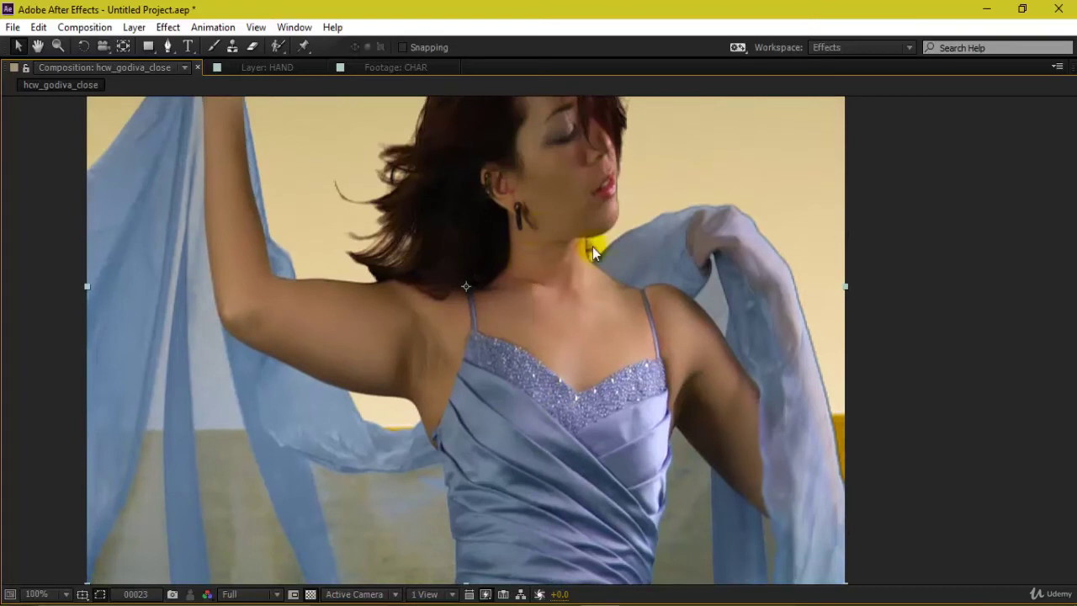
key("grave")
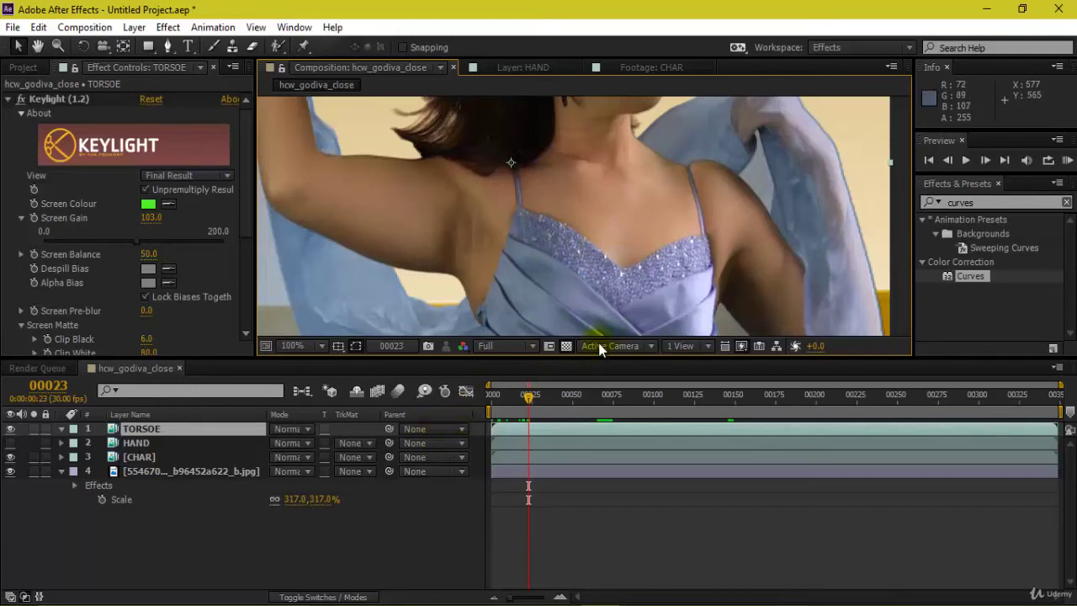
- At frame 0, start a mask on TORSOE from the neckline's centre along the dress's right-hand side and beneath the frame's lower edge
key("Home")
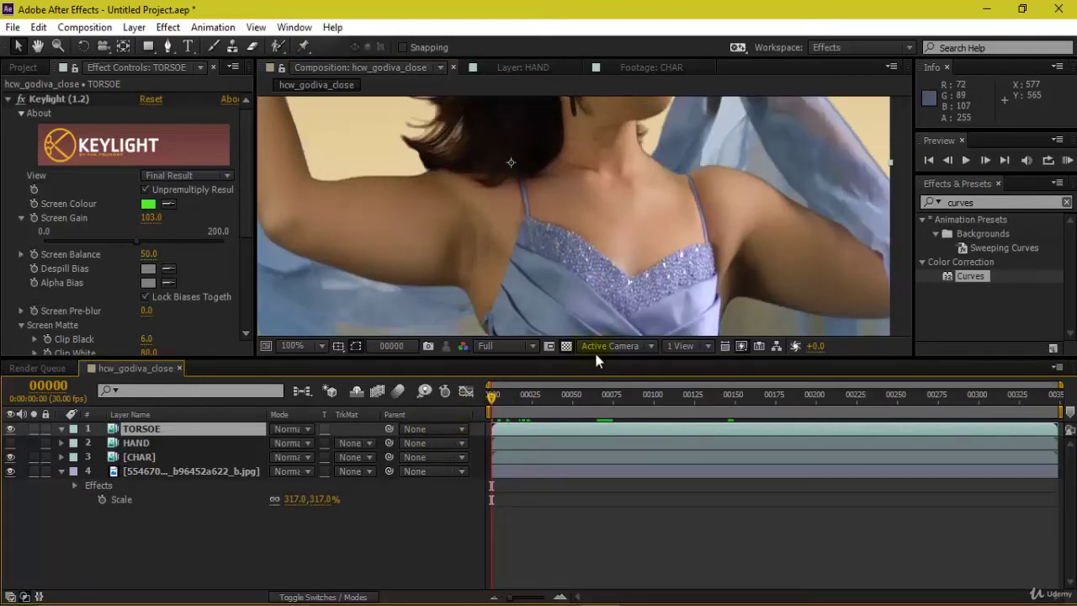
key("grave")
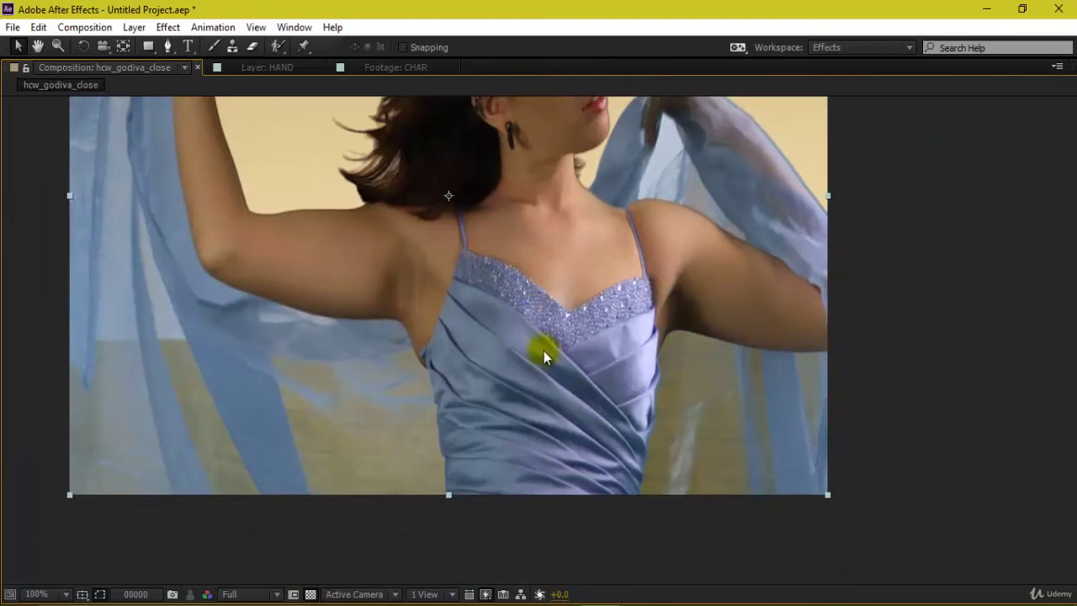
key("g")
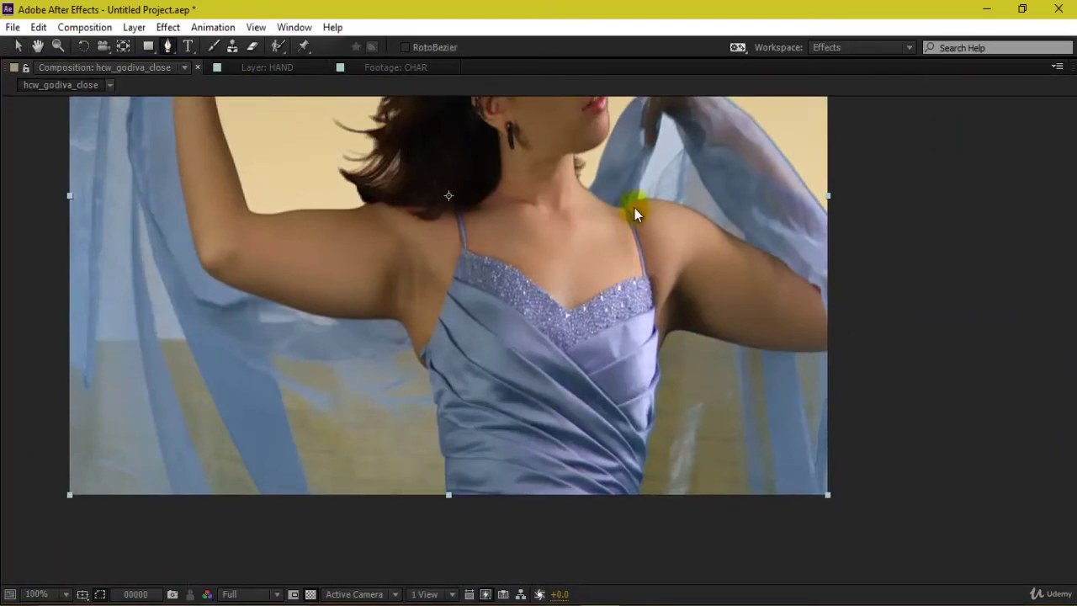
left_click(566, 318)
left_click_drag(644, 280, 657, 281)
left_click_drag(632, 507, 604, 556)
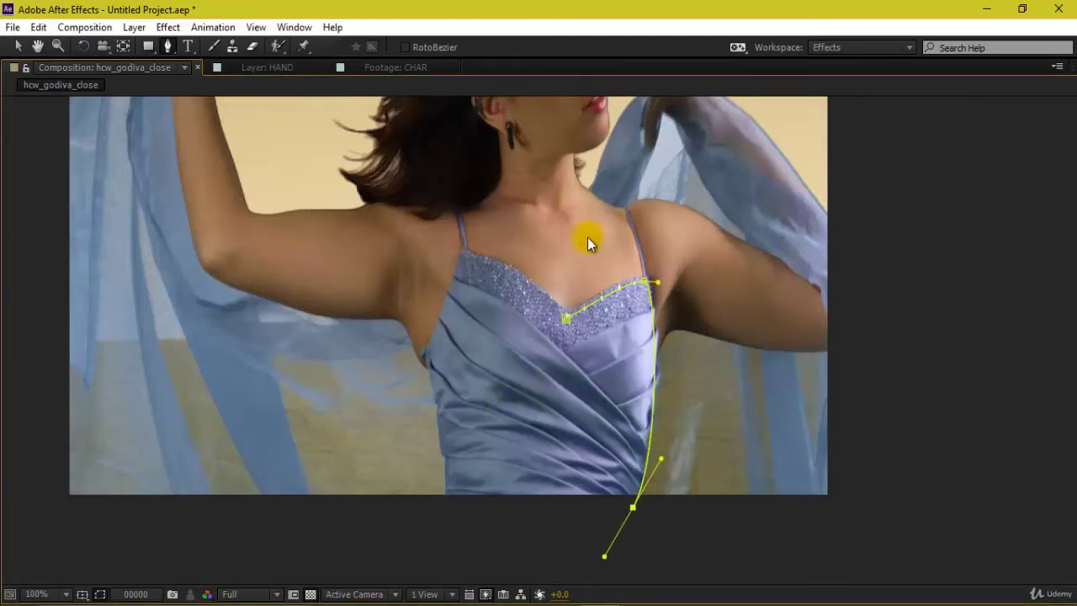
left_click(444, 516)
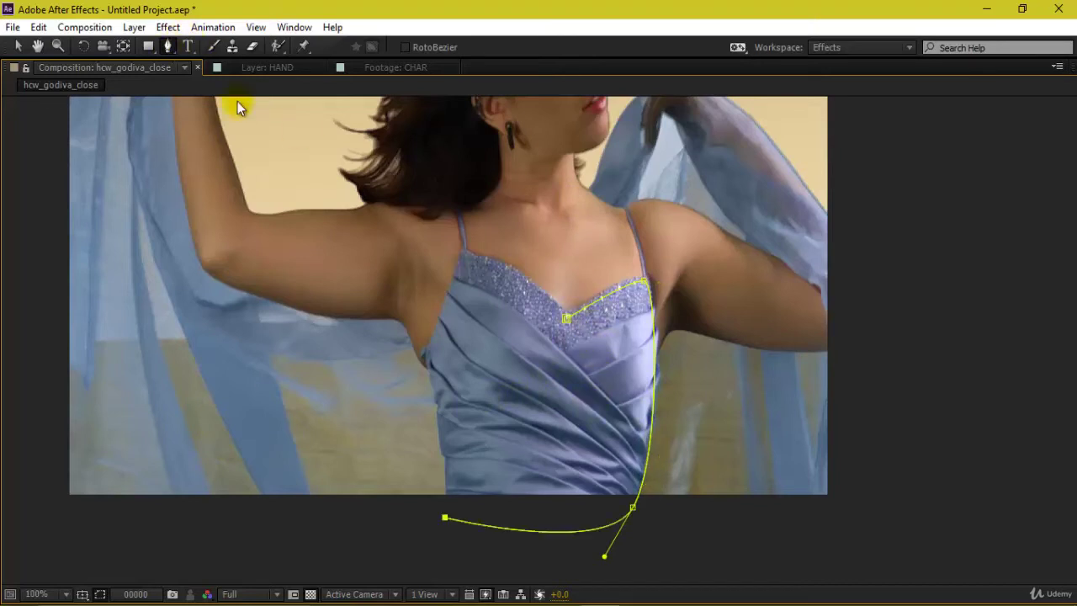
- Continue the mask up the dress's left-hand side to the strap and close it with a curve at the neckline's centre
left_click(446, 490)
left_click(445, 455)
left_click(437, 403)
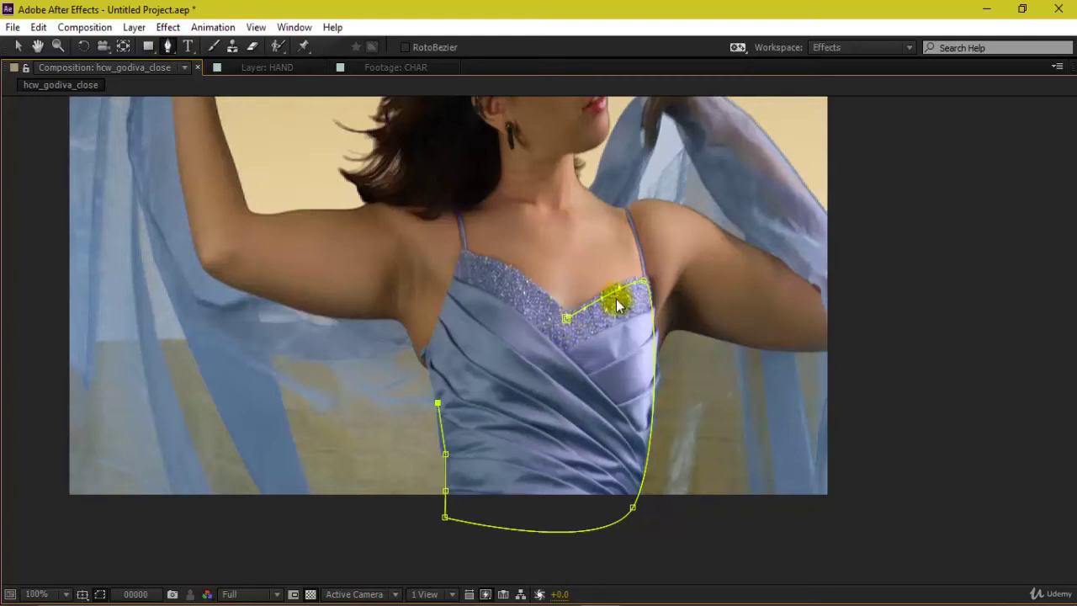
left_click(421, 360)
left_click(465, 247)
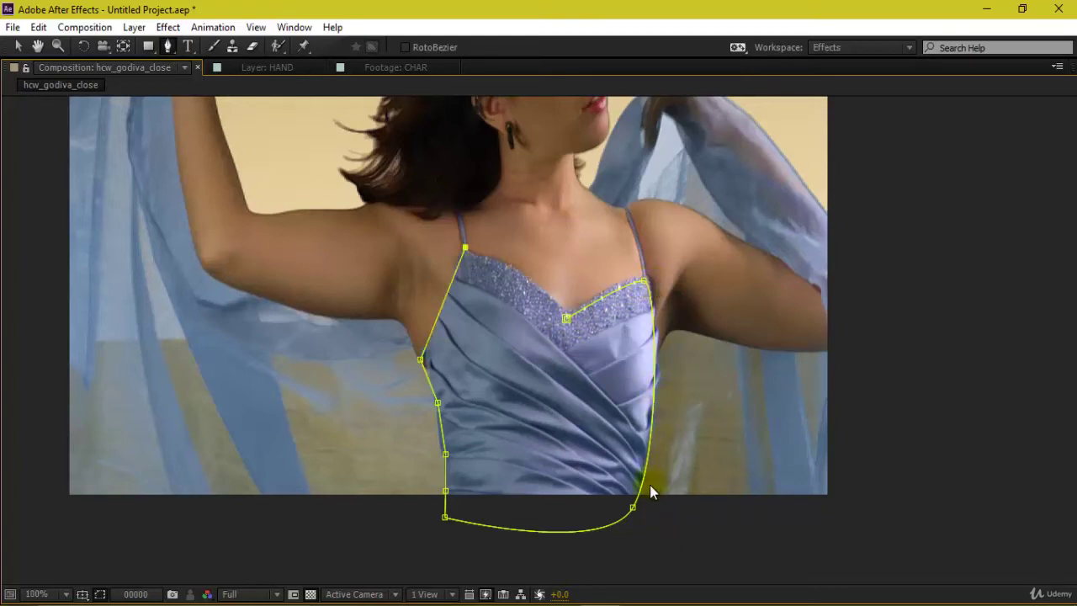
left_click(566, 318)
mouse_move(566, 318)
left_mouse_down()
mouse_move(577, 369)
mouse_move(586, 331)
left_mouse_up()
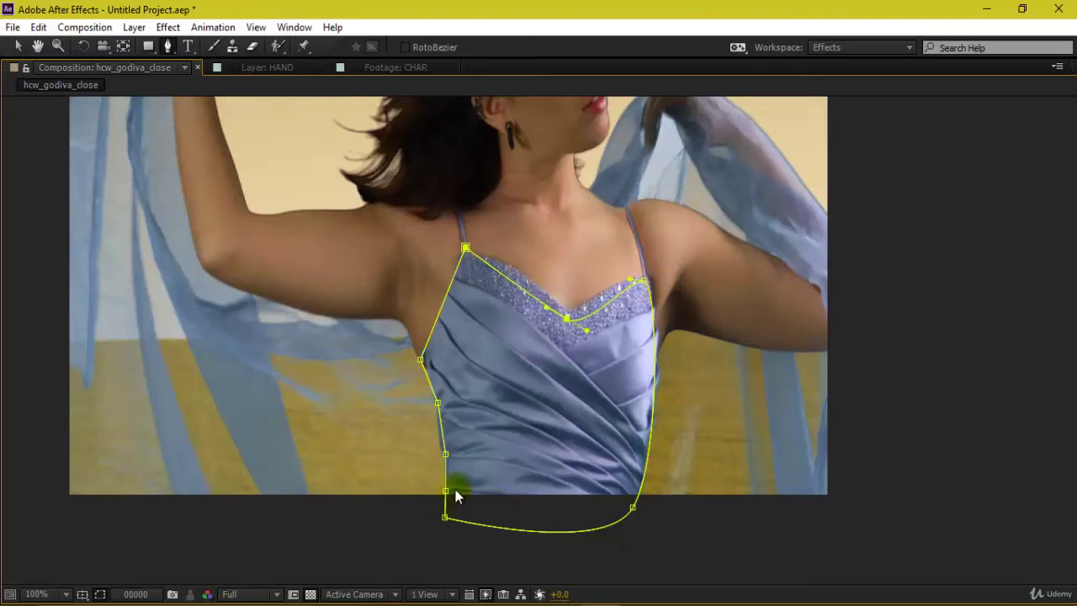
- Refine the mask along the sequined neckline with added vertices, and move the left-hand waist vertex outward to the dress edge
key("v")
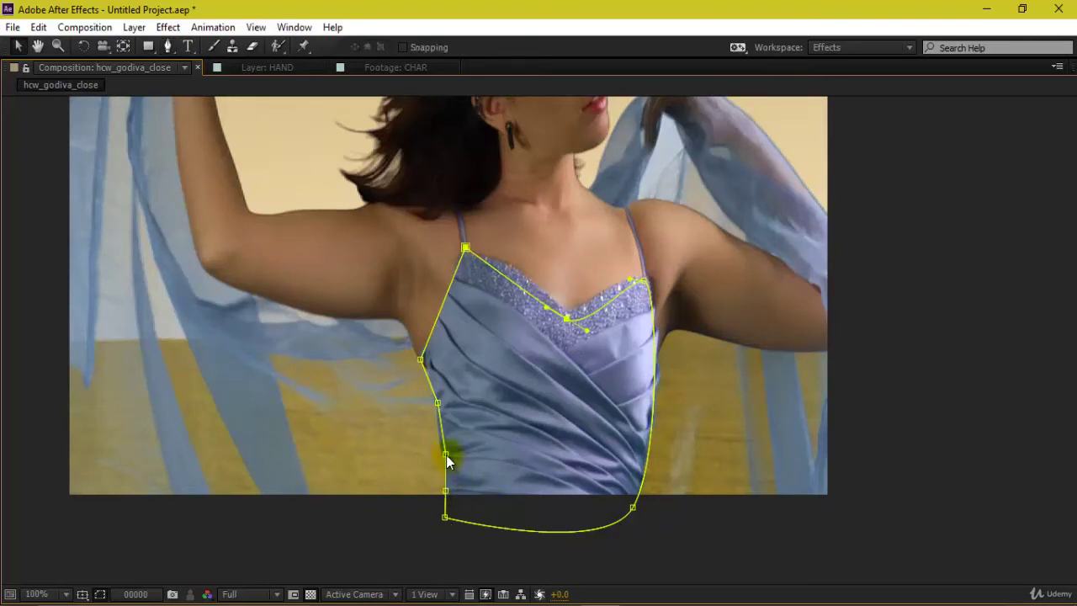
left_click_drag(586, 331, 570, 313)
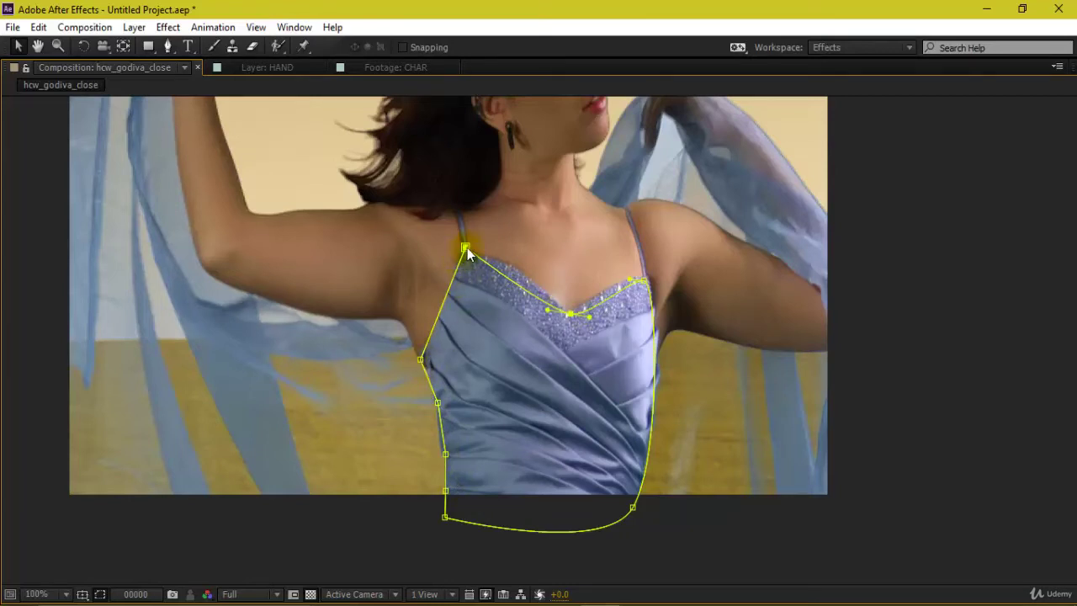
left_click(168, 47)
left_click(249, 82)
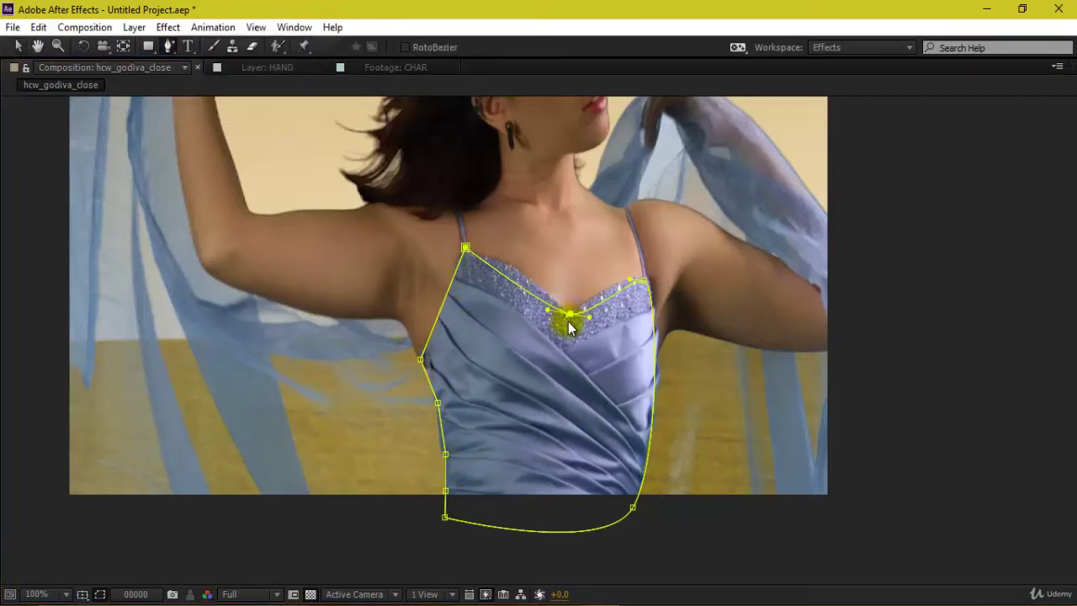
left_click(520, 286)
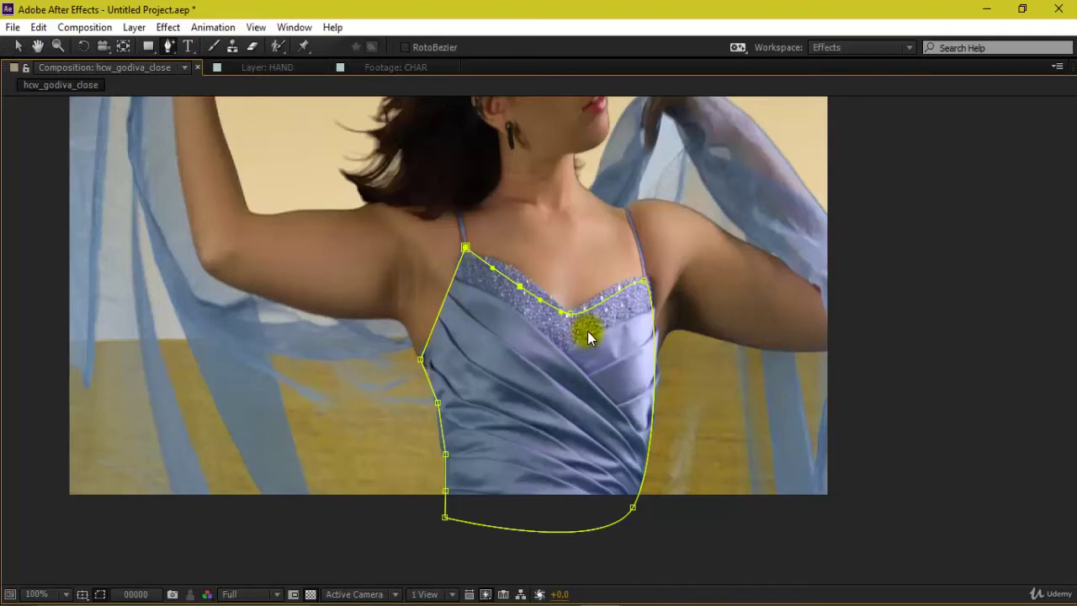
key("v")
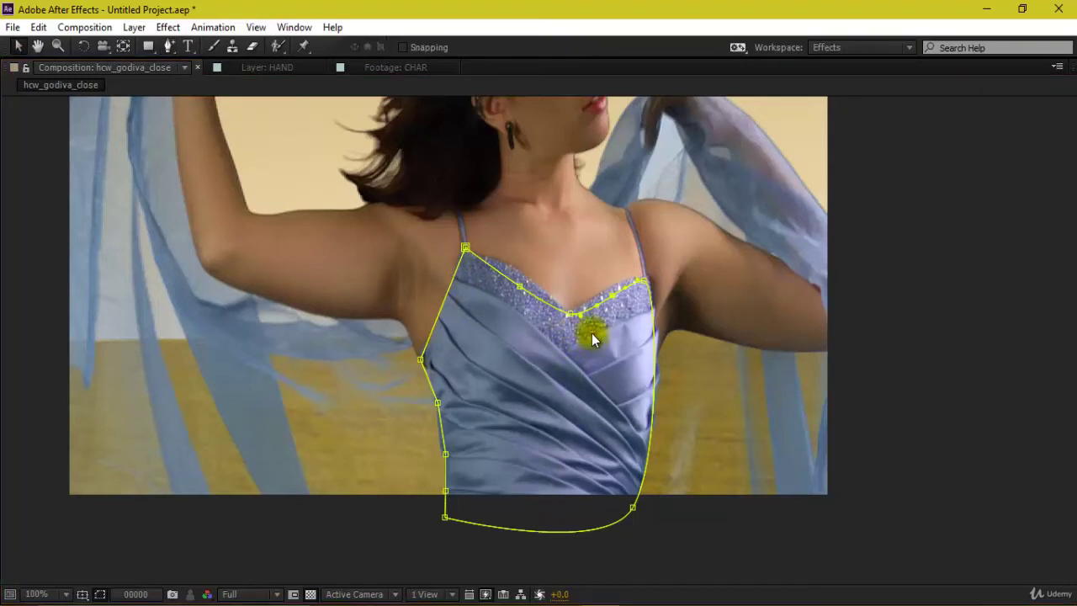
left_click_drag(520, 286, 522, 277)
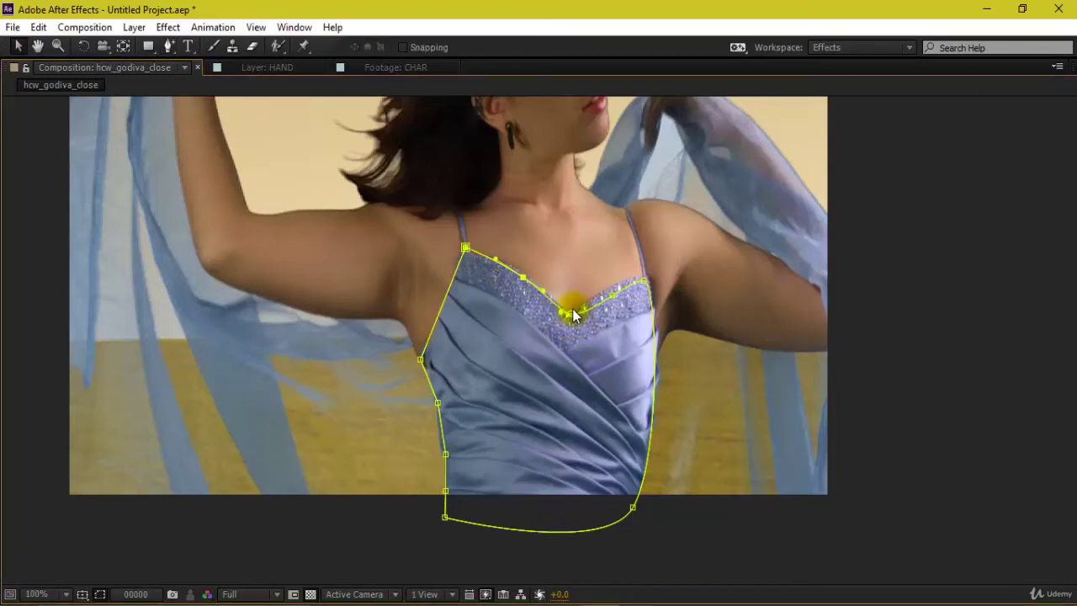
left_click_drag(612, 295, 647, 281)
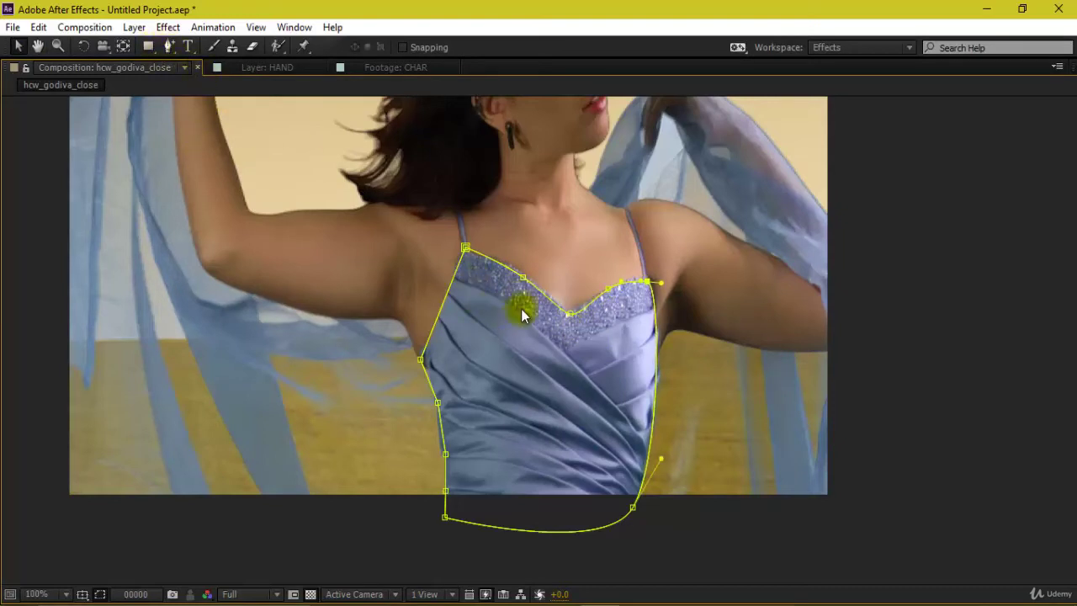
left_click_drag(445, 454, 441, 453)
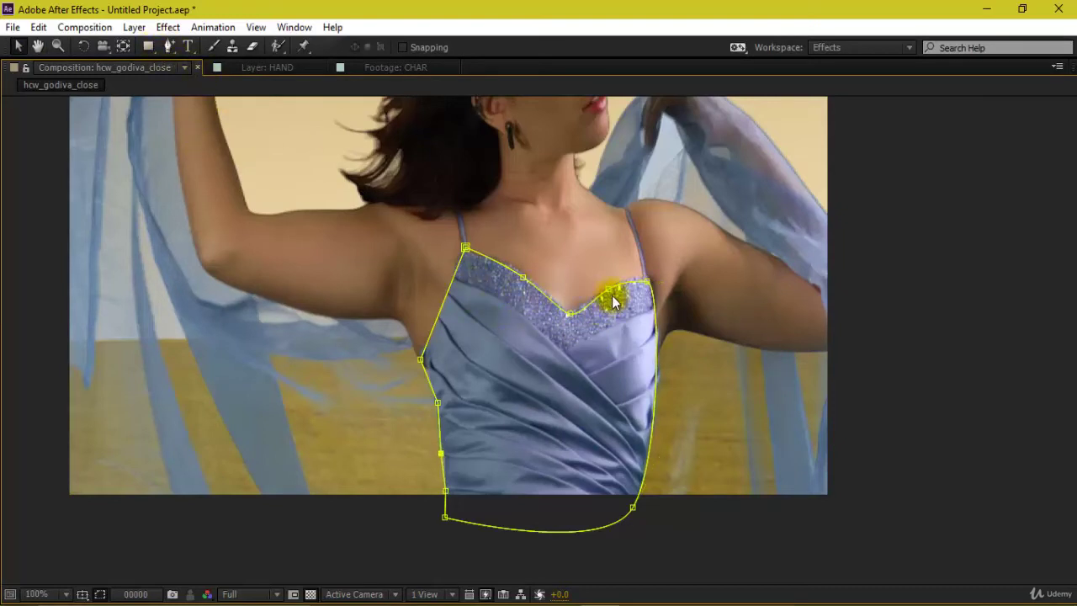
- Preview the mask against the moving dress, and set a Mask Path keyframe for Mask 1 at frame 0
left_click(38, 46)
key("Page_Down")
key("space")
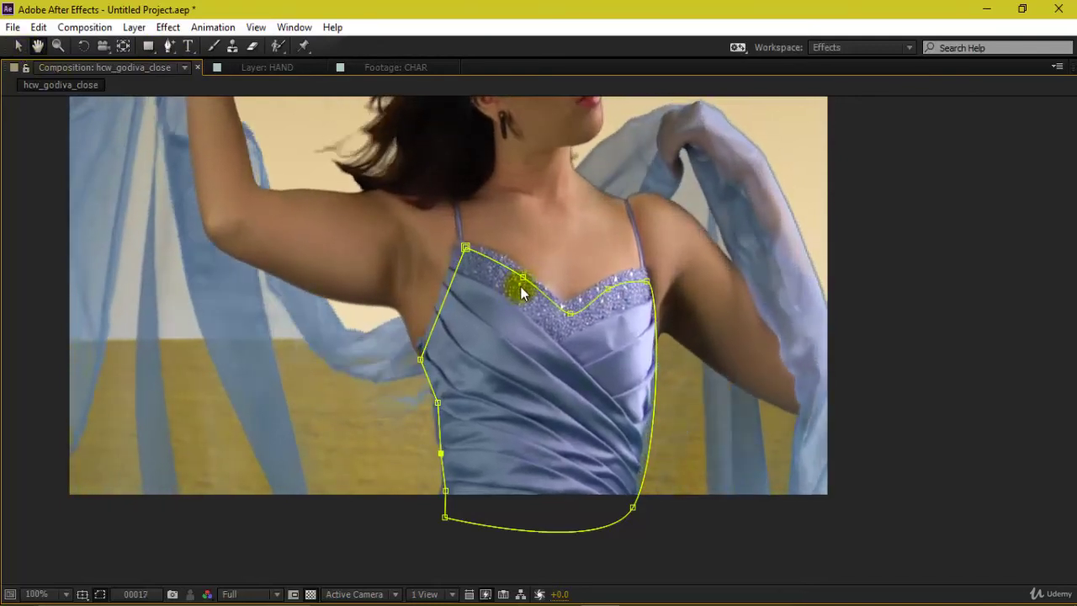
key("grave")
key("Page_Up")
key("Home")
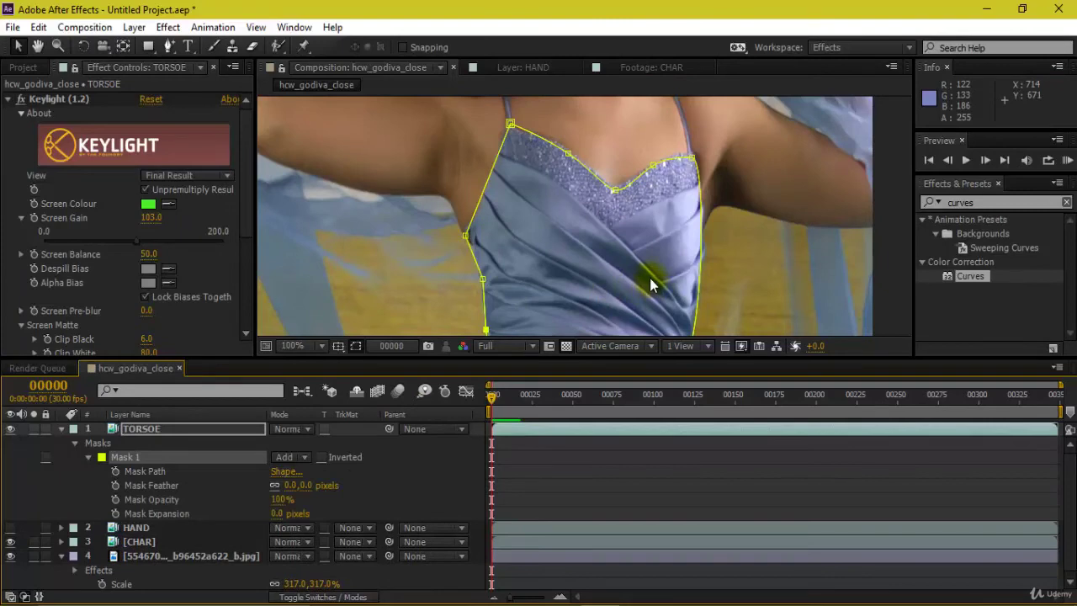
key("alt+shift+m")
- Play through the clip and go to frame 149 to compare the whole mask with the dress's position
key("space")
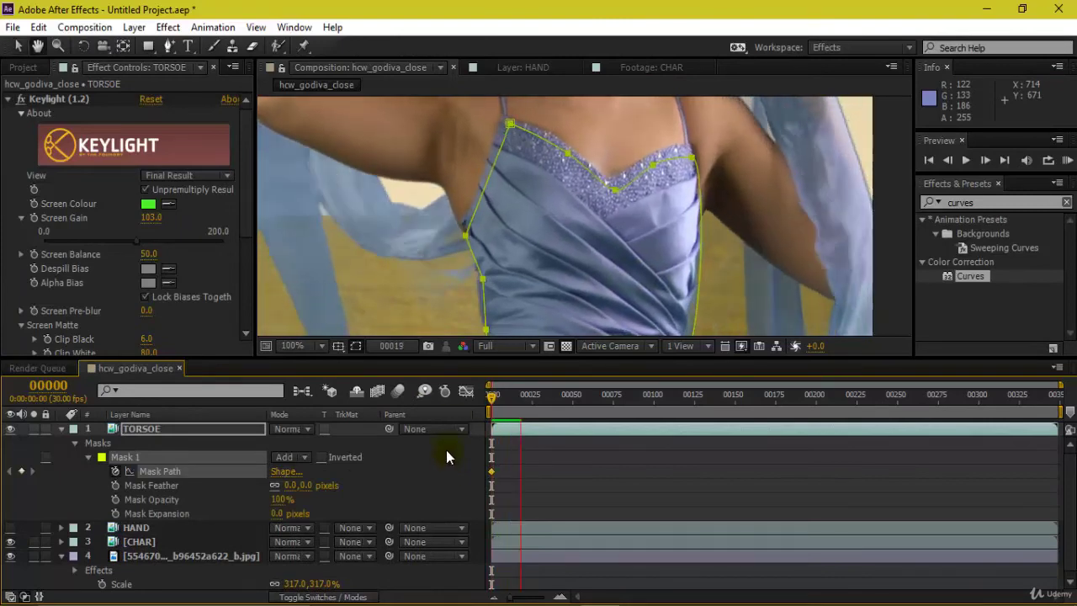
key("space")
left_click(659, 395)
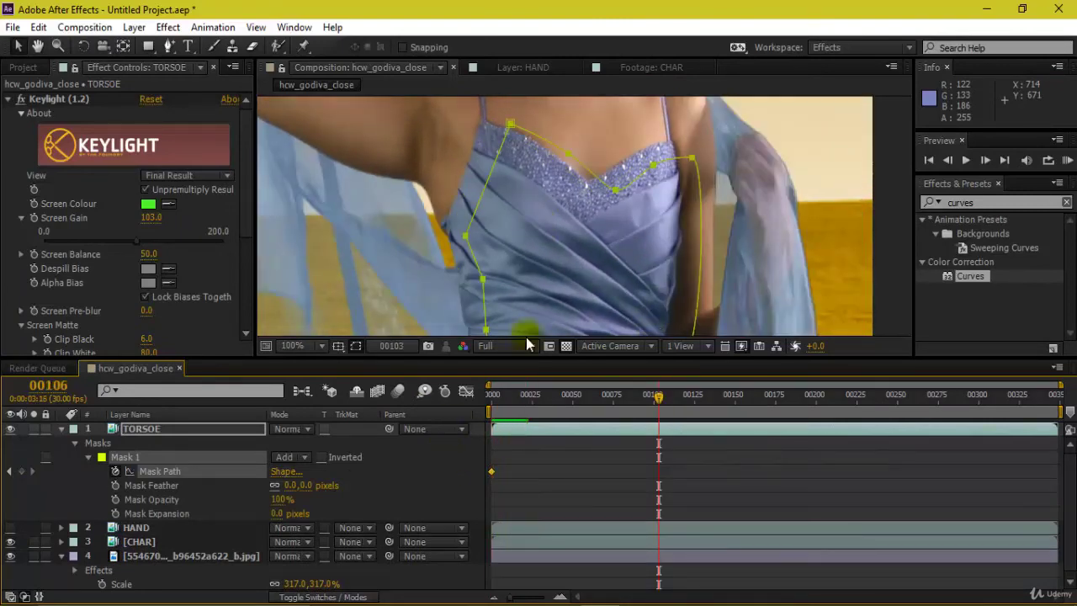
left_click_drag(659, 395, 734, 395)
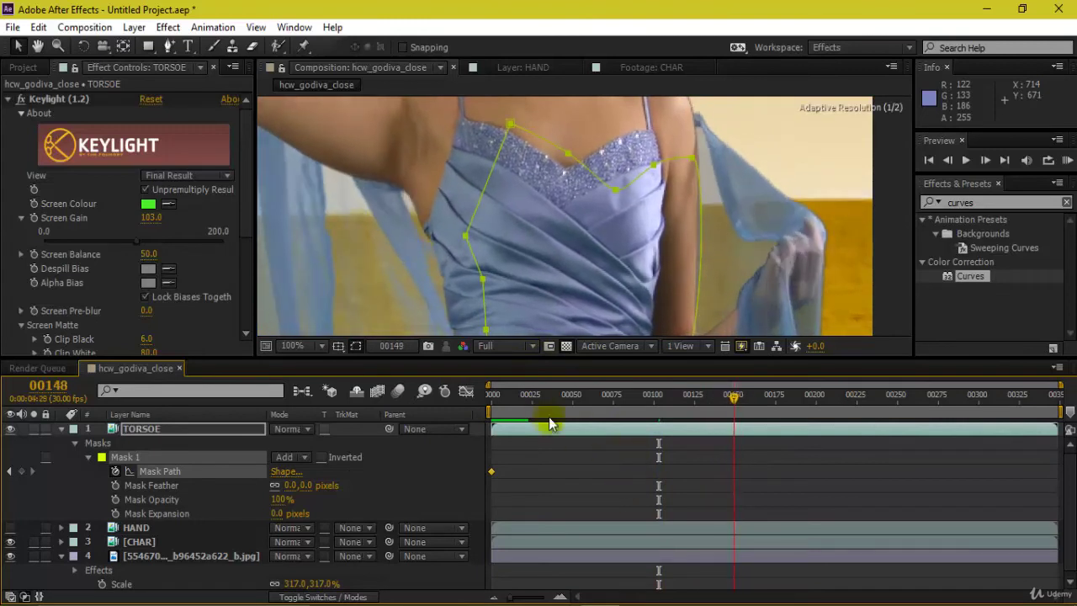
key("Page_Down")
key("Page_Down")
key("Page_Down")
key("Page_Up")
key("Page_Up")
key("comma")
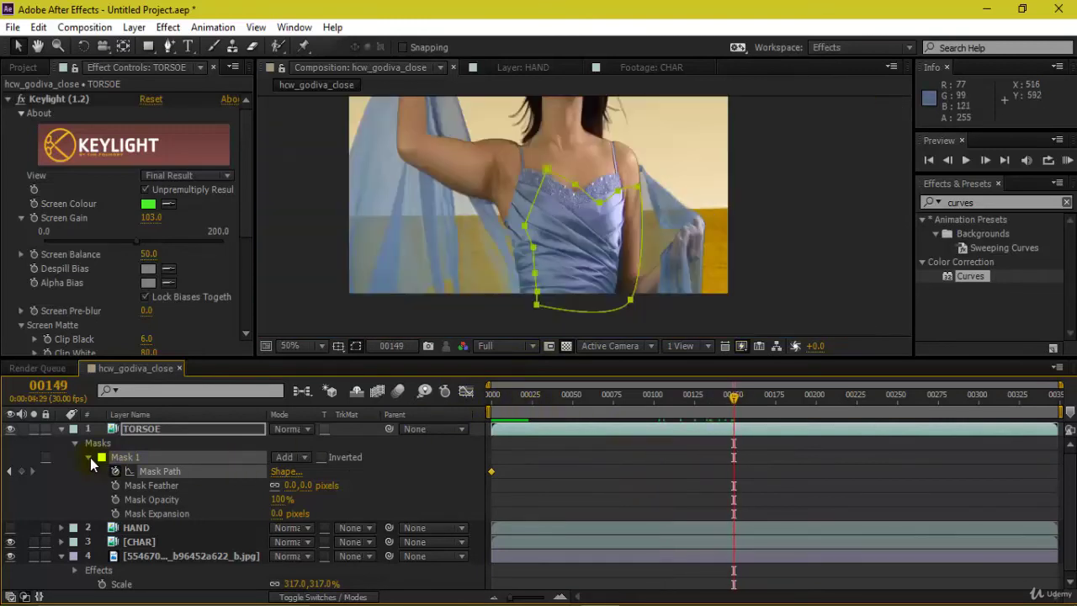
- Select all vertices of Mask 1 at frame 149 and move the whole mask onto the dress
left_click(495, 271)
left_click(600, 202)
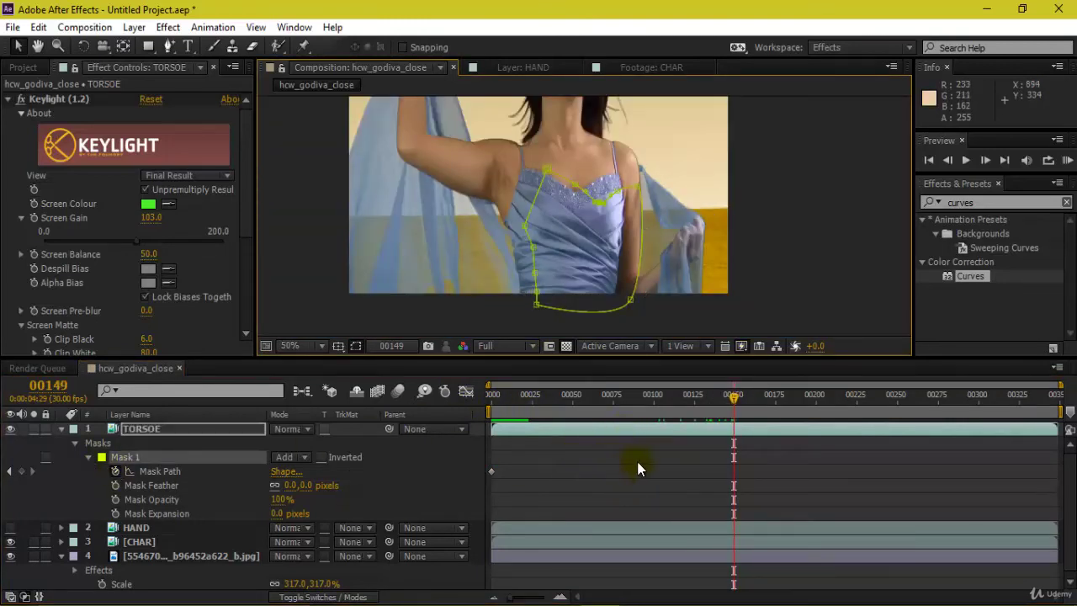
mouse_move(703, 130)
left_mouse_down()
mouse_move(500, 314)
mouse_move(453, 336)
left_mouse_up()
left_click_drag(537, 303, 518, 299)
key("grave")
scroll(734, 403, "up", 1)
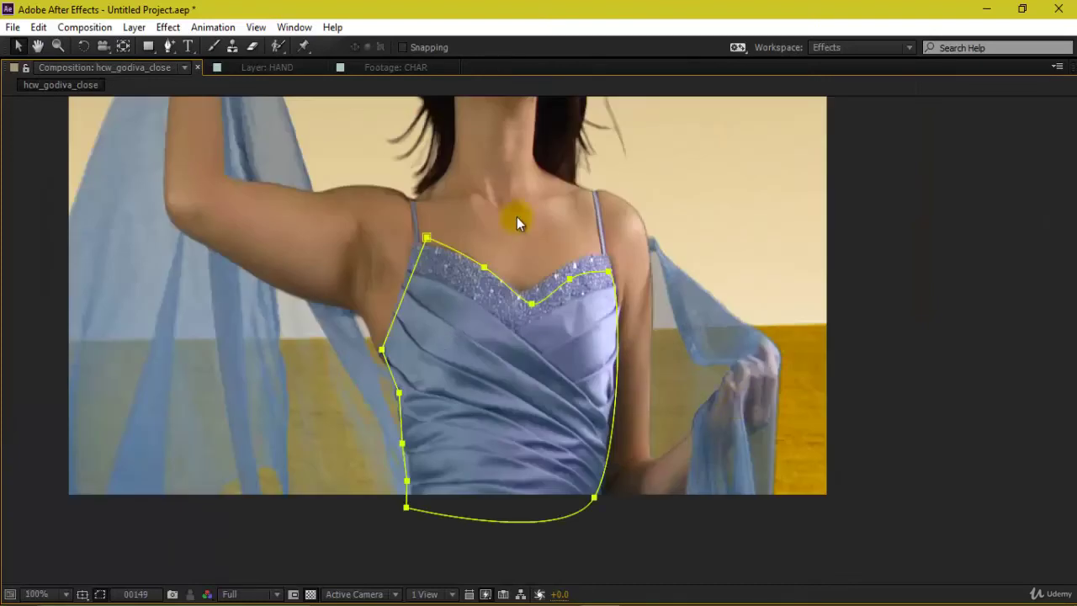
left_click_drag(583, 217, 571, 251)
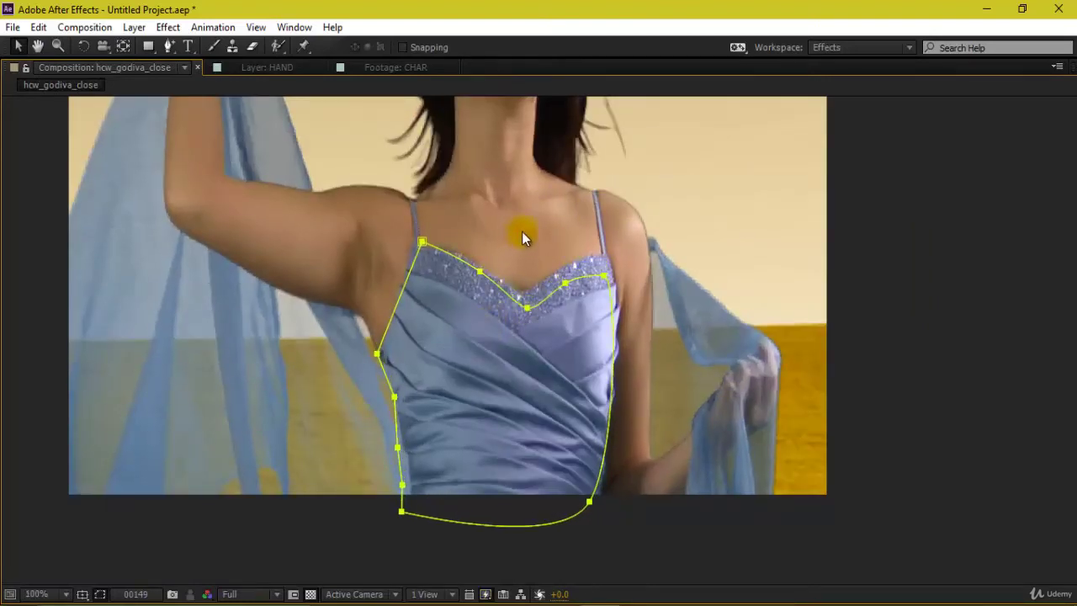
- Refit the mask at frame 149 to the neckline, the right-hand edge and the lower left-hand edge of the dress
left_click(523, 229)
left_click_drag(480, 271, 482, 268)
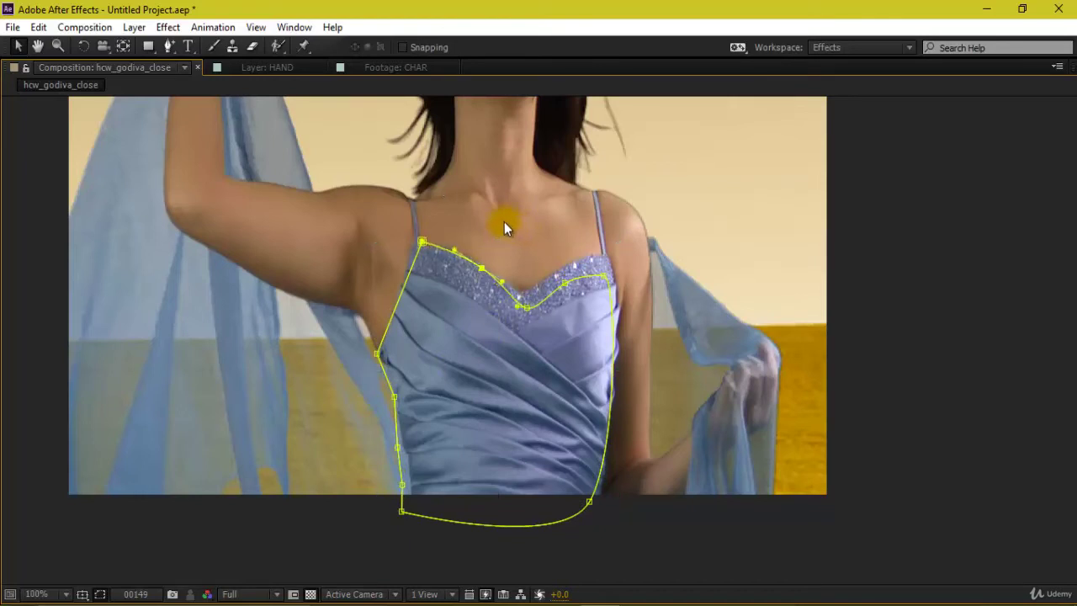
left_click_drag(527, 308, 609, 253)
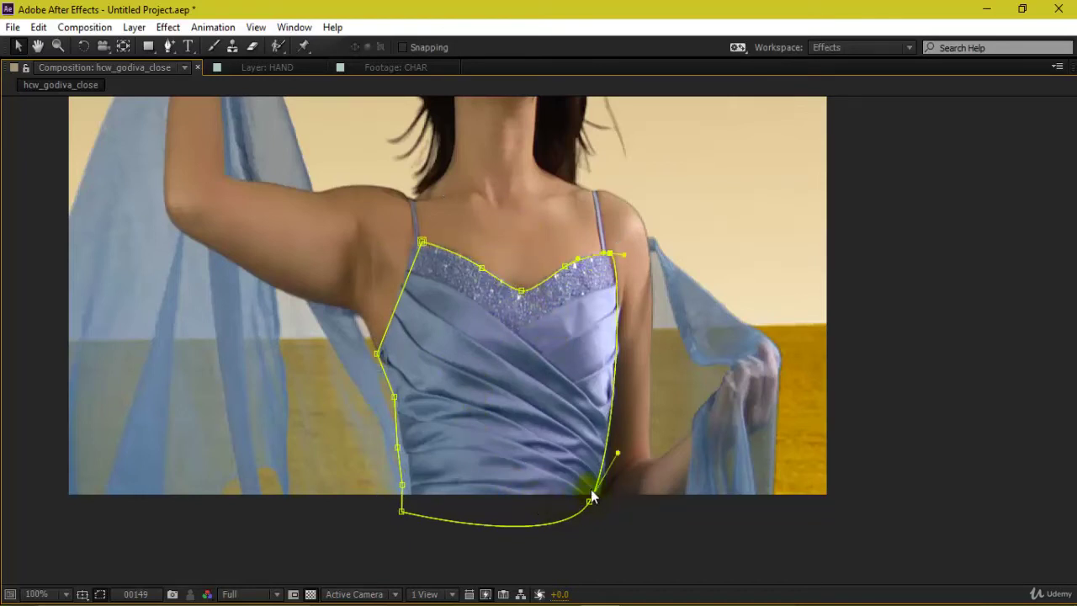
left_click_drag(617, 453, 610, 484)
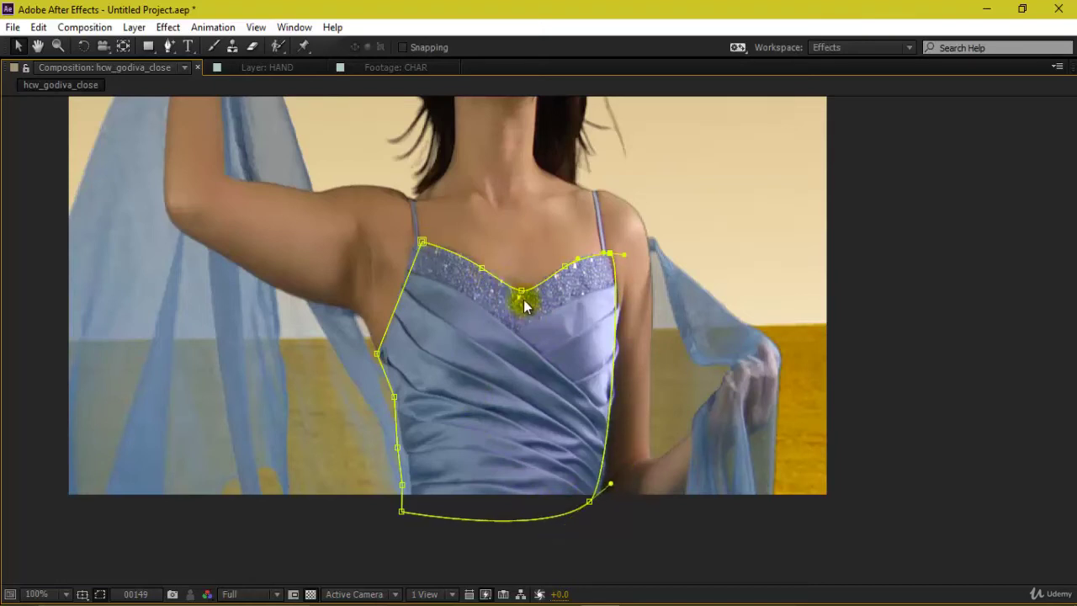
left_click_drag(380, 434, 443, 548)
left_click_drag(402, 485, 409, 485)
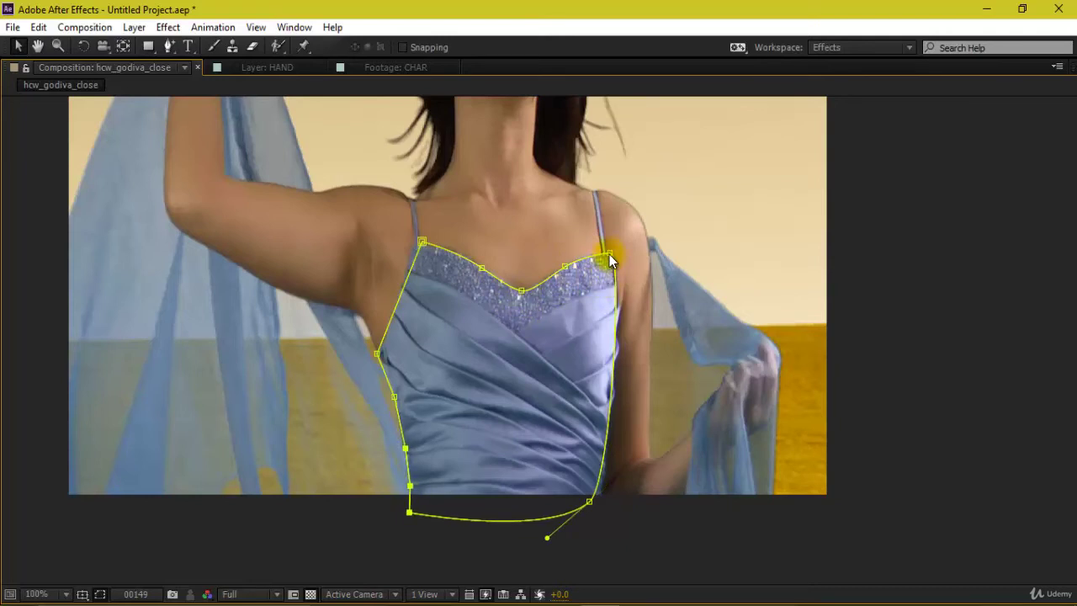
- Return to frame 0, make the HAND layer visible and select the TORSOE layer
key("grave")
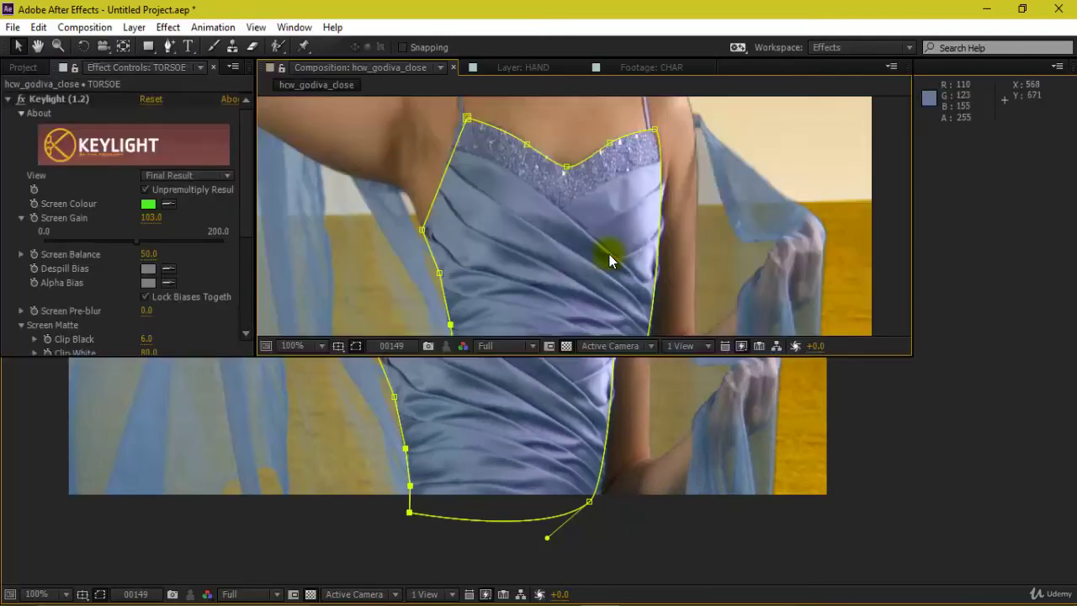
left_click_drag(734, 397, 492, 397)
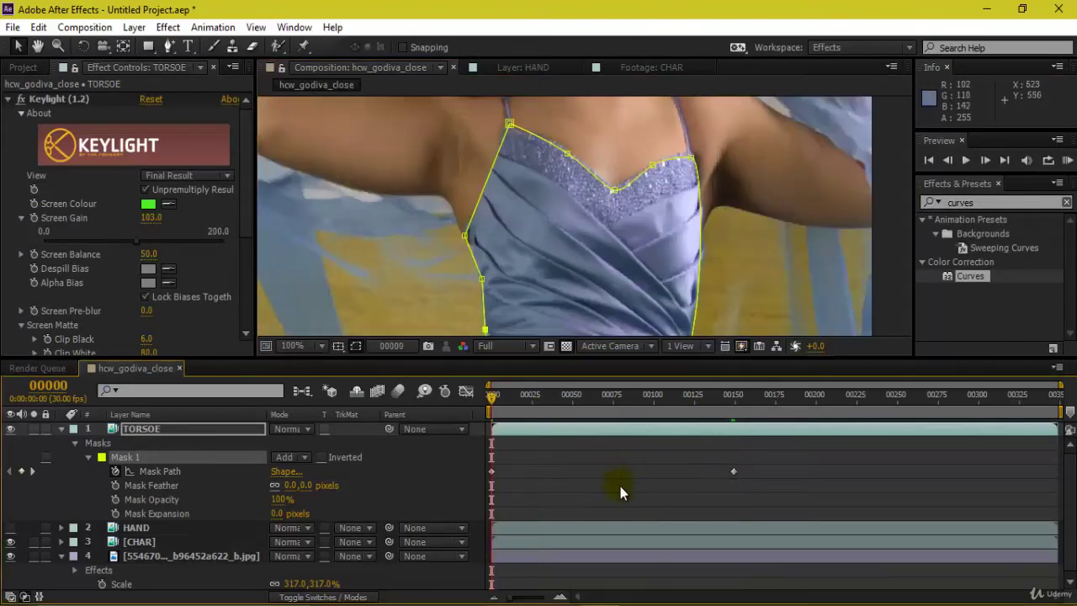
key("comma")
key("period")
left_click_drag(539, 277, 560, 218)
left_click(411, 490)
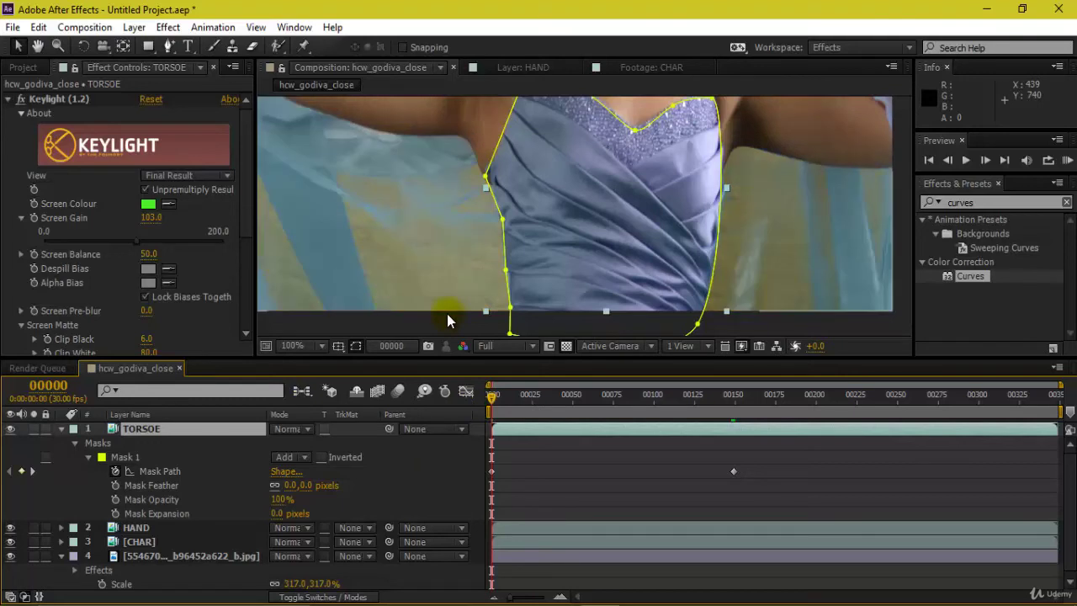
- Hide the CHAR layer and examine the masked dress against the surrounding arms and scarf at frame 0
left_click_drag(660, 175, 651, 313)
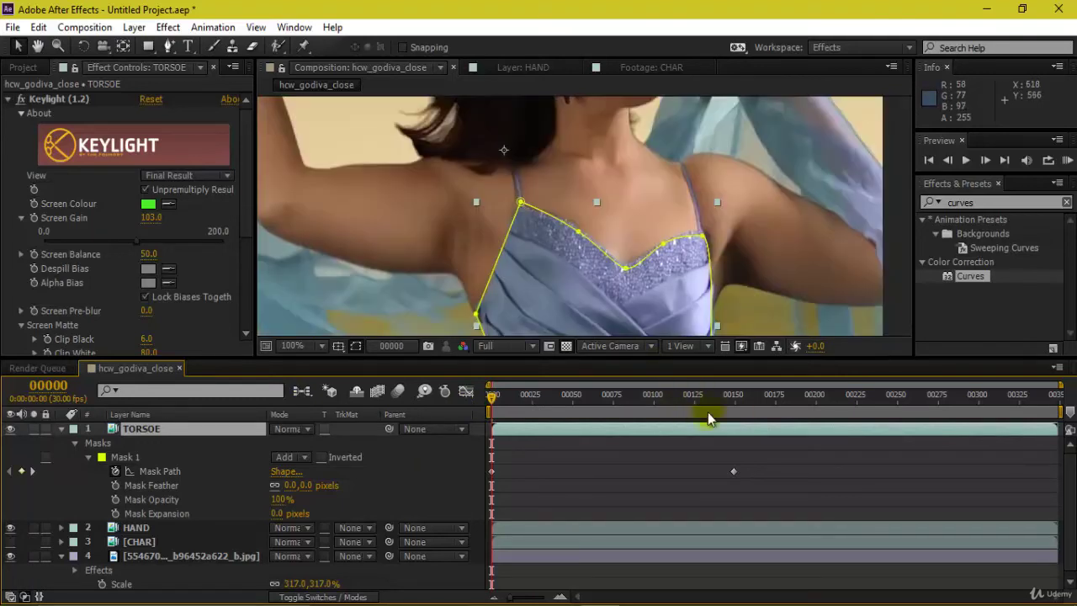
left_click_drag(733, 402, 739, 298)
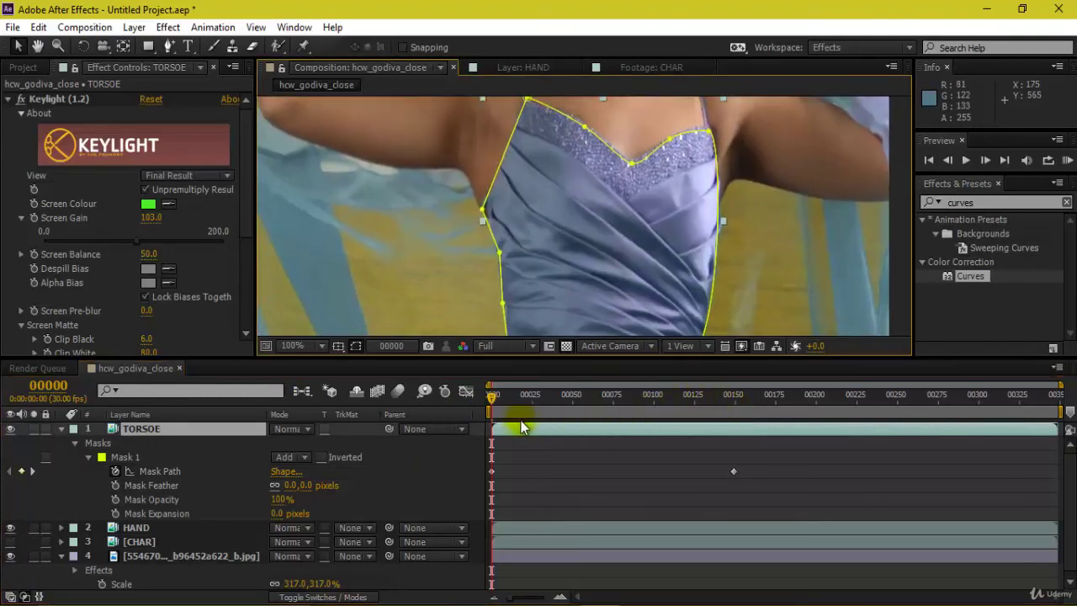
left_click_drag(629, 264, 629, 222)
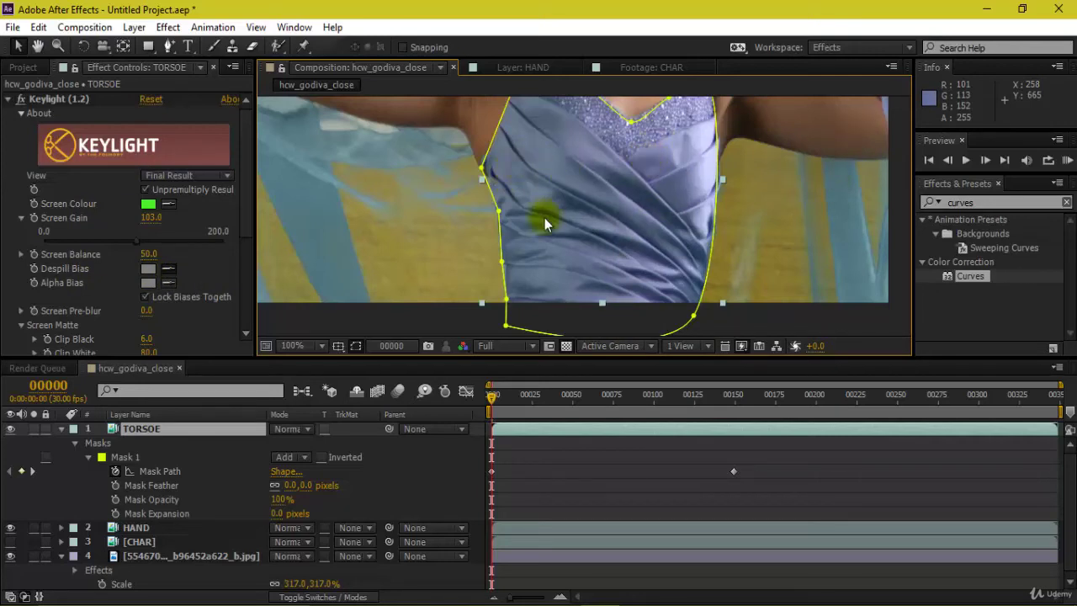
- Sample the blue-violet satin of the dress as the Despill Bias and locked Alpha Bias of TORSOE's Keylight effect
left_click(527, 176)
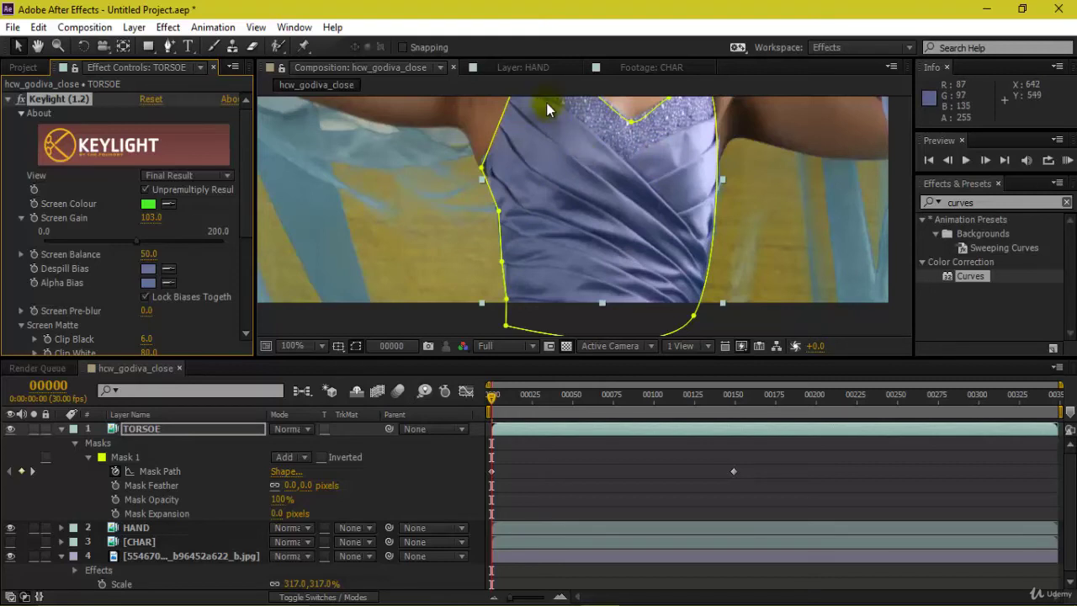
left_click_drag(670, 126, 657, 157)
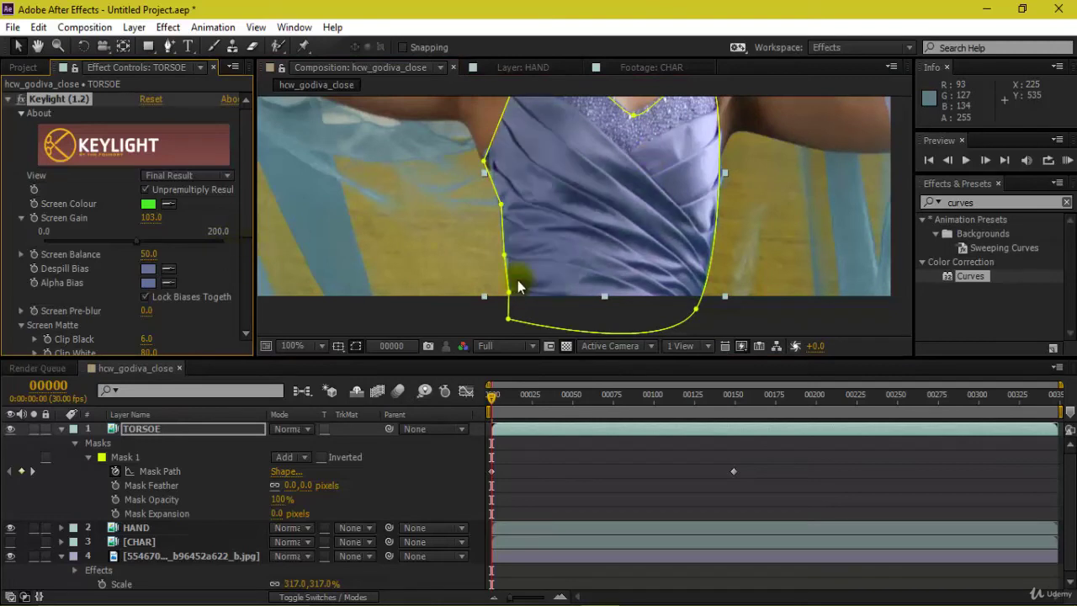
key("ctrl+z")
- Move Mask 1's armpit vertex and the vertex just below it inward onto the dress edge at frame 0
scroll(589, 197, "up", 2)
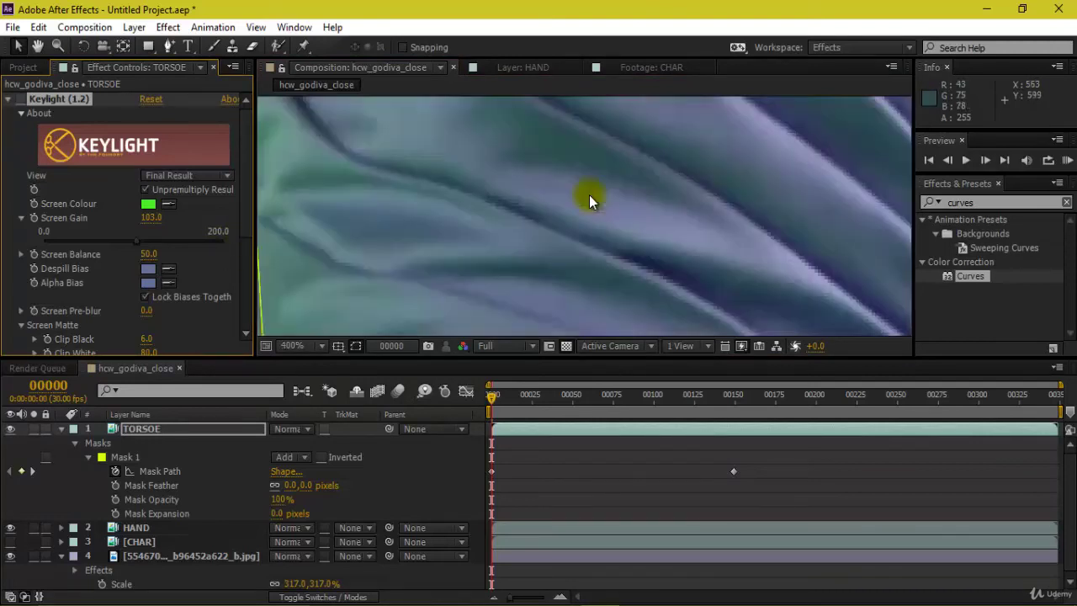
left_click_drag(269, 141, 590, 202)
scroll(575, 196, "down", 2)
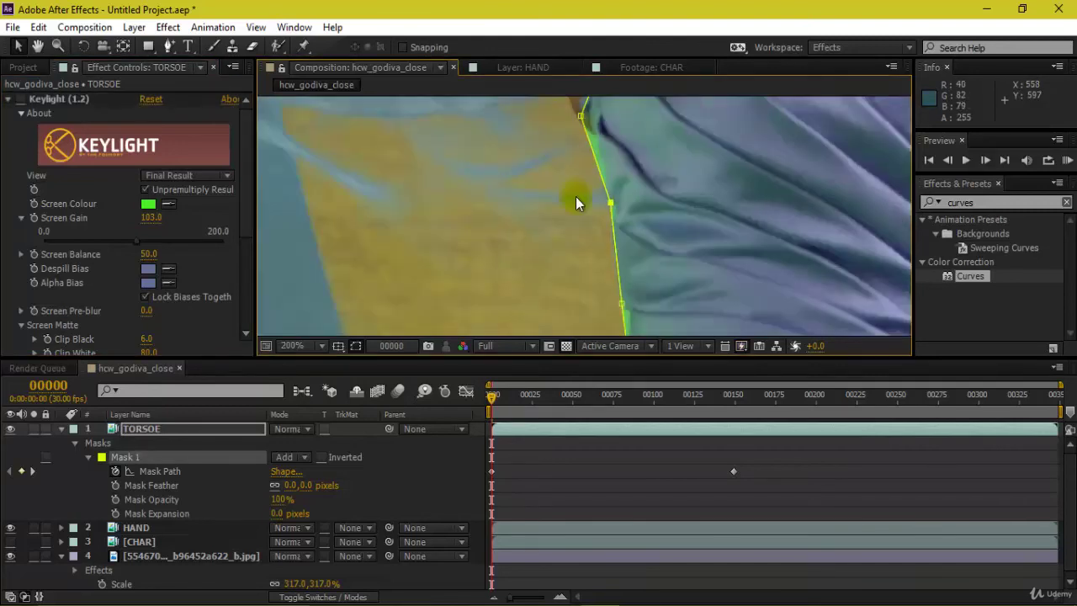
left_click_drag(469, 184, 371, 223)
left_click_drag(484, 156, 499, 155)
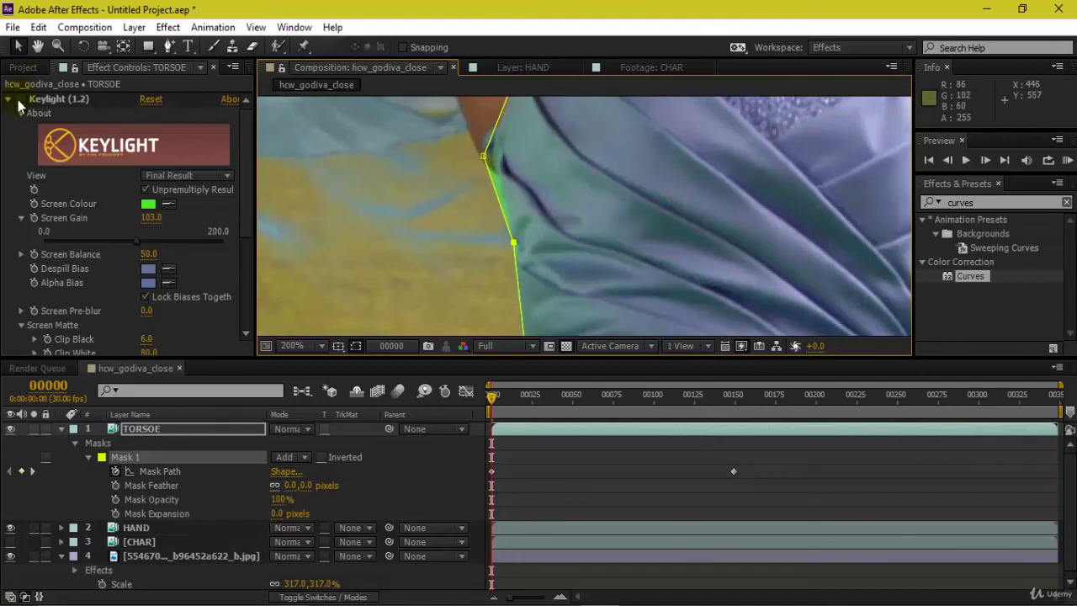
left_click_drag(513, 242, 517, 242)
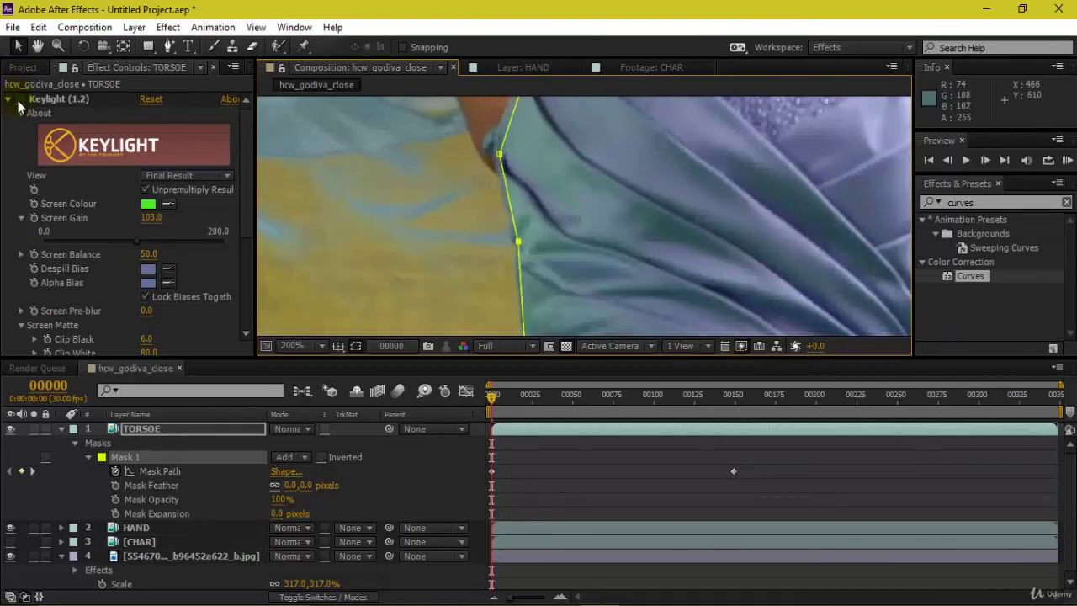
- Feather Mask 1 by 26 pixels and check the softened dress edges with the mask outline hidden
scroll(663, 208, "down", 1)
left_click_drag(656, 208, 616, 202)
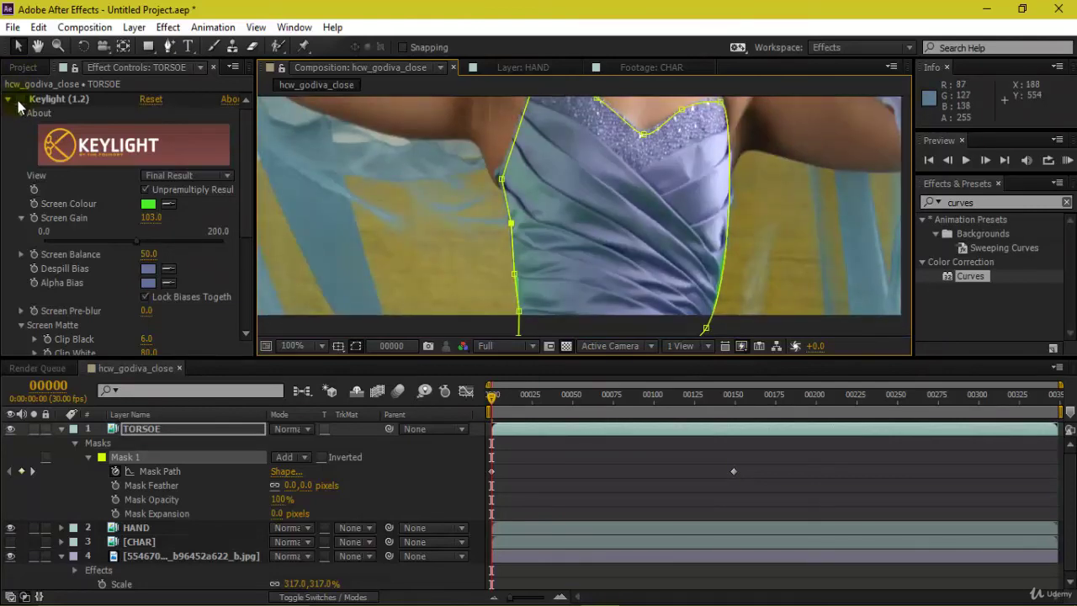
left_click_drag(291, 485, 302, 485)
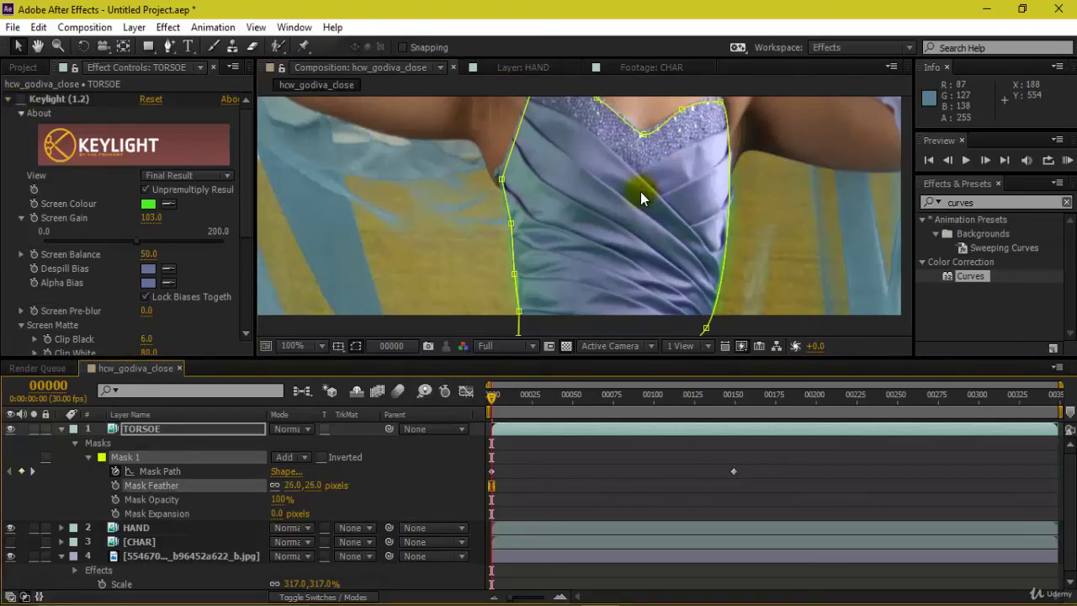
left_click(136, 527)
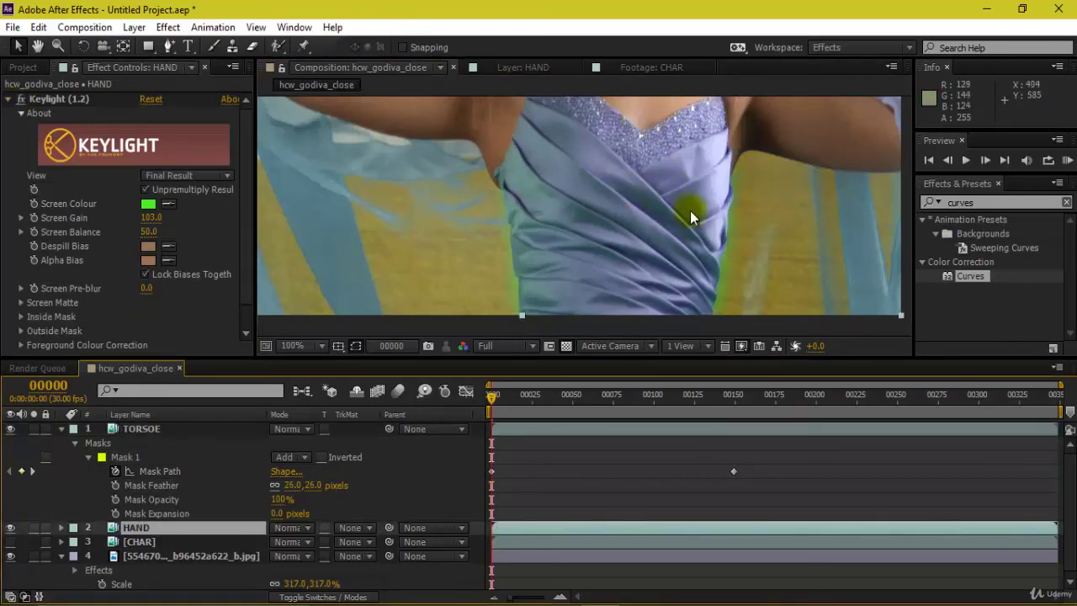
scroll(690, 215, "down", 1)
left_click_drag(528, 157, 517, 202)
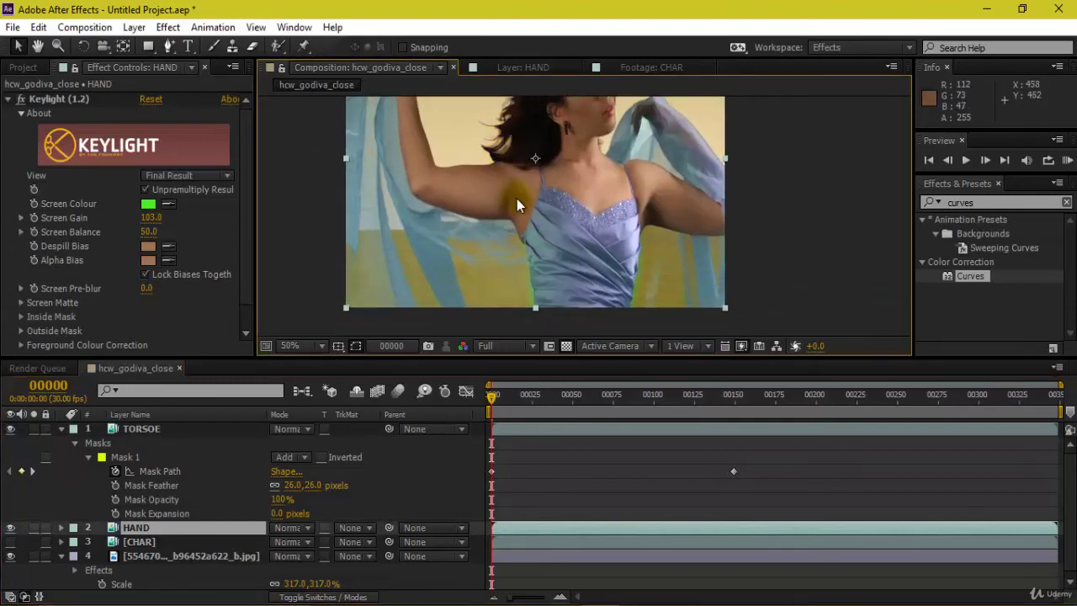
- Select the TORSOE layer and compare the dress colour with its Keylight effect switched on and off
left_click(518, 243)
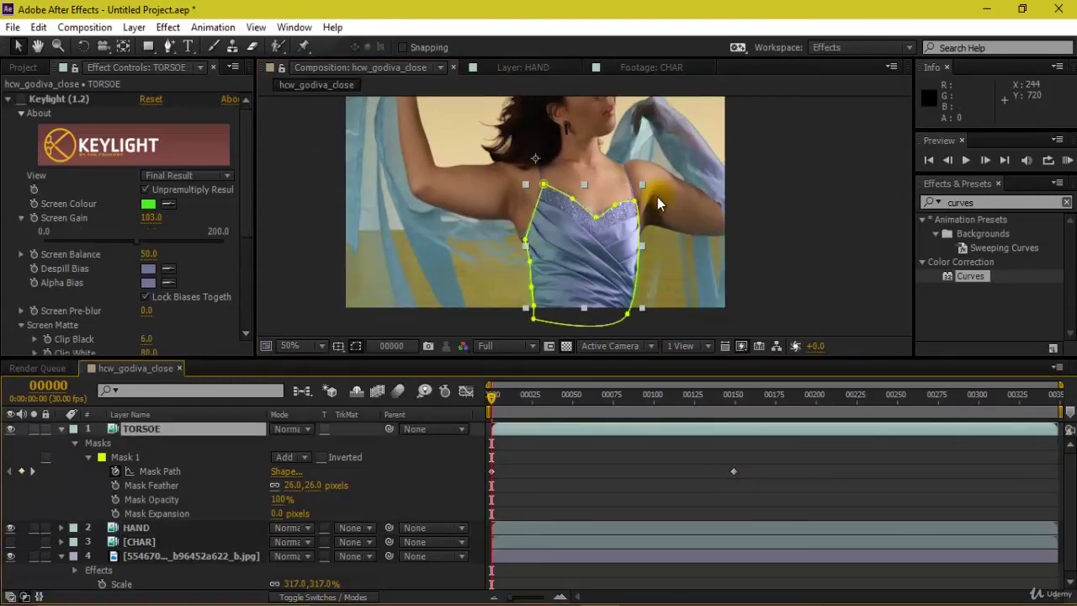
scroll(674, 179, "up", 1)
left_click_drag(467, 263, 488, 199)
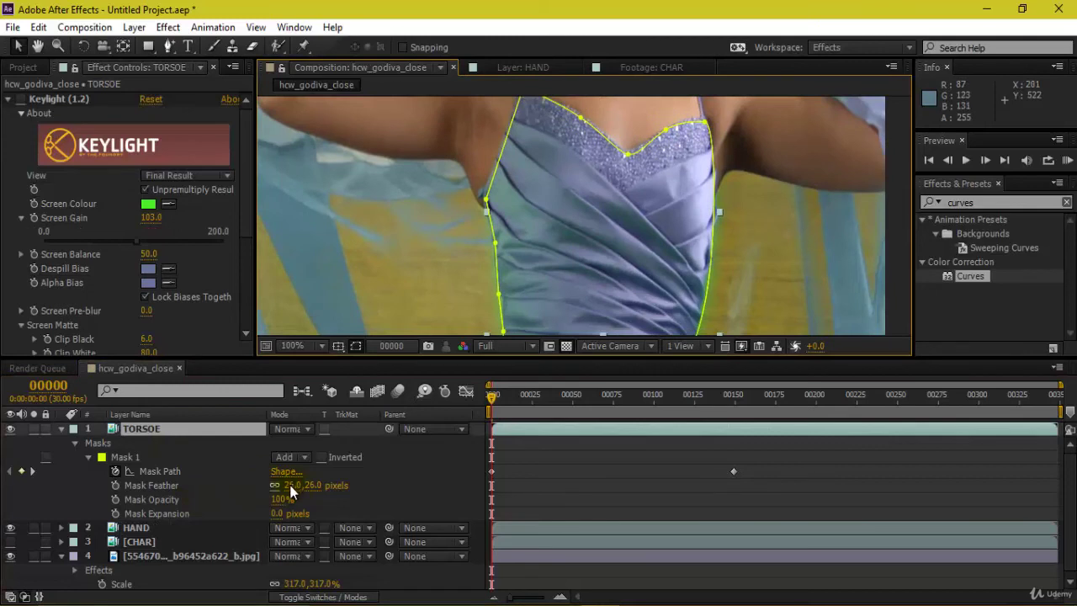
left_click(21, 99)
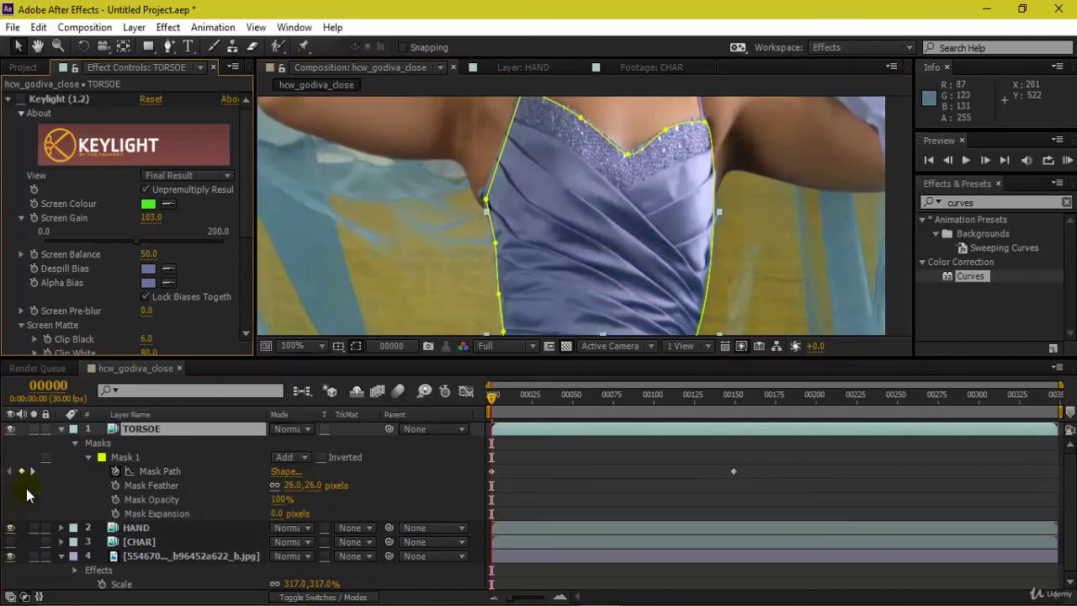
left_click(21, 99)
left_click(21, 99)
left_click(21, 99)
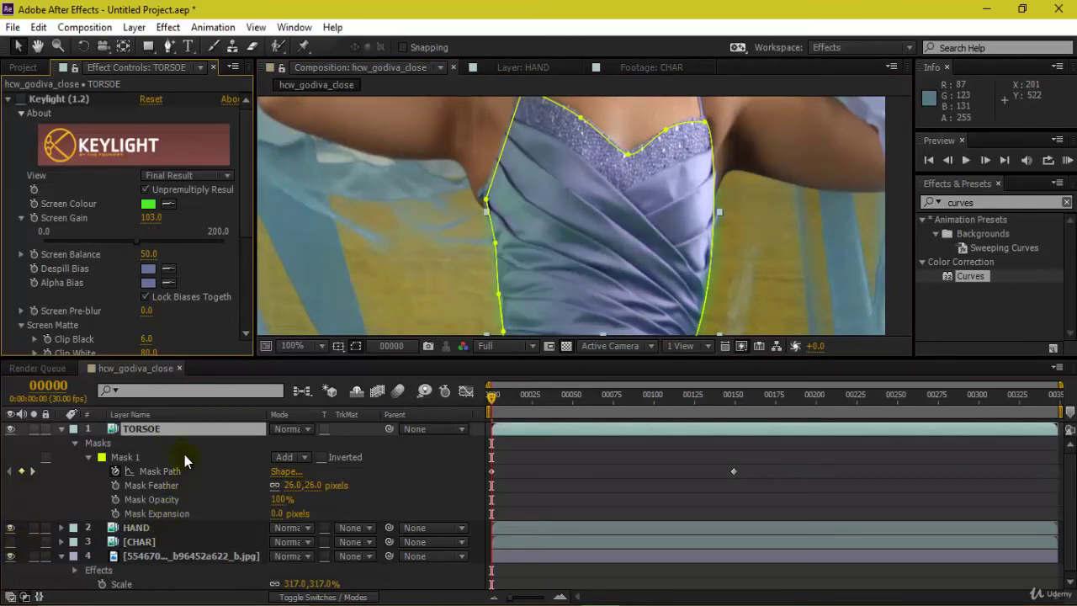
key("ctrl+z")
key("ctrl+z")
key("ctrl+z")
key("ctrl+z")
key("ctrl+z")
key("ctrl+z")
key("ctrl+z")
key("ctrl+z")
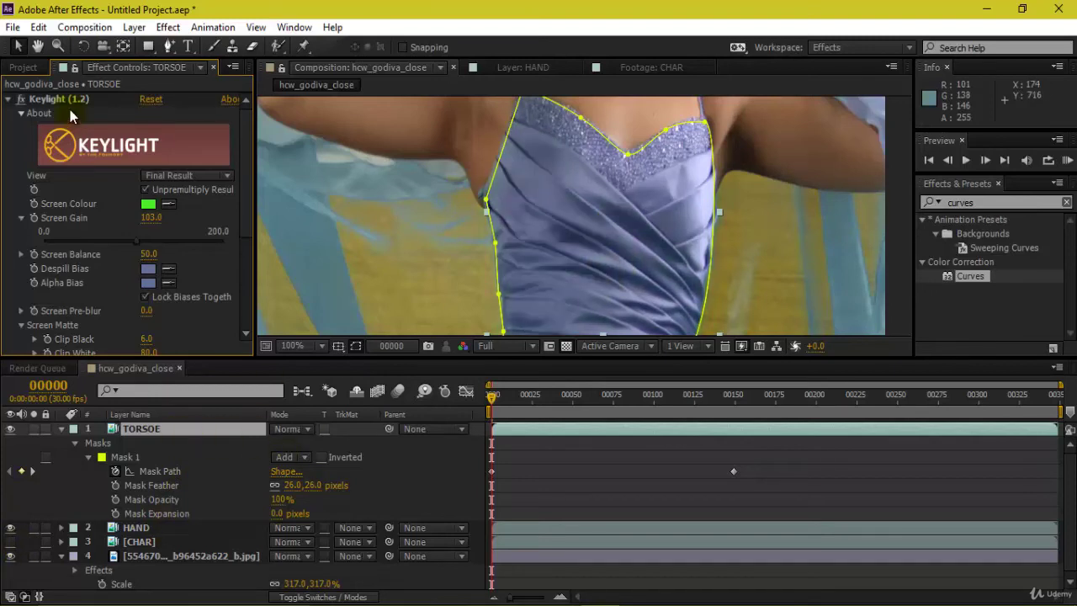
- Examine the green spill on the lower part of the dress by repeatedly toggling TORSOE's Keylight effect
left_click(23, 99)
left_click(23, 99)
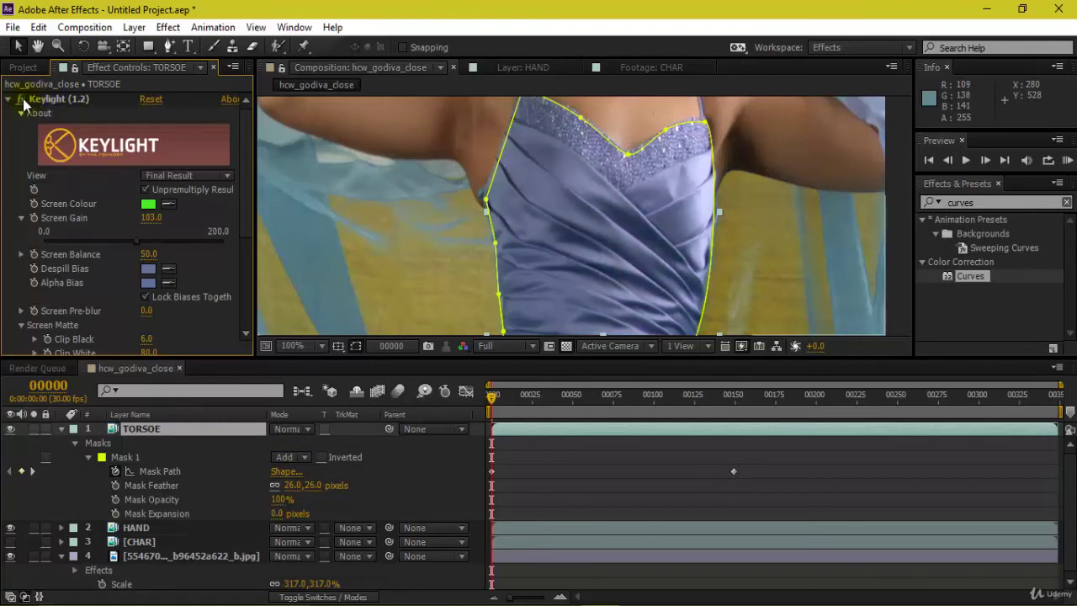
left_click_drag(598, 281, 606, 243)
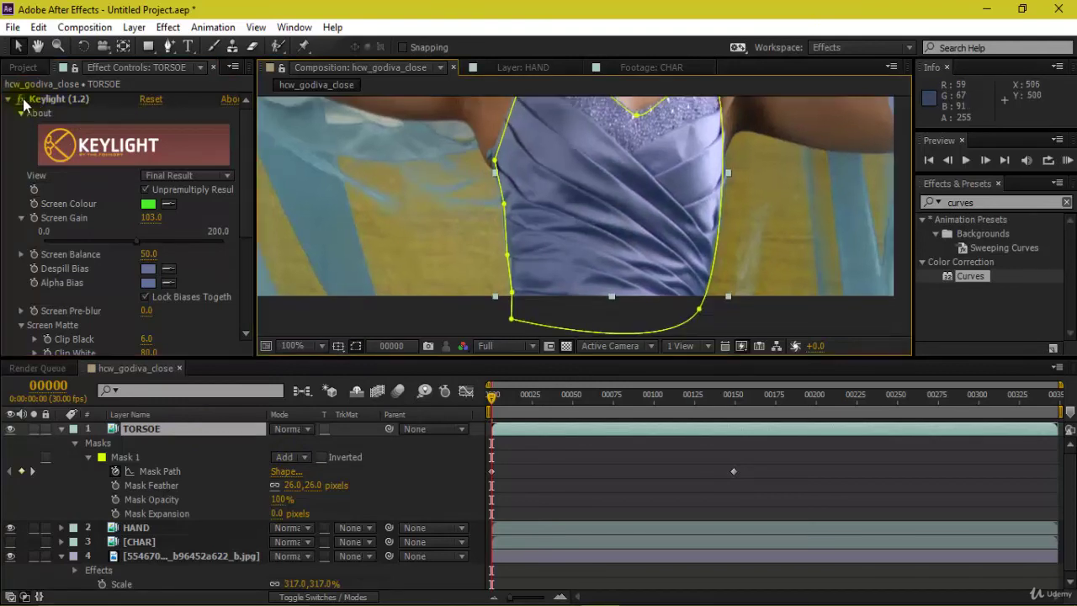
left_click(23, 99)
left_click(23, 99)
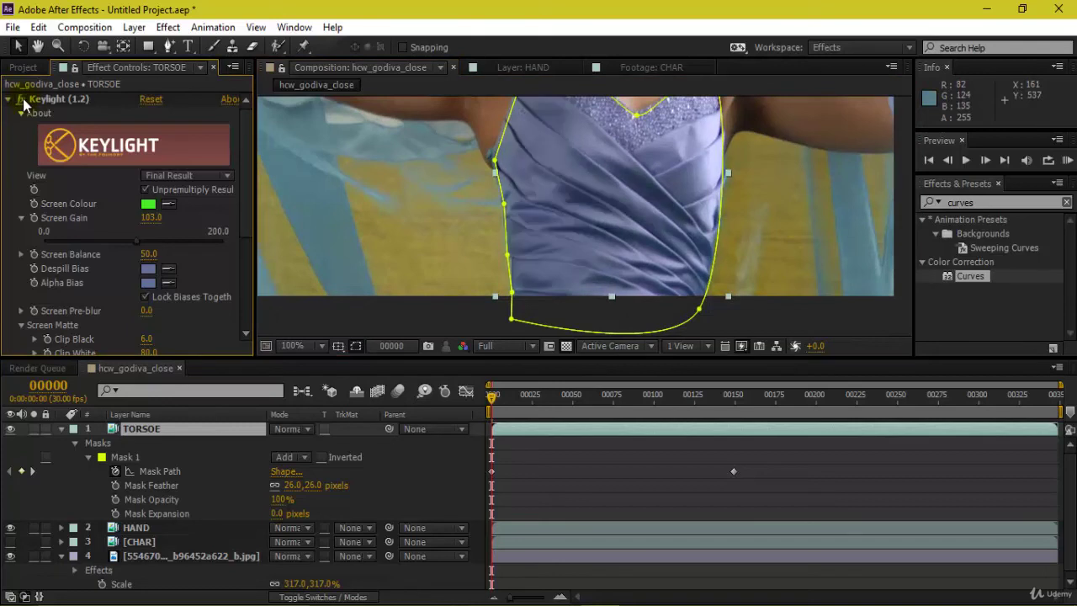
left_click(23, 99)
left_click(23, 99)
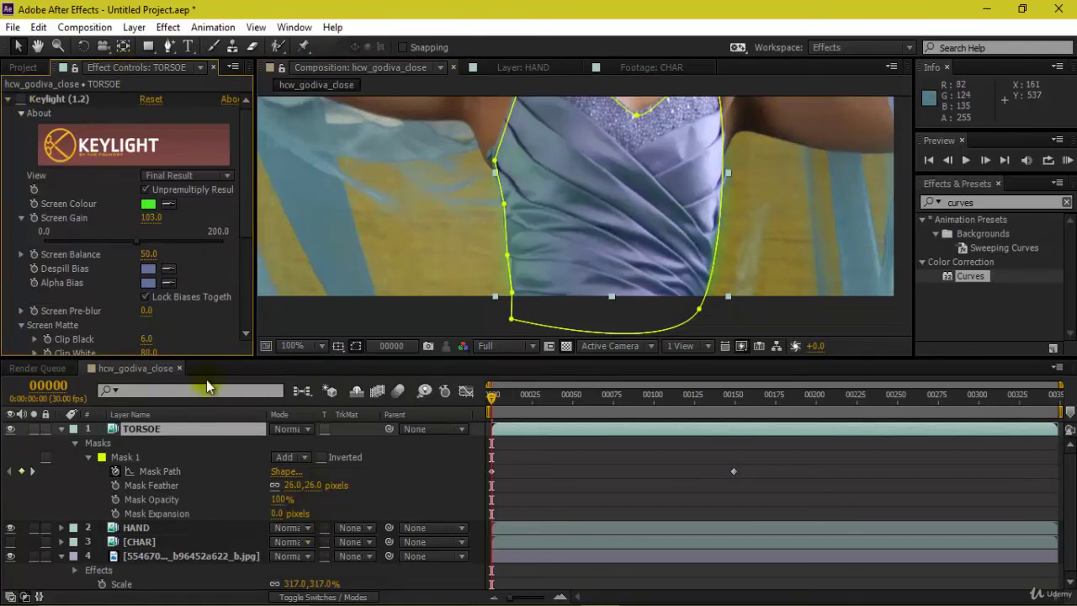
left_click(23, 99)
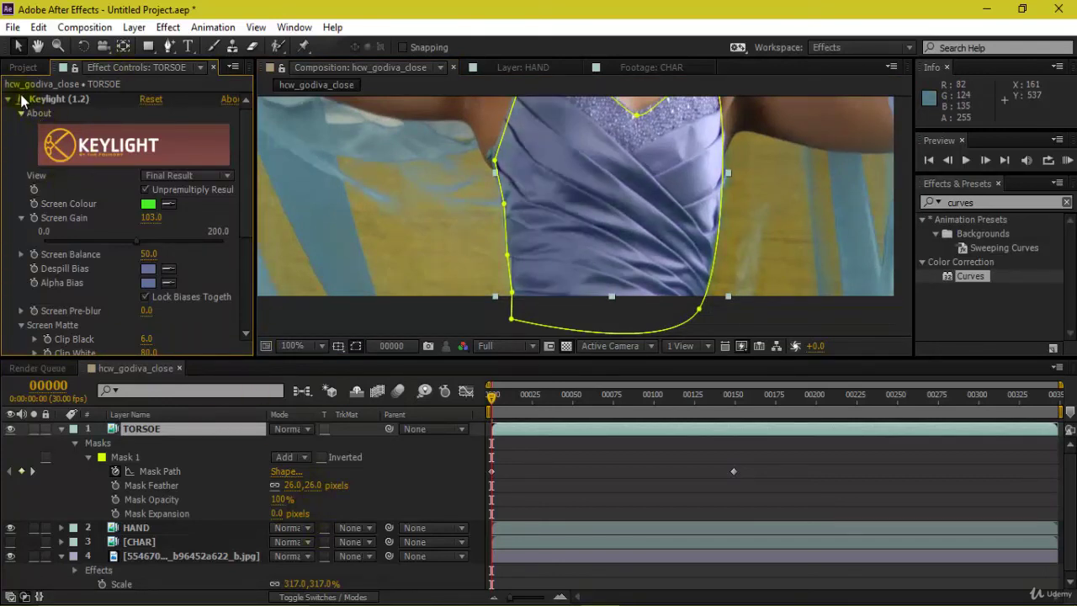
left_click(23, 99)
left_click(23, 99)
left_click(23, 99)
left_click(23, 99)
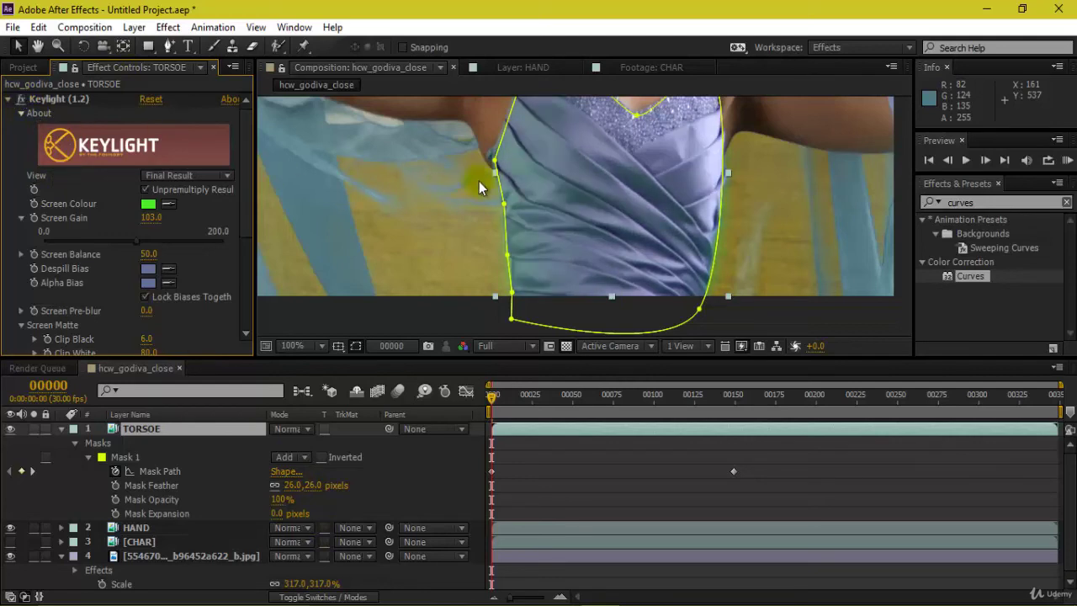
key("ctrl+z")
key("ctrl+z")
key("ctrl+z")
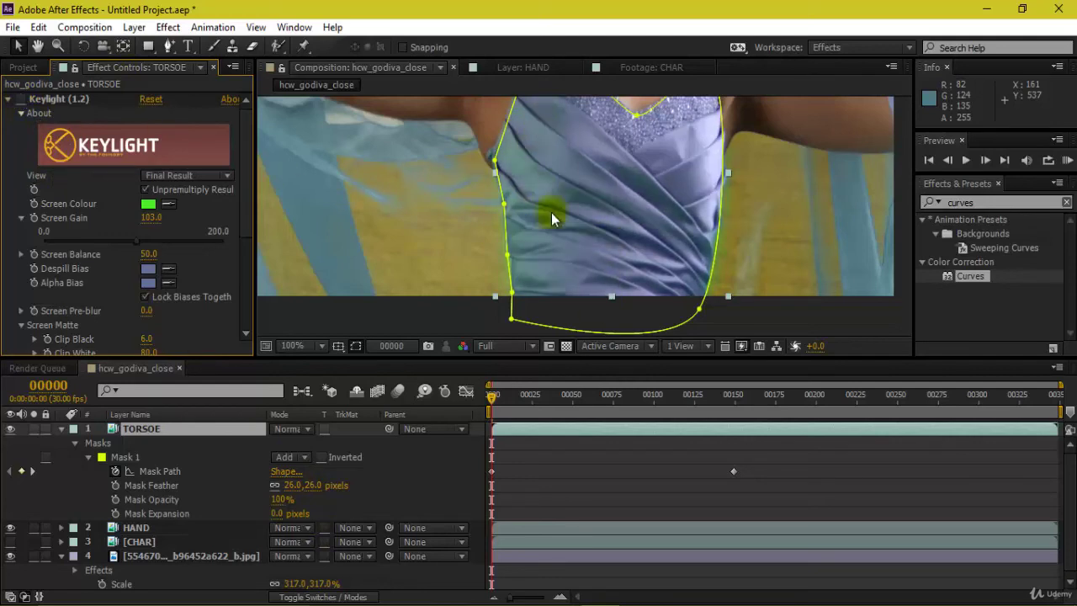
- Leave Keylight enabled on the TORSOE layer after a last before-and-after comparison of the dress
left_click(22, 100)
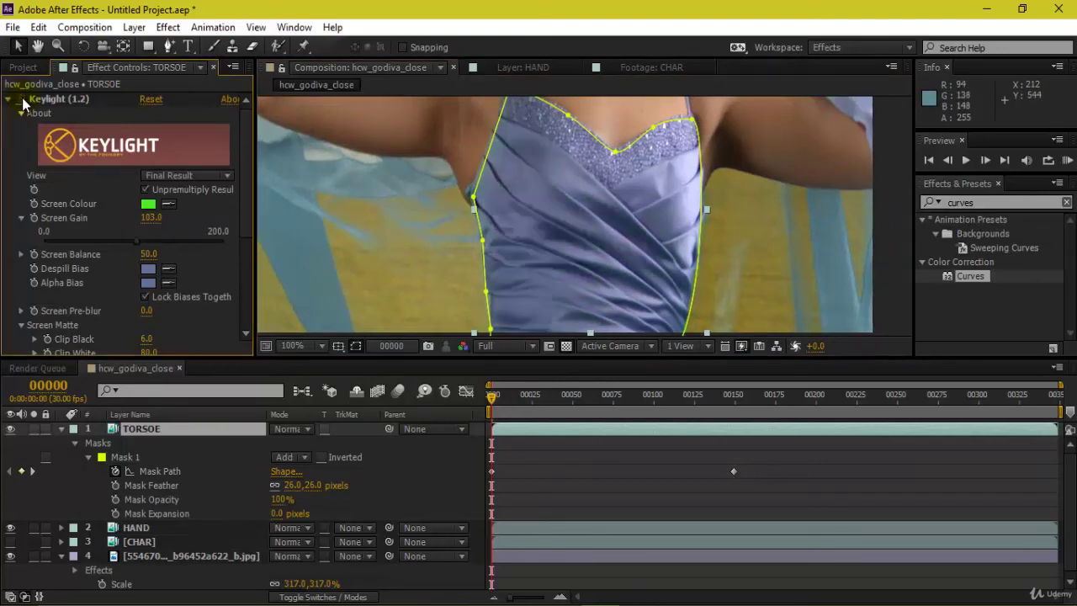
left_click(23, 100)
left_click(23, 99)
left_click(23, 99)
left_click(23, 99)
left_click(23, 100)
left_click_drag(542, 213, 560, 180)
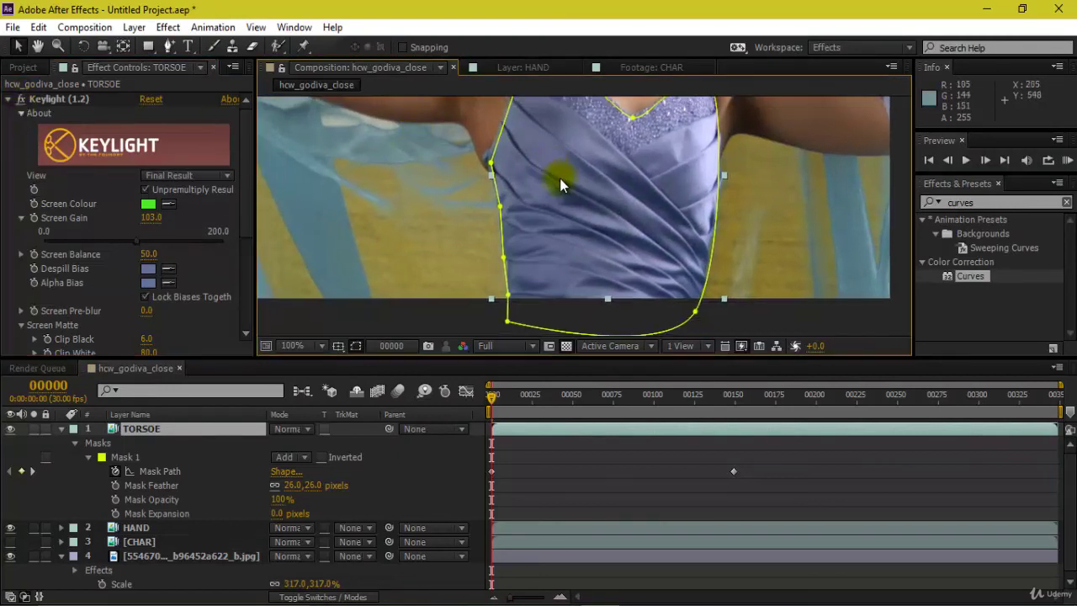
key("ctrl+z")
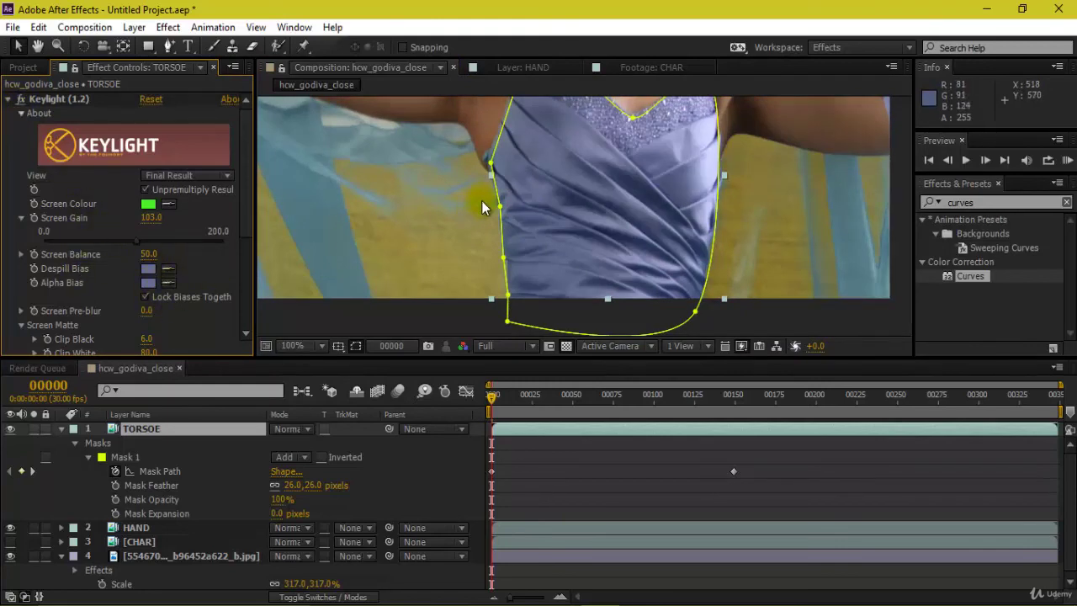
- Preview the whole composite in motion without the mask outline showing, and return to frame 0
scroll(548, 201, "down", 1)
left_click_drag(704, 220, 696, 270)
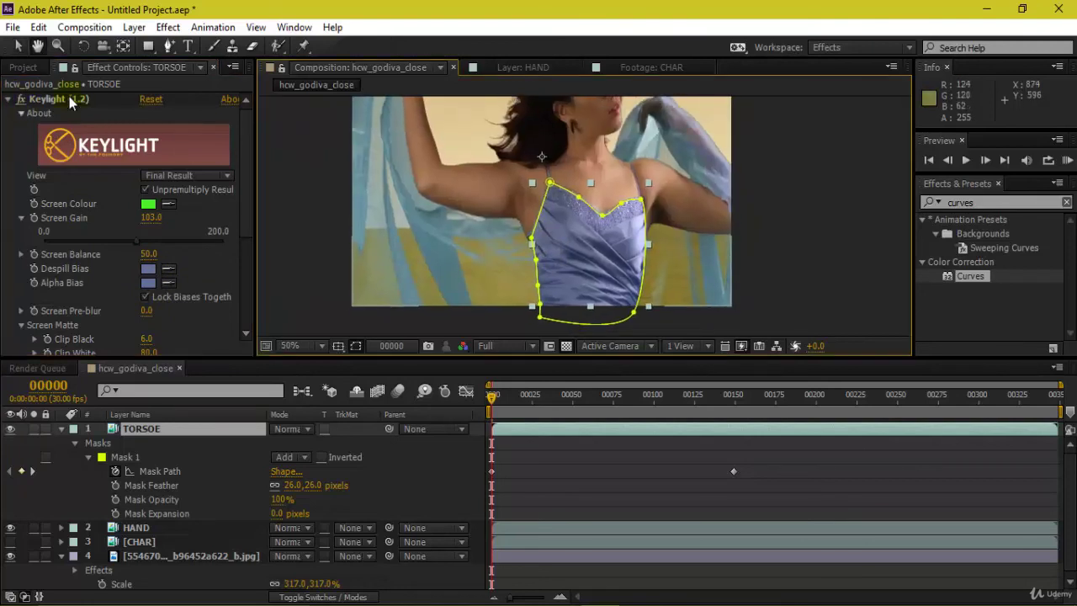
key("space")
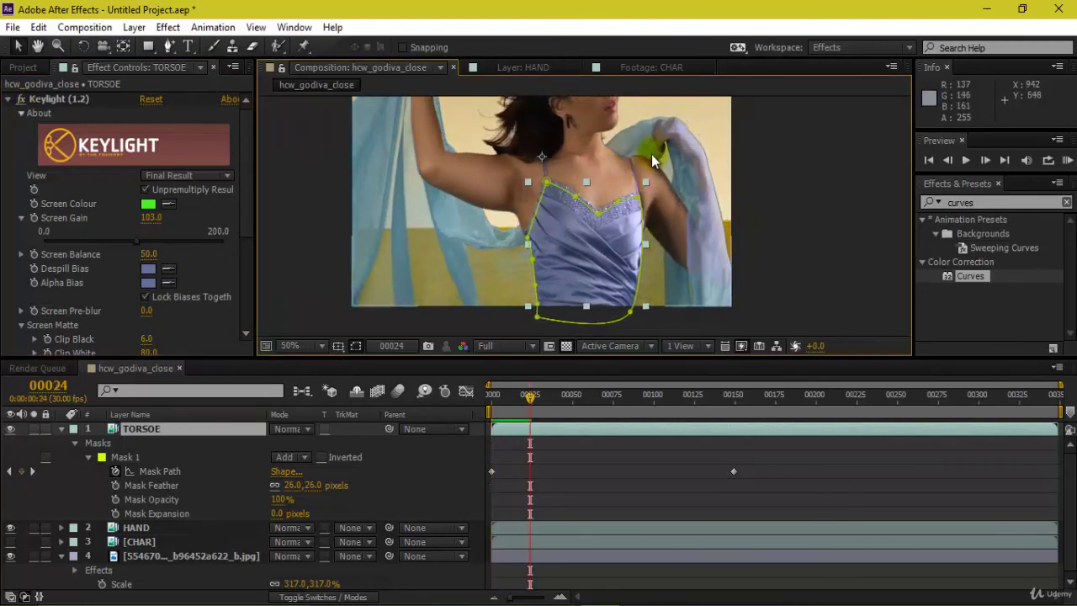
left_click(521, 230)
key("space")
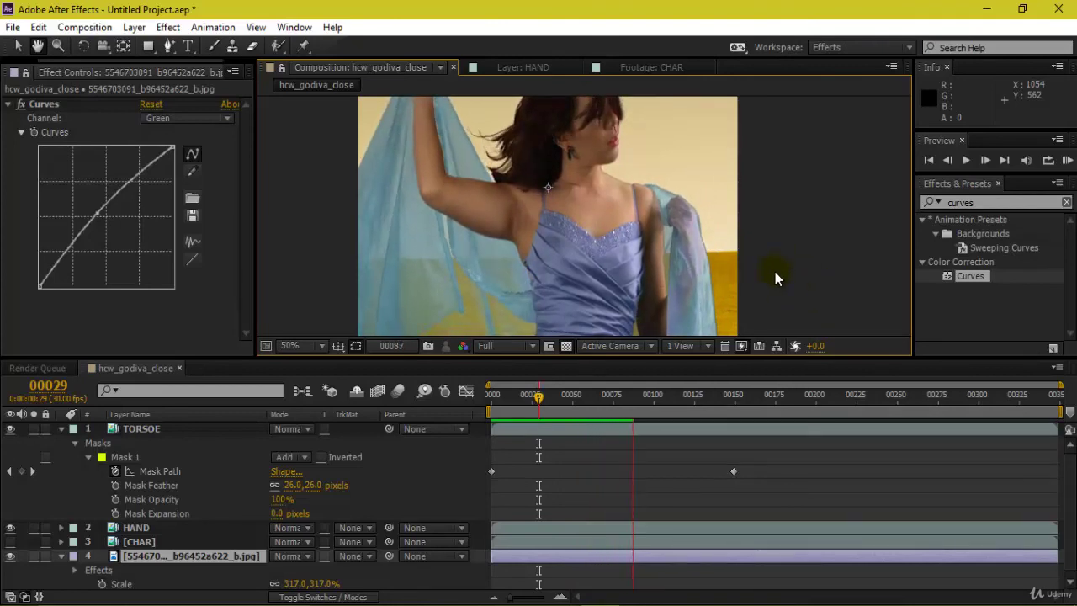
key("space")
key("space")
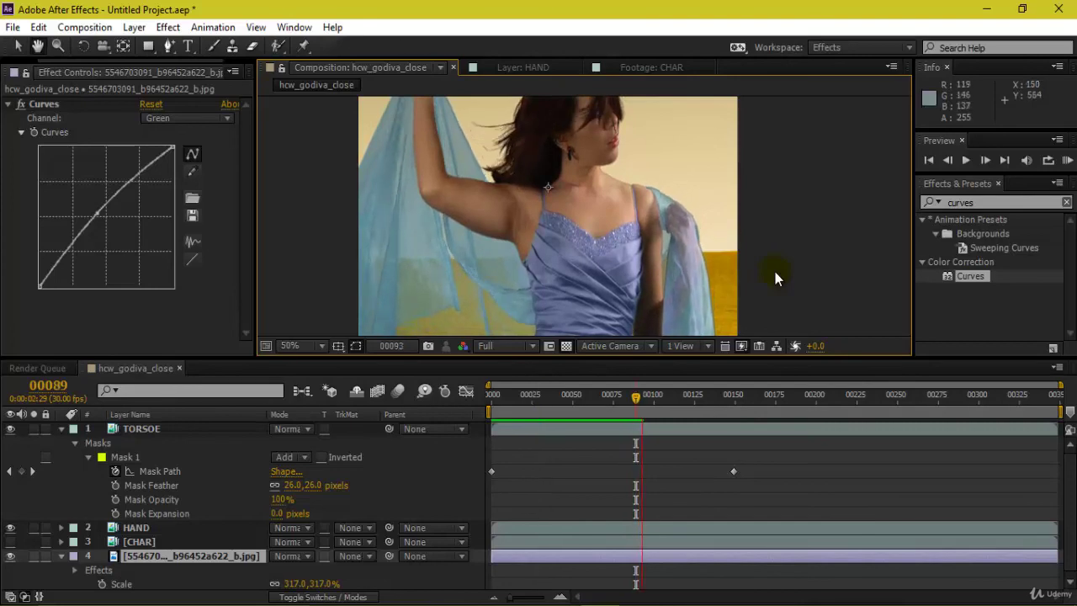
key("space")
key("Home")
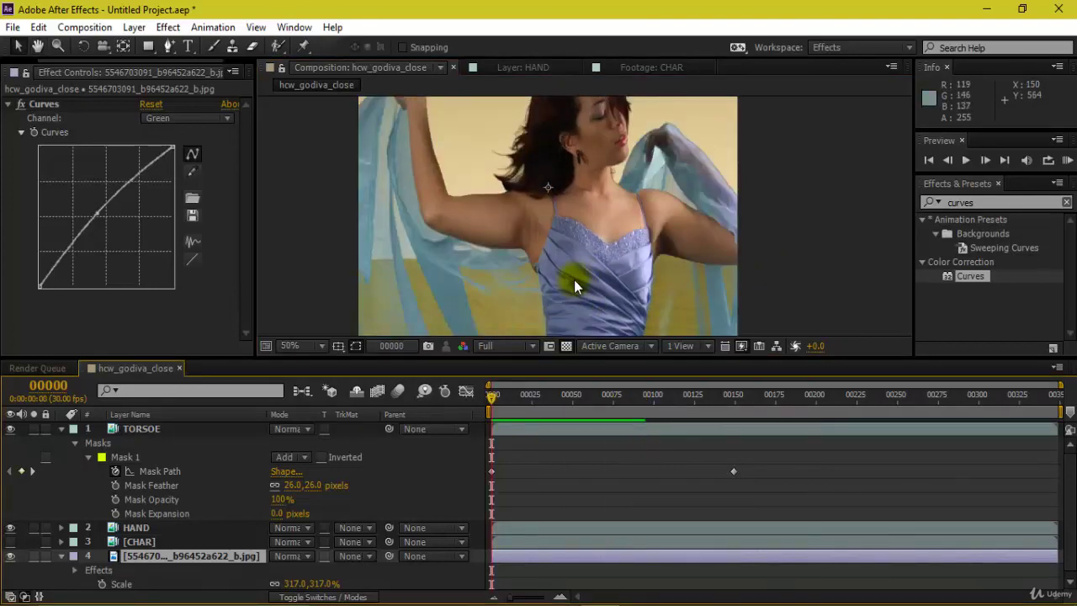
- Save the project as Keylight_02 in the Projec Files folder
key("ctrl+s")
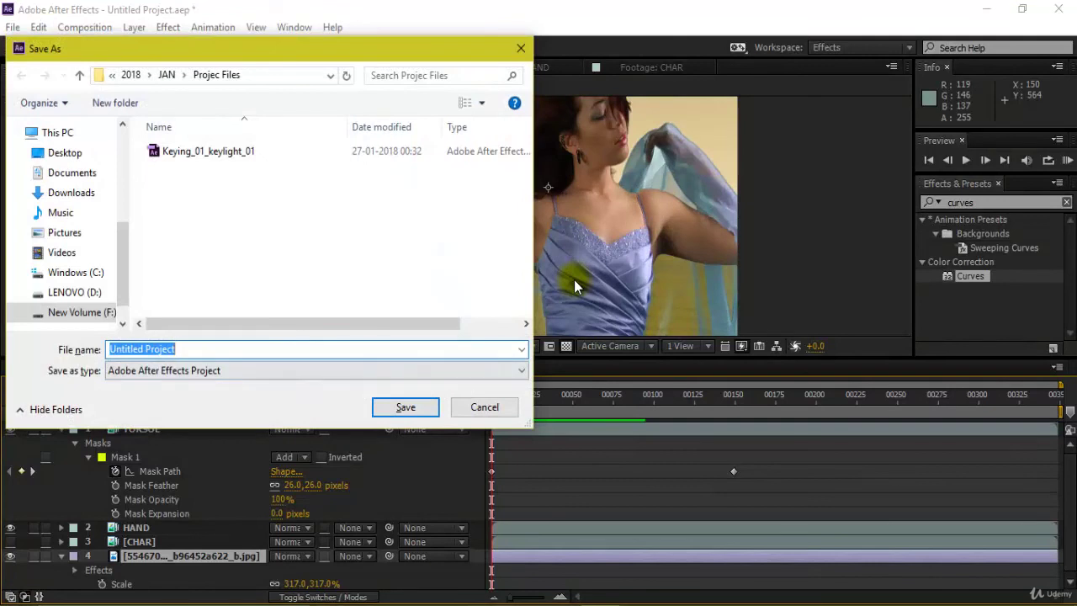
type("Keylight")
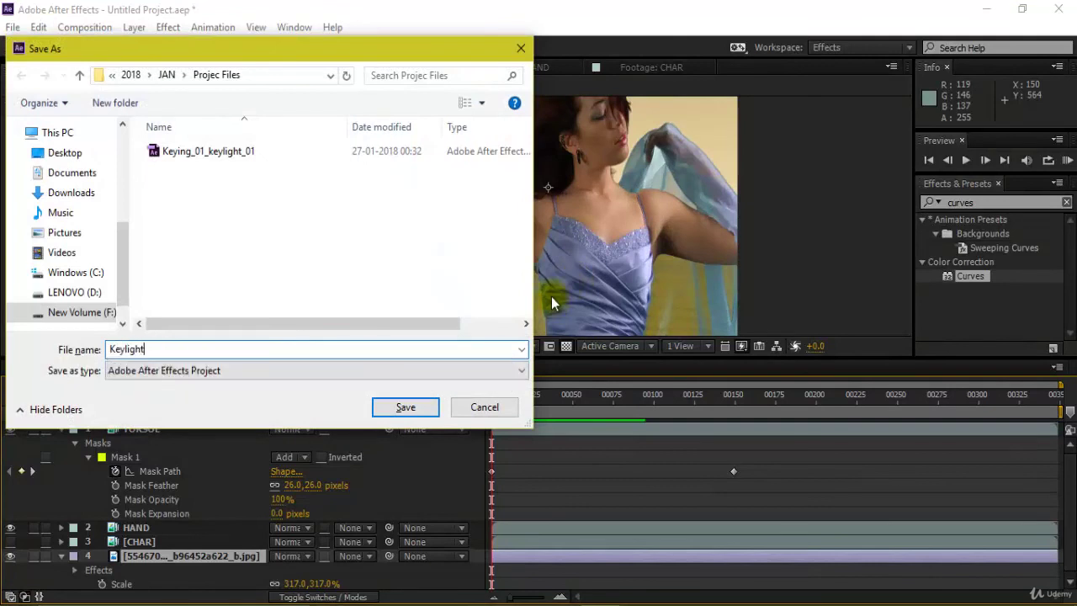
type("_02")
key("Return")
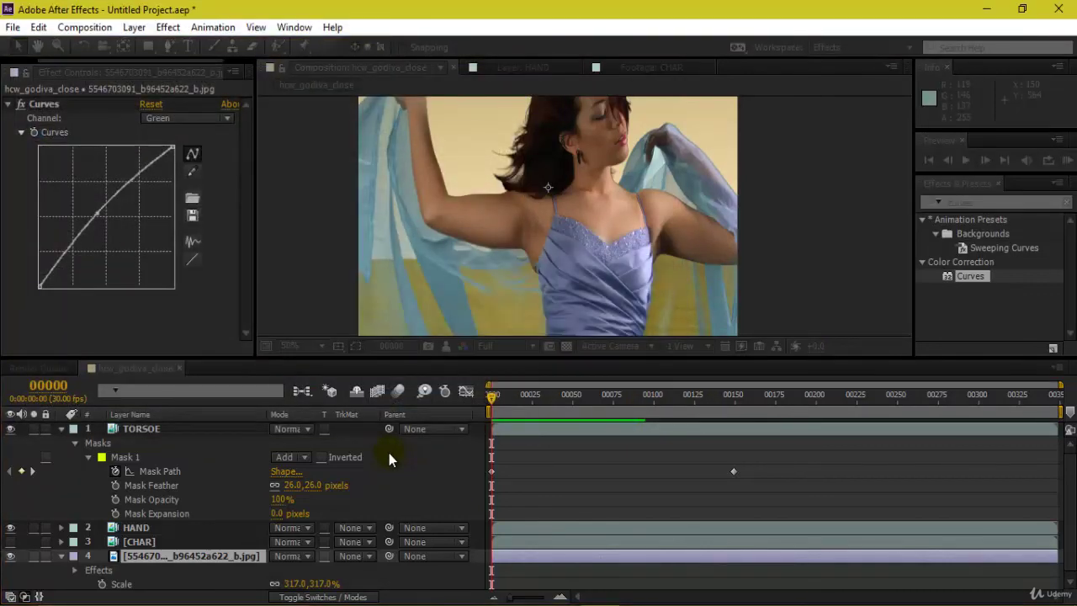
- Play the composite up to frame 42 and toggle the TORSOE layer's visibility to compare the dress colour
key("space")
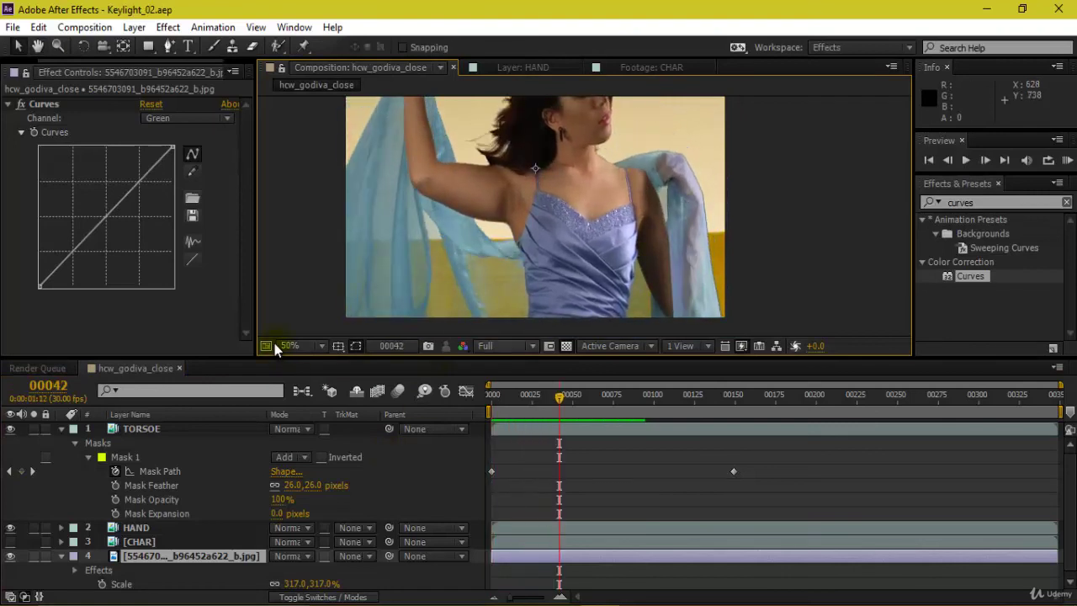
left_click(11, 429)
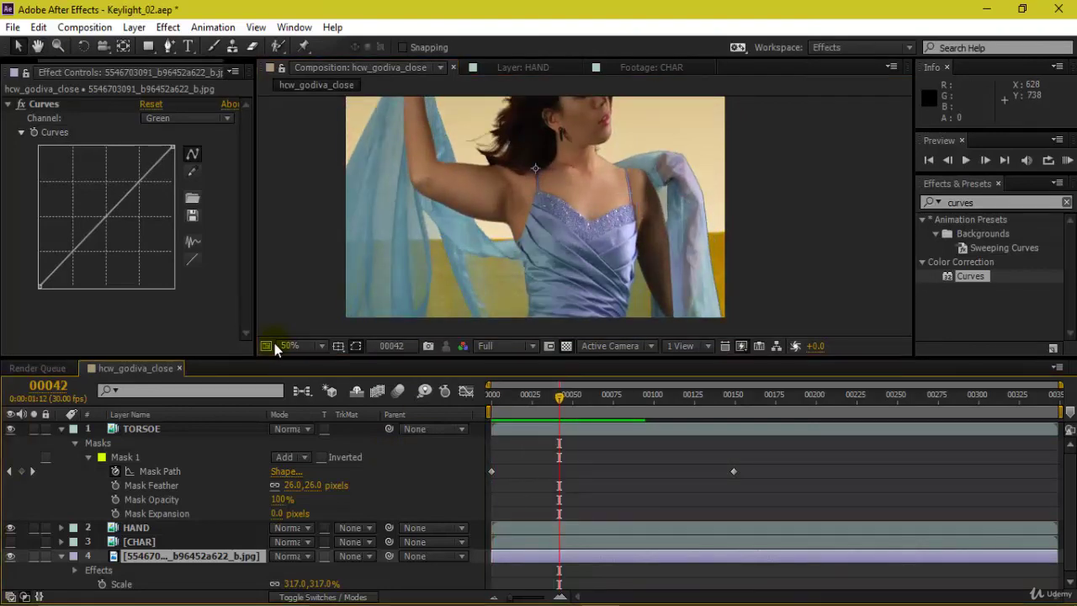
- Switch the TORSOE layer off and on repeatedly at frame 42 to compare the green spill on the dress
left_click(11, 429)
left_click(10, 429)
left_click(11, 429)
left_click(11, 429)
left_click(10, 429)
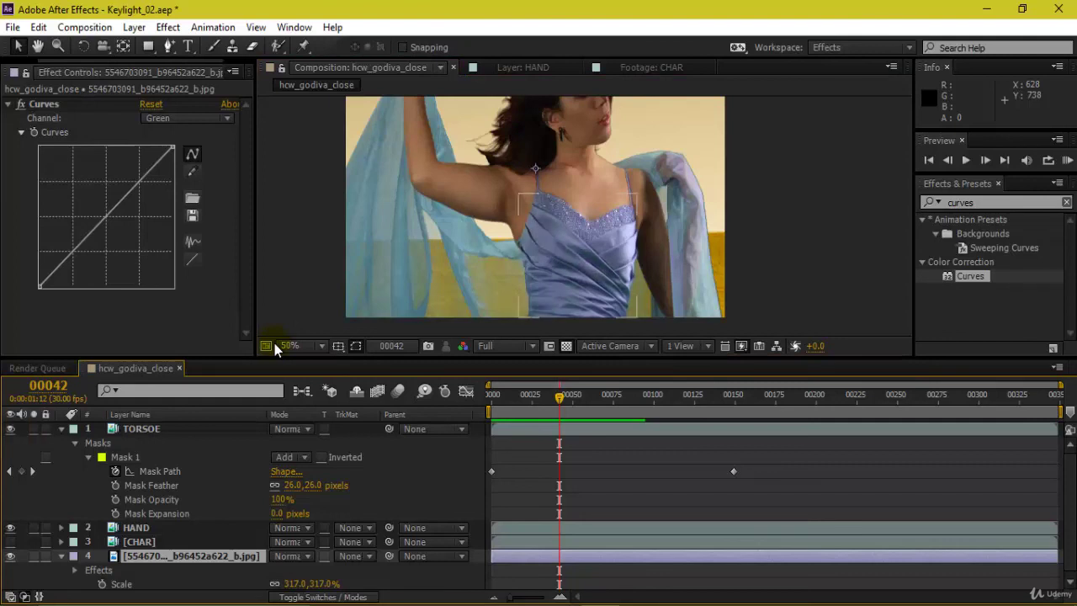
left_click(10, 429)
left_click(10, 429)
left_click(10, 429)
left_click(10, 429)
left_click(10, 429)
- Examine the dress fabric up close with the TORSOE layer hidden and shown, leaving the layer visible
scroll(572, 270, "up", 2)
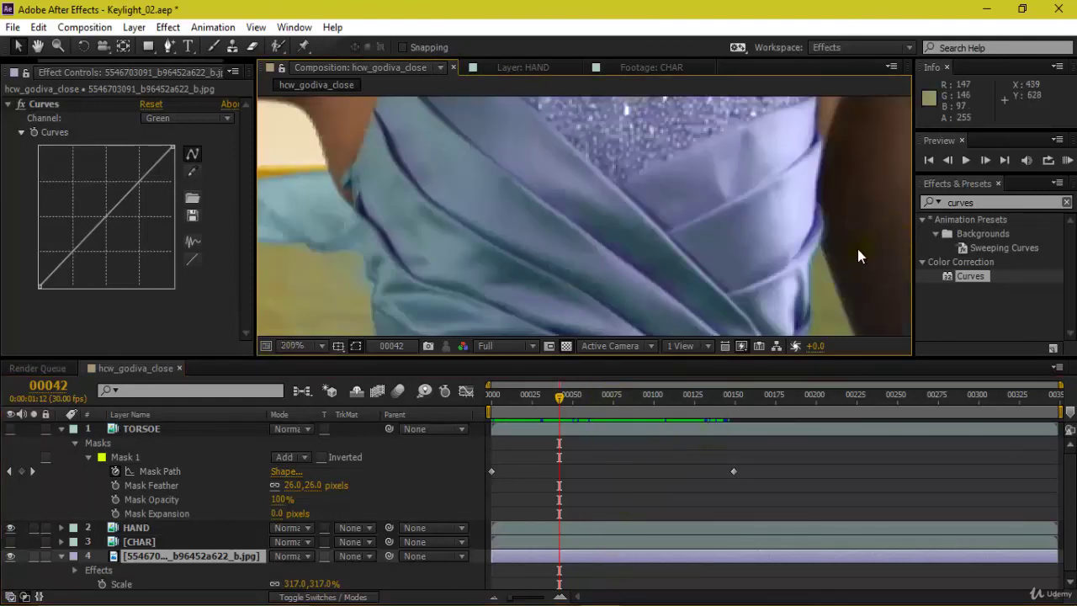
scroll(844, 230, "down", 1)
scroll(844, 230, "down", 1)
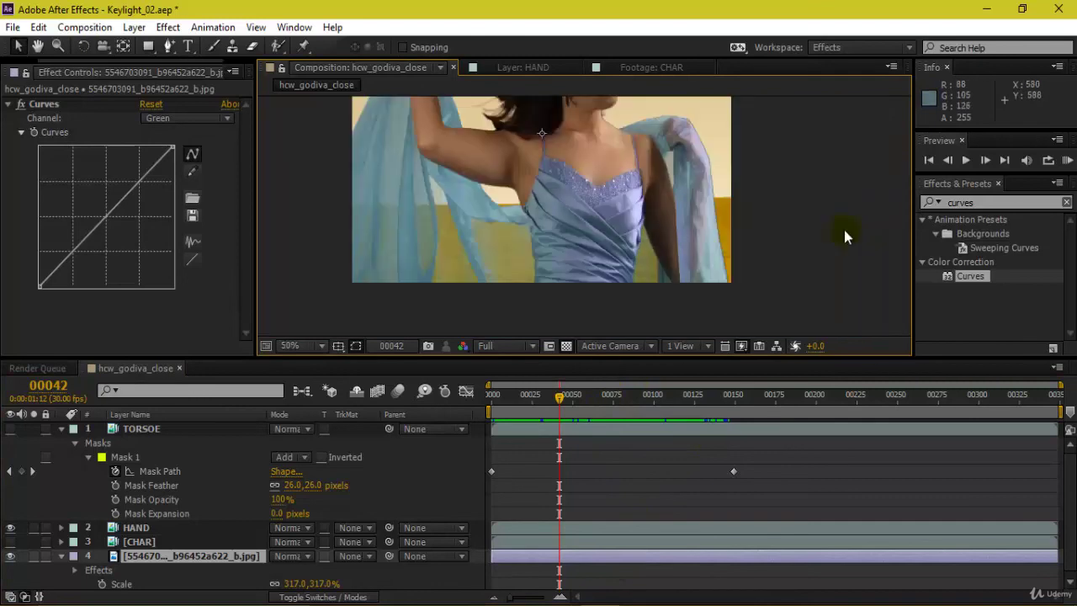
scroll(844, 230, "up", 1)
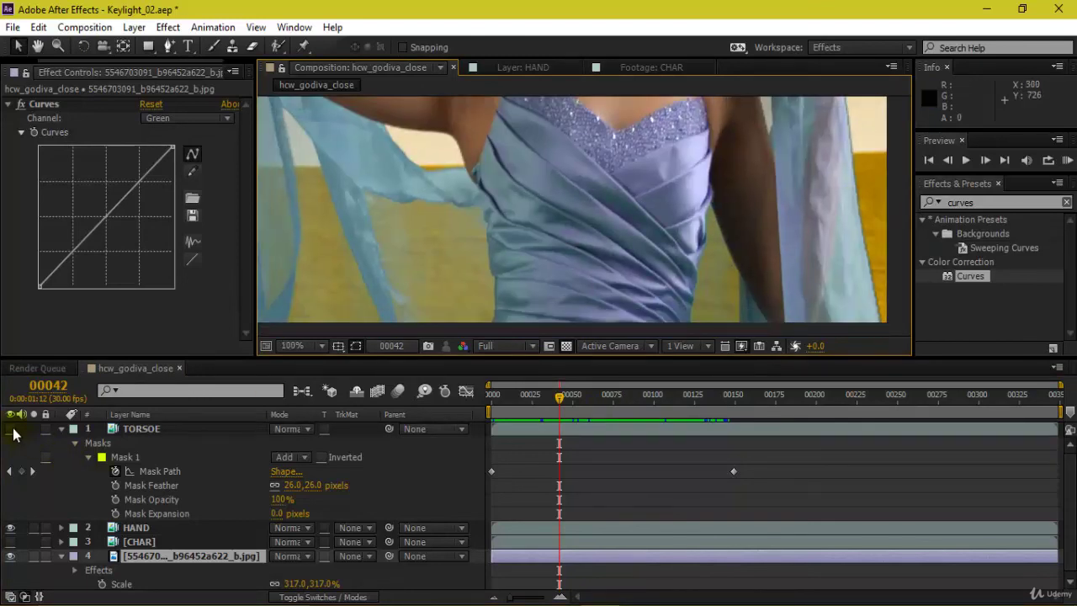
left_click(11, 429)
left_click(11, 429)
left_click(11, 429)
left_click(11, 429)
left_click(11, 429)
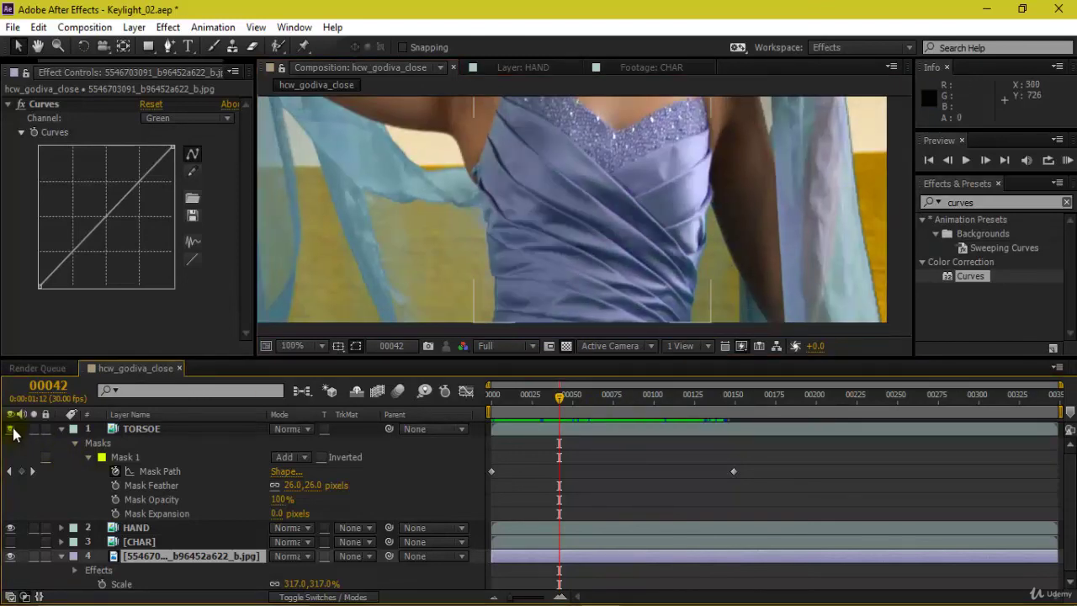
left_click(13, 430)
left_click(12, 431)
left_click(12, 431)
left_click(12, 431)
left_click(13, 429)
left_click(12, 429)
- Check the whole figure with and without the TORSOE layer, then play the composite with it visible and return to frame 0
left_click_drag(514, 147, 493, 323)
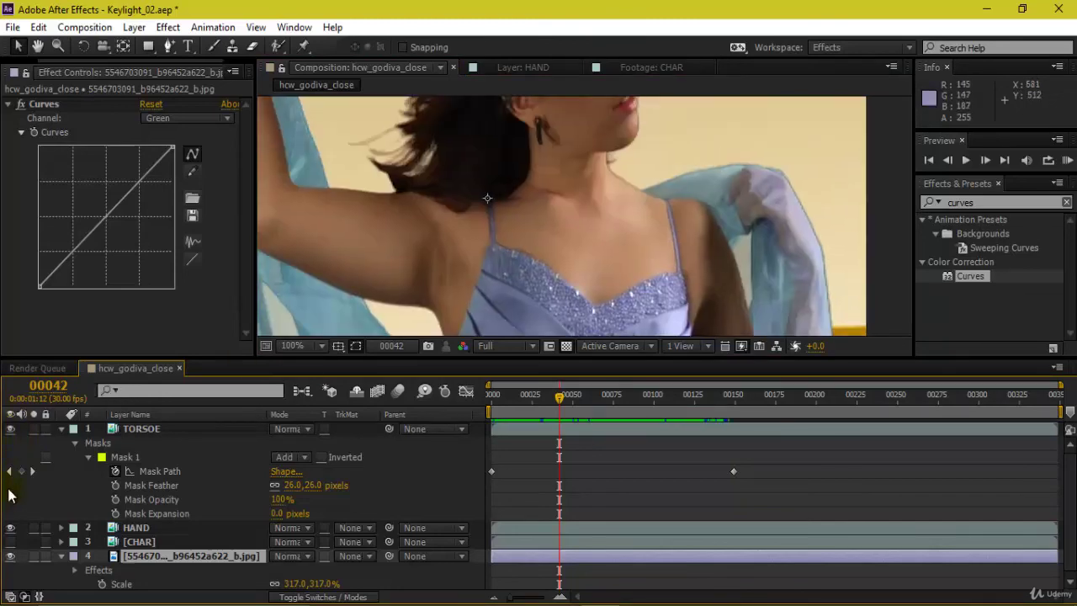
left_click_drag(654, 174, 642, 248)
scroll(538, 249, "down", 1)
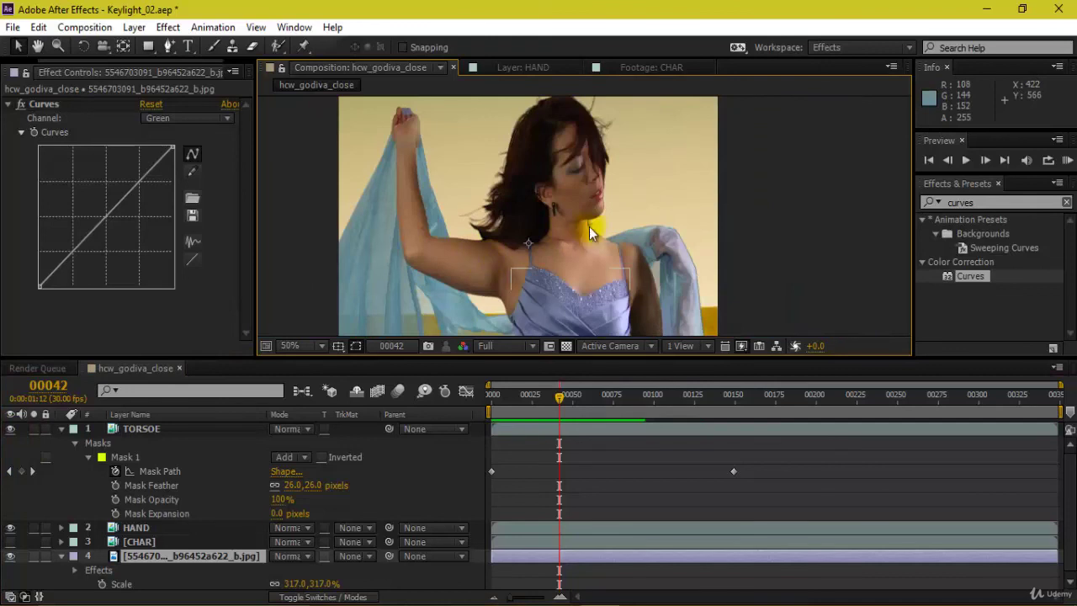
left_click(12, 429)
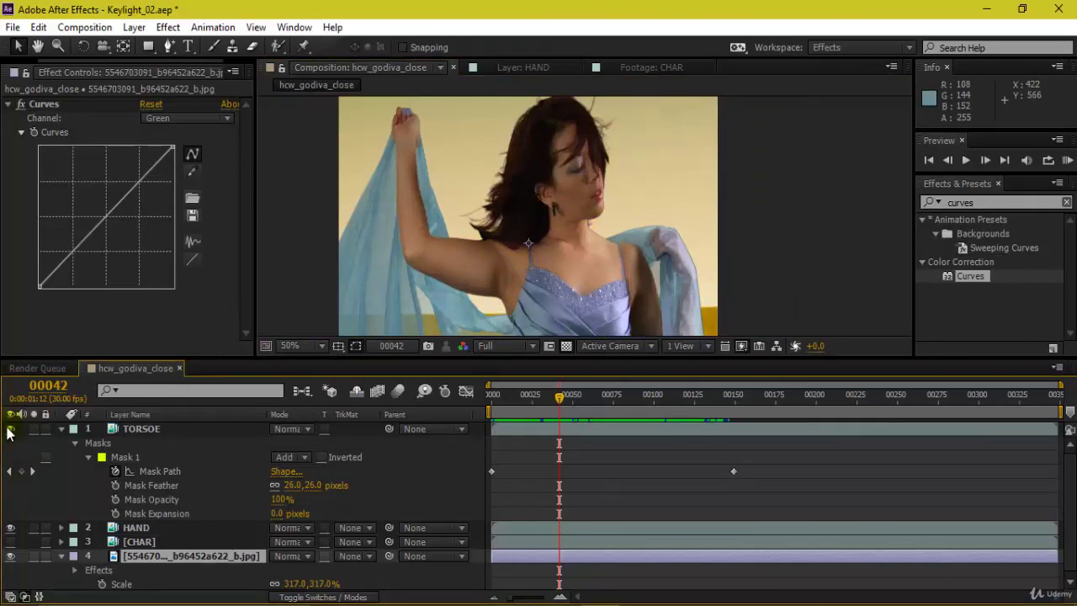
left_click_drag(517, 323, 562, 240)
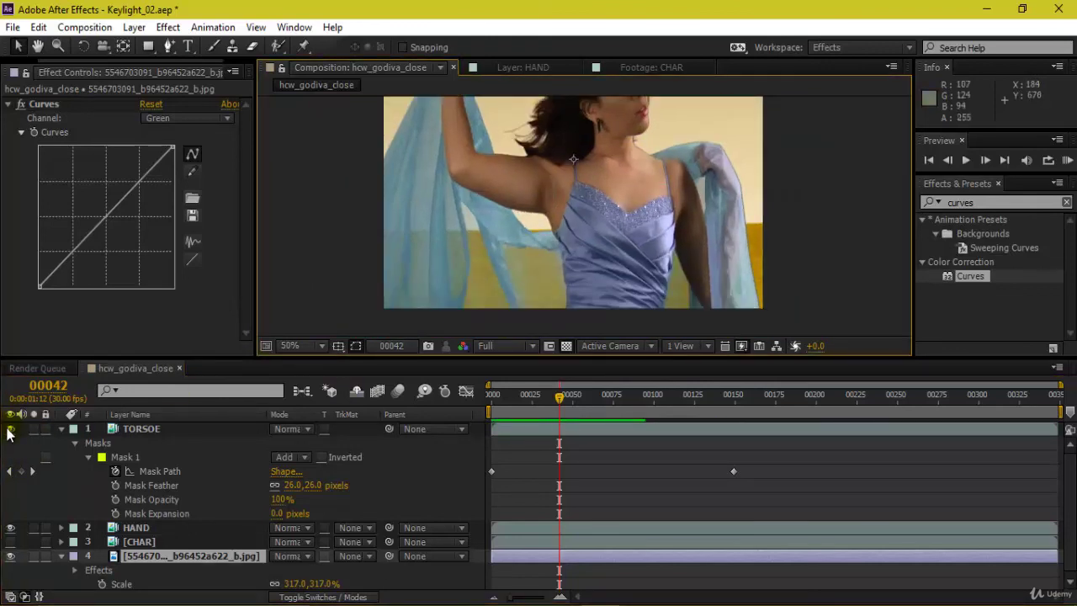
key("space")
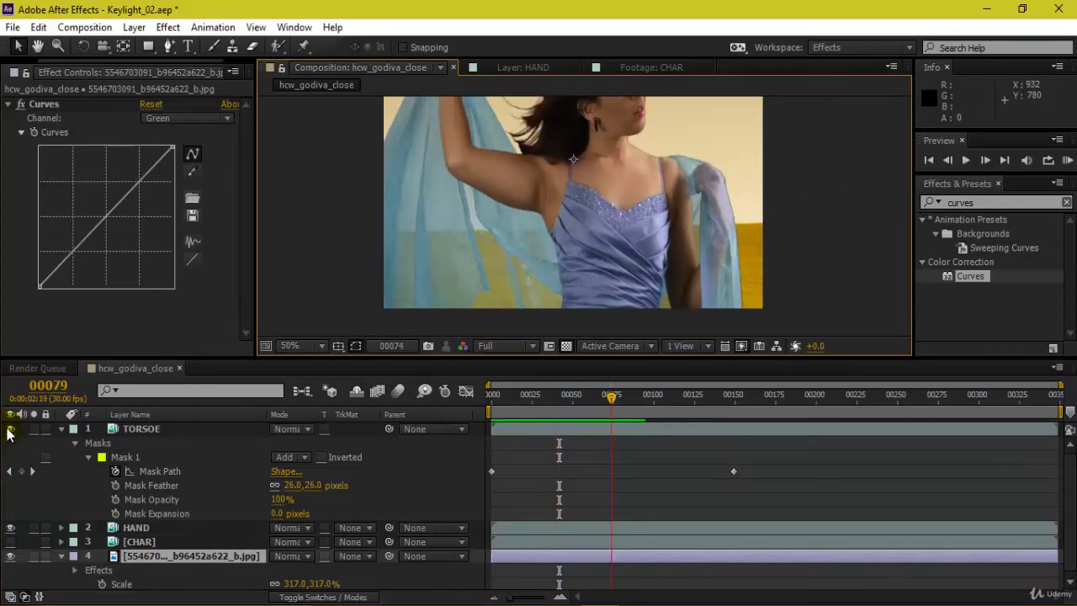
key("Home")
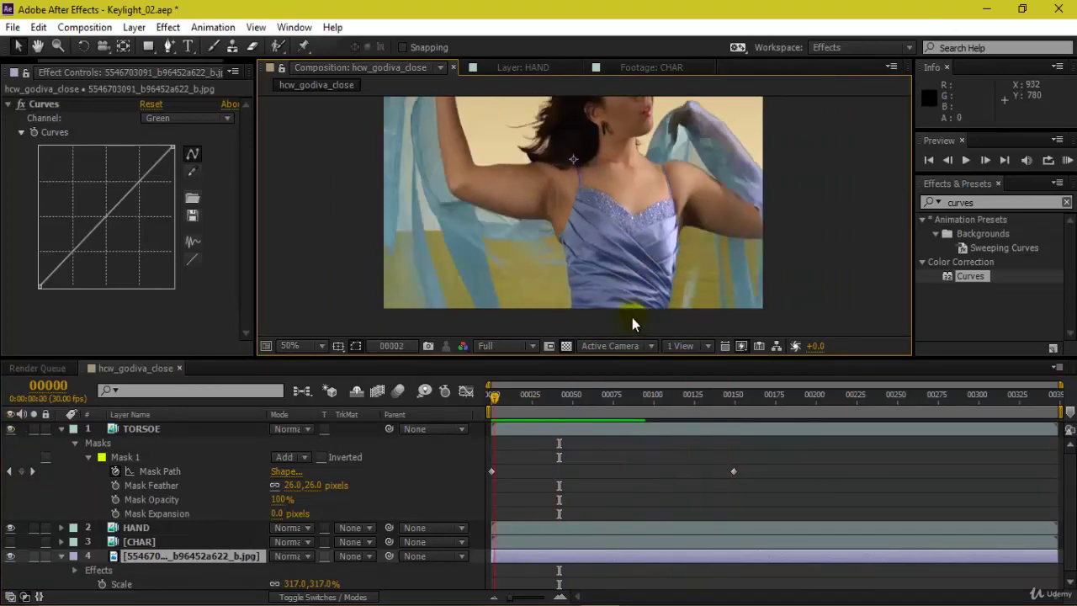